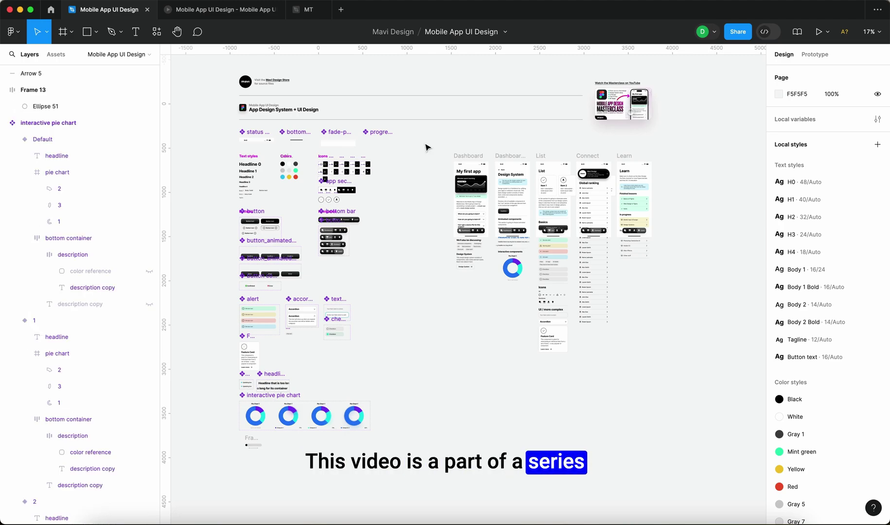
# Survey the Design System page by selecting the components, the masterclass thumbnail and the app screens
pyautogui.click(426, 147)
pyautogui.moveTo(387, 127); pyautogui.dragTo(316, 87)
pyautogui.click(694, 121)
pyautogui.scroll(5, 658, 91)
pyautogui.scroll(5, 658, 91)
pyautogui.scroll(1, 696, 304)
pyautogui.moveTo(694, 301); pyautogui.dragTo(374, 99)
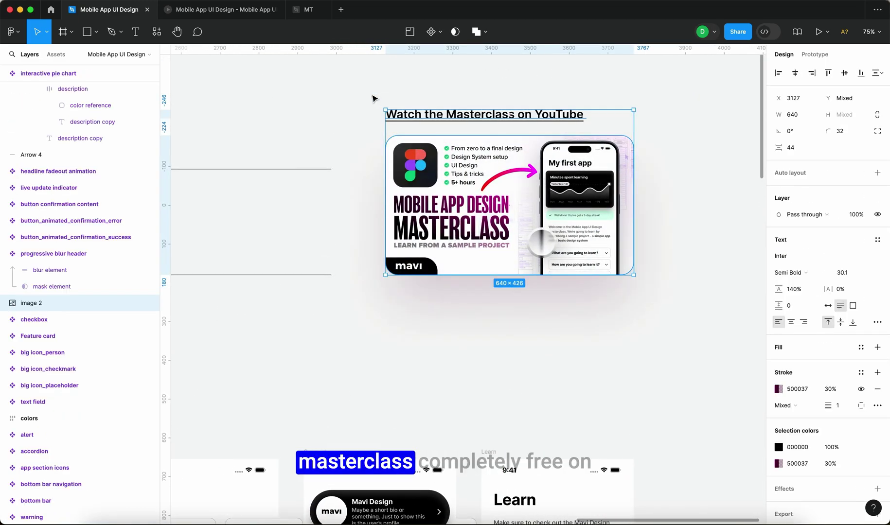
pyautogui.click(353, 123)
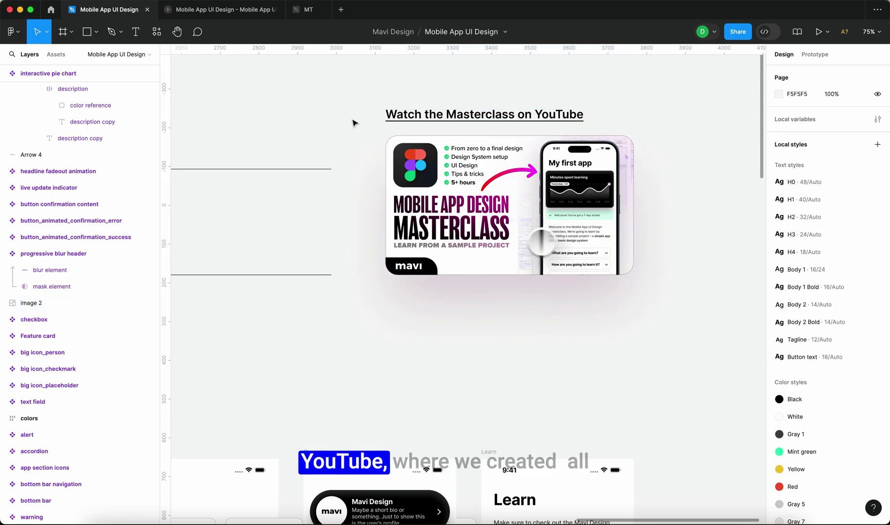
pyautogui.scroll(-5, 353, 123)
pyautogui.scroll(-1, 353, 123)
pyautogui.hscroll(-5, 353, 123)
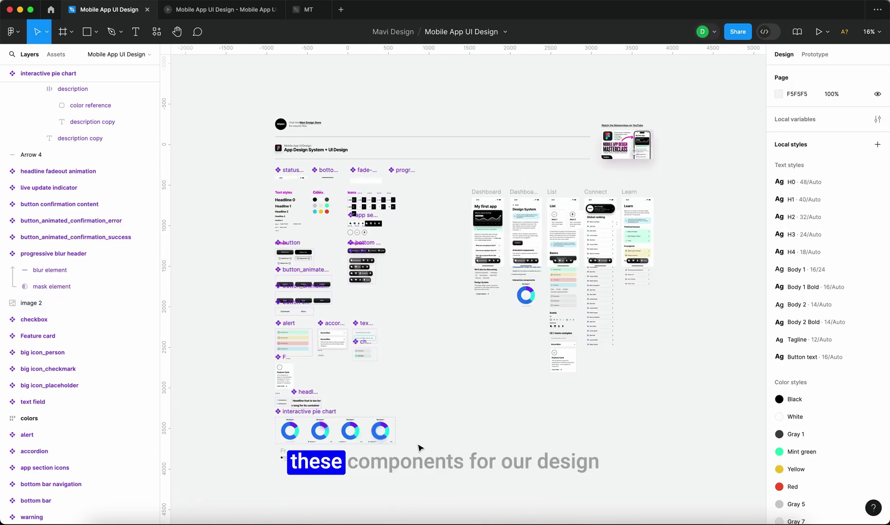
pyautogui.moveTo(432, 467); pyautogui.dragTo(206, 162)
pyautogui.click(241, 233)
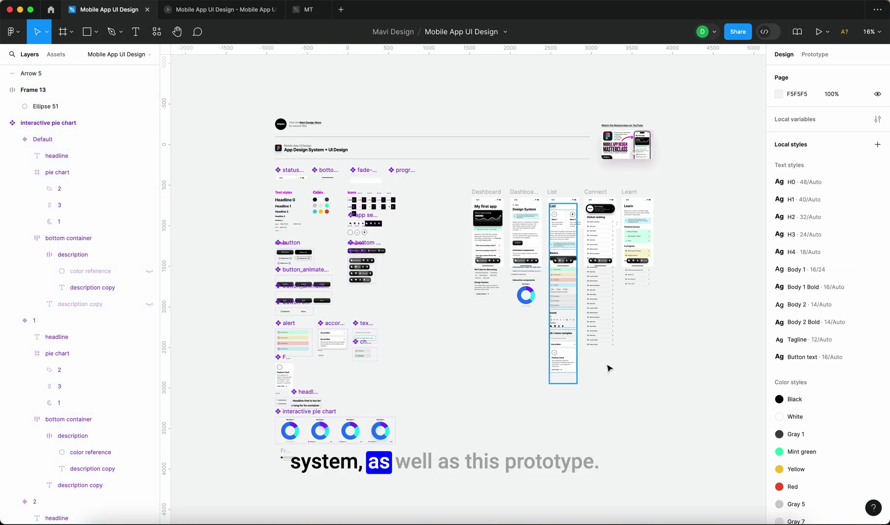
pyautogui.moveTo(705, 422); pyautogui.dragTo(453, 168)
pyautogui.scroll(1, 437, 282)
pyautogui.click(436, 284)
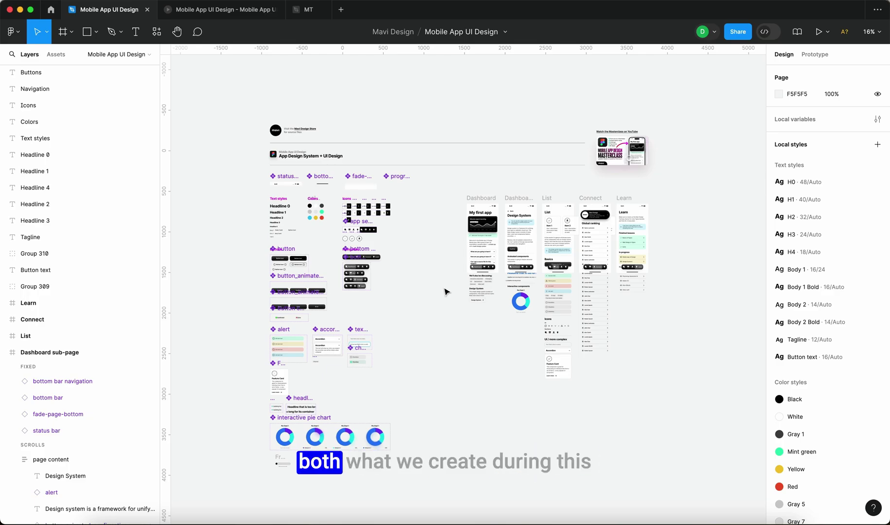
# Zoom to about 136% on the empty area under the pie chart beside Frame 13
pyautogui.scroll(1, 271, 478)
pyautogui.scroll(10, 271, 477)
pyautogui.moveTo(271, 480); pyautogui.dragTo(447, 381)
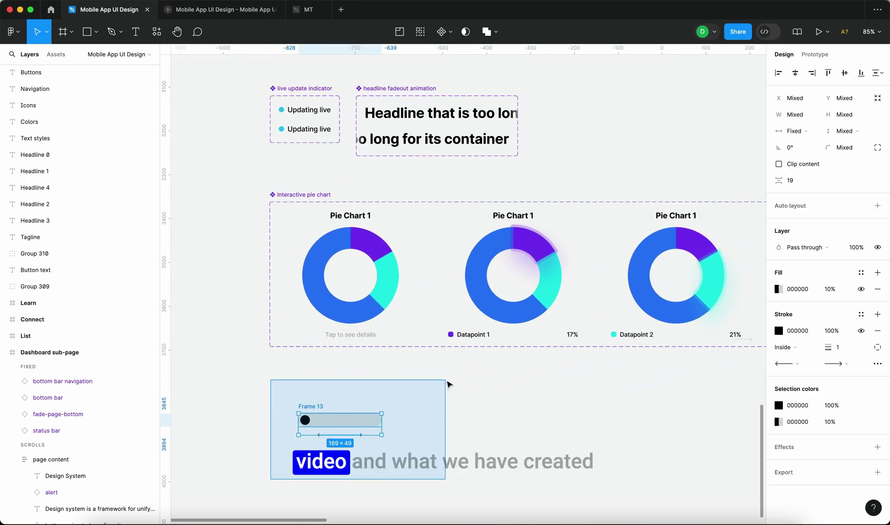
pyautogui.scroll(-8, 448, 382)
pyautogui.moveTo(509, 433); pyautogui.dragTo(482, 448)
pyautogui.scroll(-5, 482, 447)
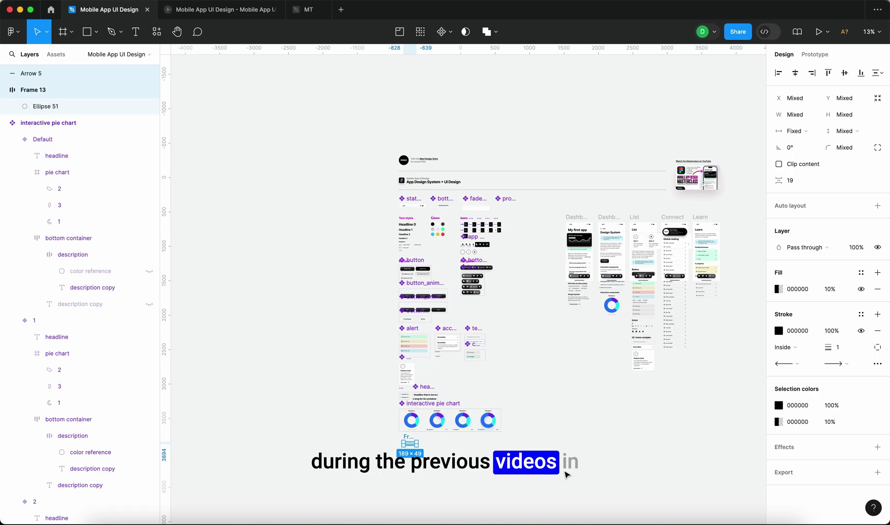
pyautogui.moveTo(563, 475); pyautogui.dragTo(343, 193)
pyautogui.click(336, 320)
pyautogui.moveTo(337, 323); pyautogui.dragTo(241, 340)
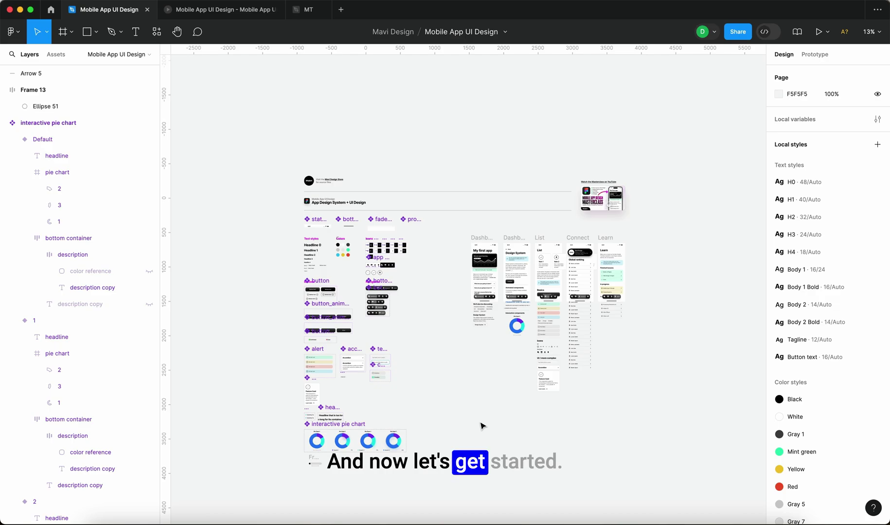
pyautogui.scroll(-5, 347, 361)
pyautogui.scroll(10, 308, 319)
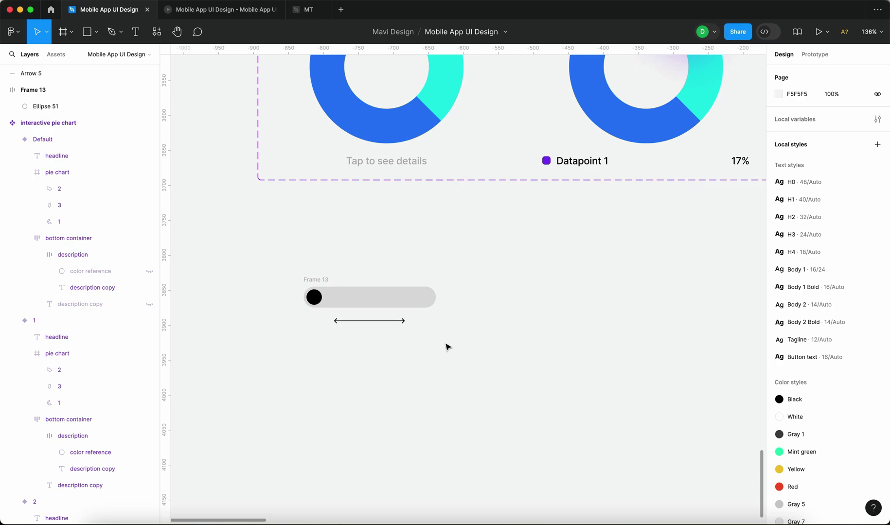
pyautogui.moveTo(516, 367); pyautogui.dragTo(491, 353)
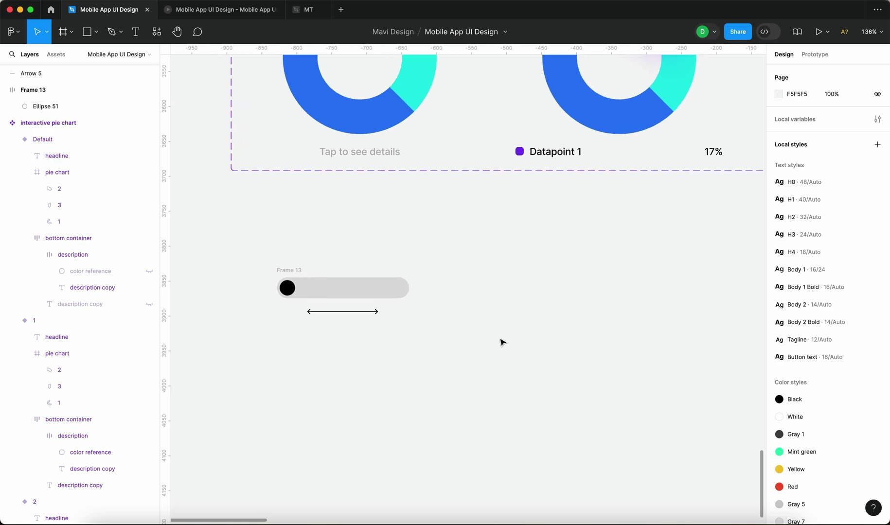
pyautogui.hscroll(5, 502, 343)
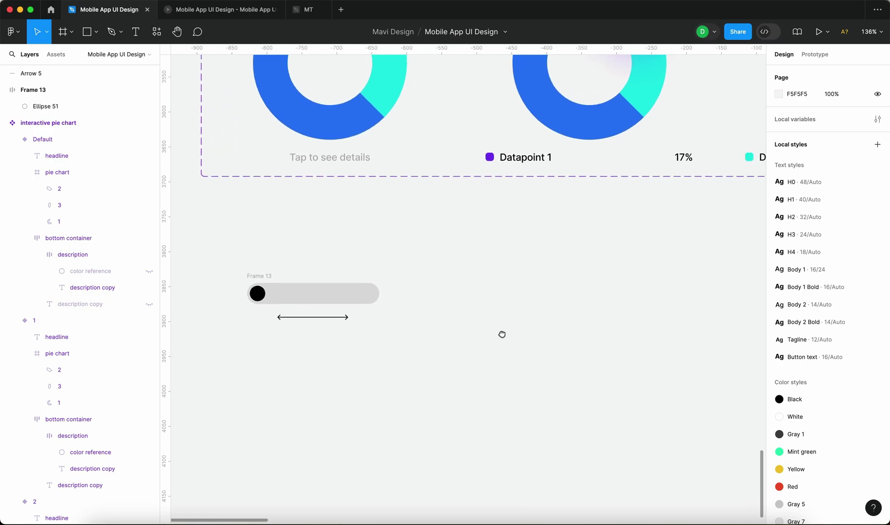
# Draw a circle below the pie chart and shrink it to 24×24
pyautogui.press('o')
pyautogui.click(476, 271)
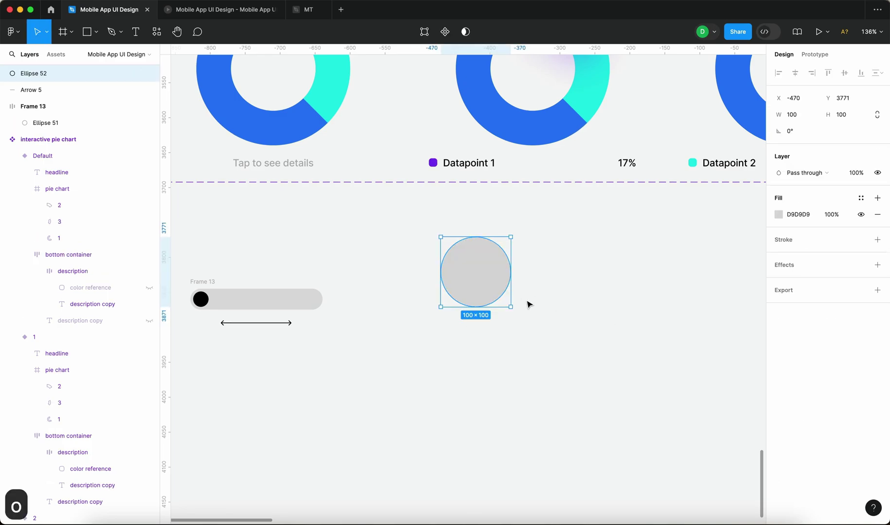
pyautogui.keyDown('ctrl'); pyautogui.scroll(10, 529, 305); pyautogui.keyUp('ctrl')
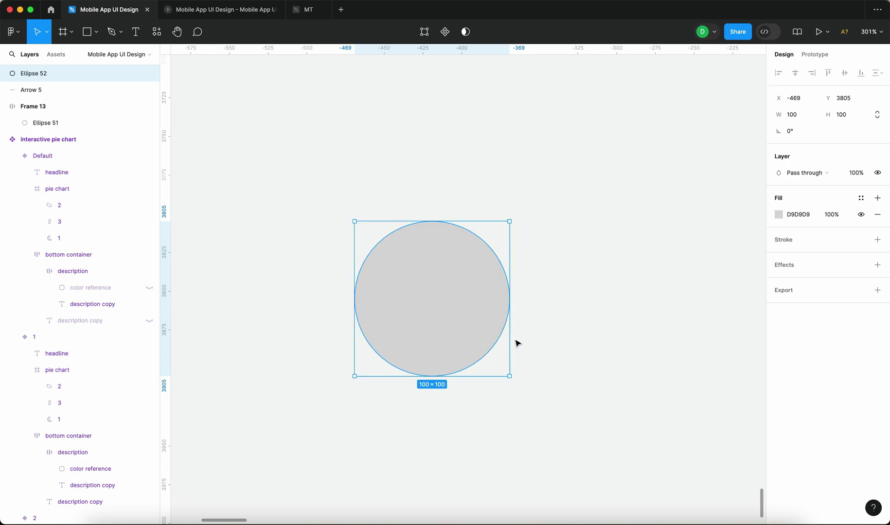
pyautogui.moveTo(510, 343); pyautogui.dragTo(452, 346)
pyautogui.click(503, 321)
pyautogui.press('super+0')
pyautogui.hscroll(2, 504, 321)
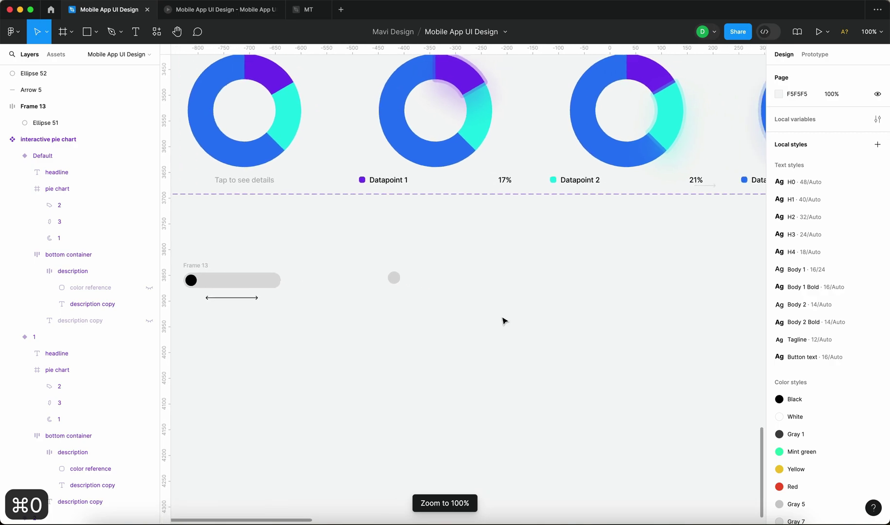
pyautogui.scroll(10, 391, 273)
pyautogui.click(481, 258)
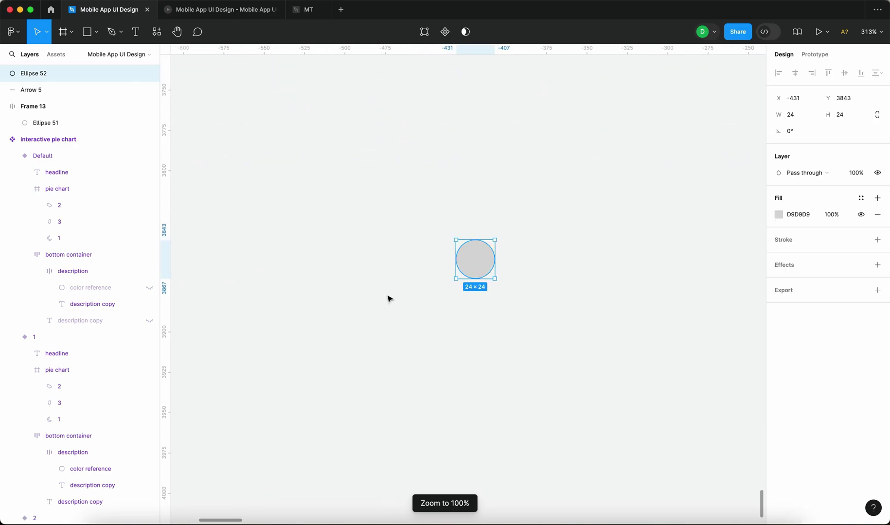
pyautogui.keyDown('ctrl'); pyautogui.scroll(-5, 522, 319); pyautogui.keyUp('ctrl')
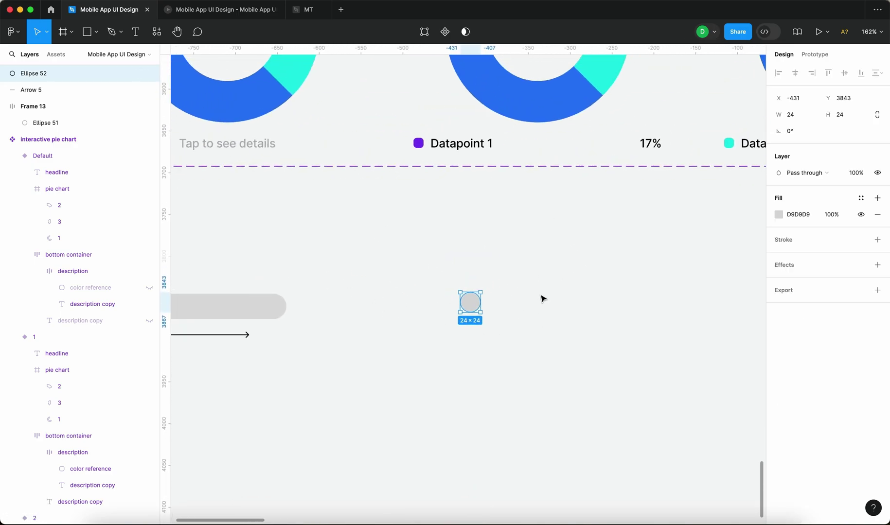
# Wrap the circle in an auto-layout frame named 'loading animation'
pyautogui.hotkey('shift', 'a')
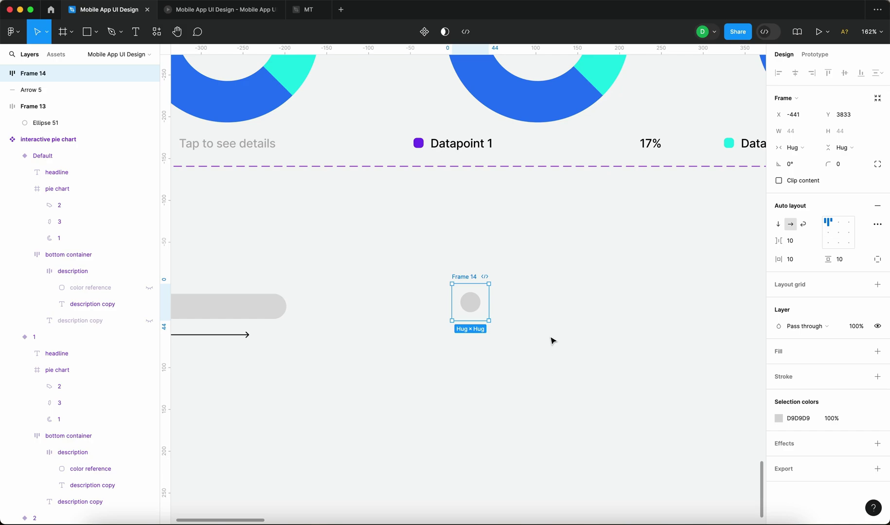
pyautogui.press('super+r')
pyautogui.write('loading animation')
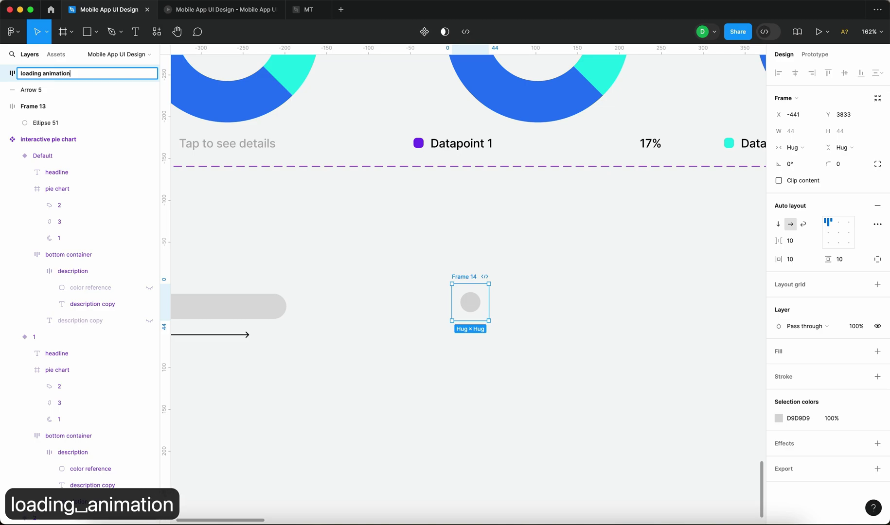
pyautogui.press('Return')
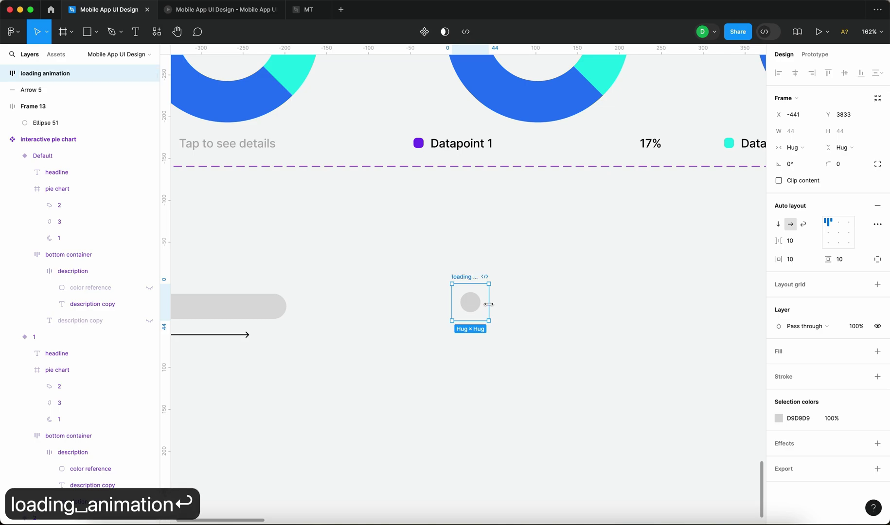
# Set the frame to a fixed width of 200 with 2 px padding on every side
pyautogui.moveTo(489, 304); pyautogui.dragTo(619, 304)
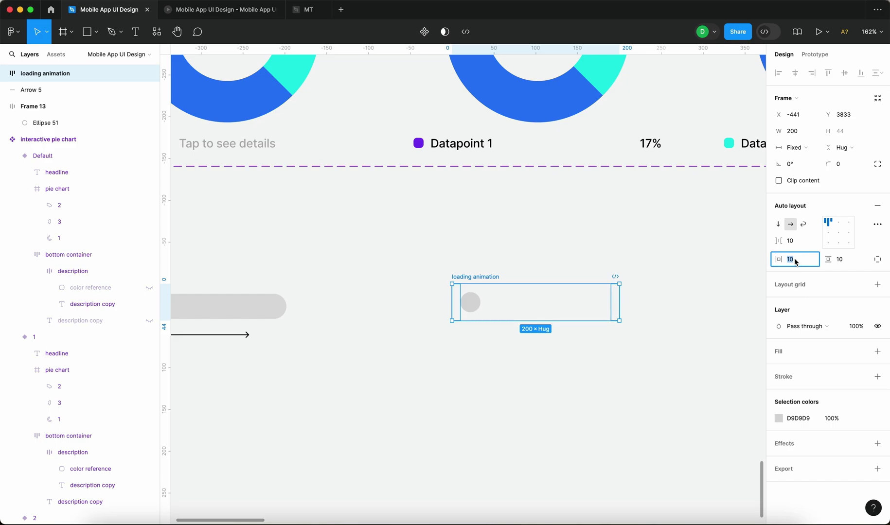
pyautogui.write('2')
pyautogui.click(845, 259)
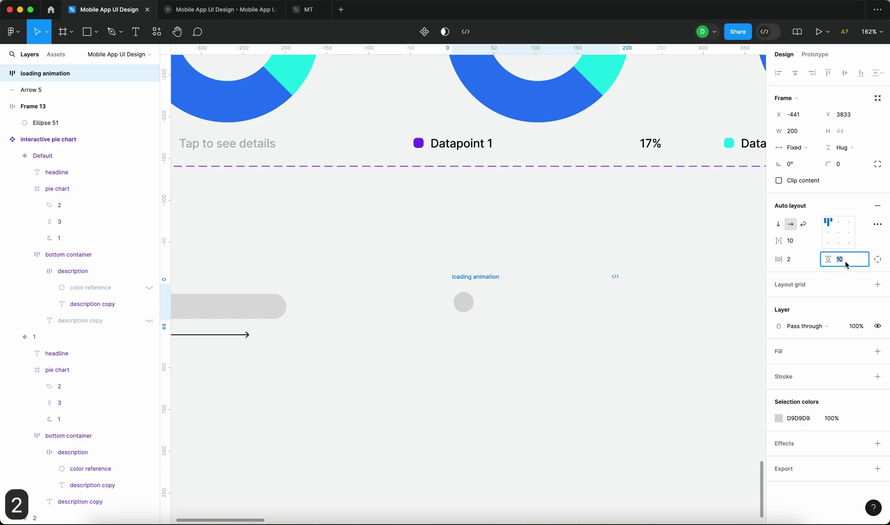
pyautogui.write('2')
pyautogui.press('Return')
pyautogui.click(675, 360)
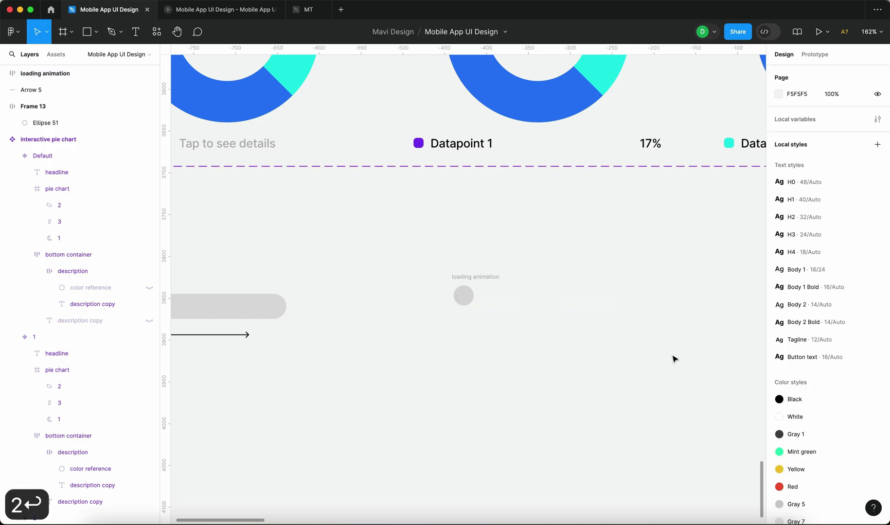
pyautogui.click(493, 275)
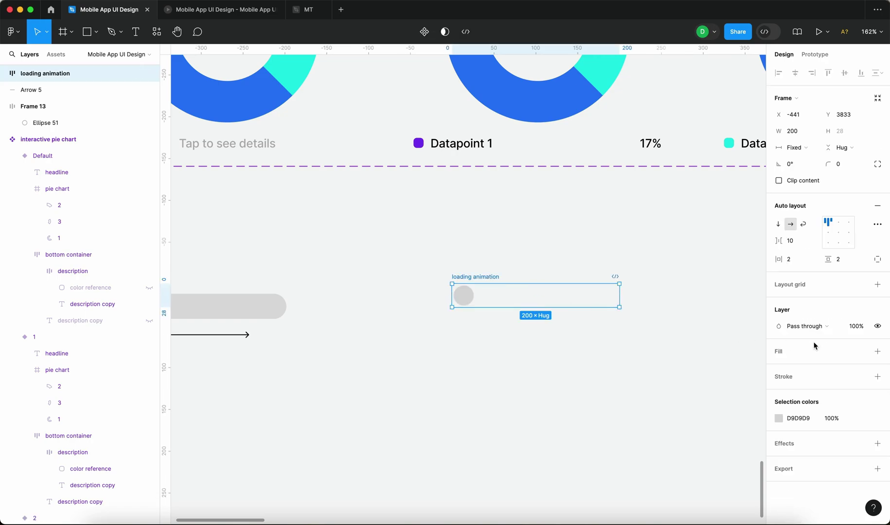
# Fill the loading animation frame with the Gray 5 colour style
pyautogui.click(860, 352)
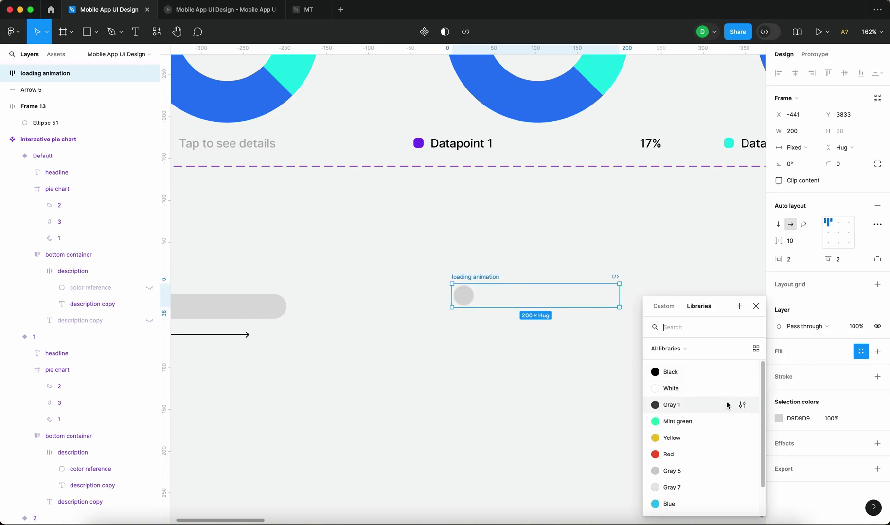
pyautogui.scroll(-2, 710, 424)
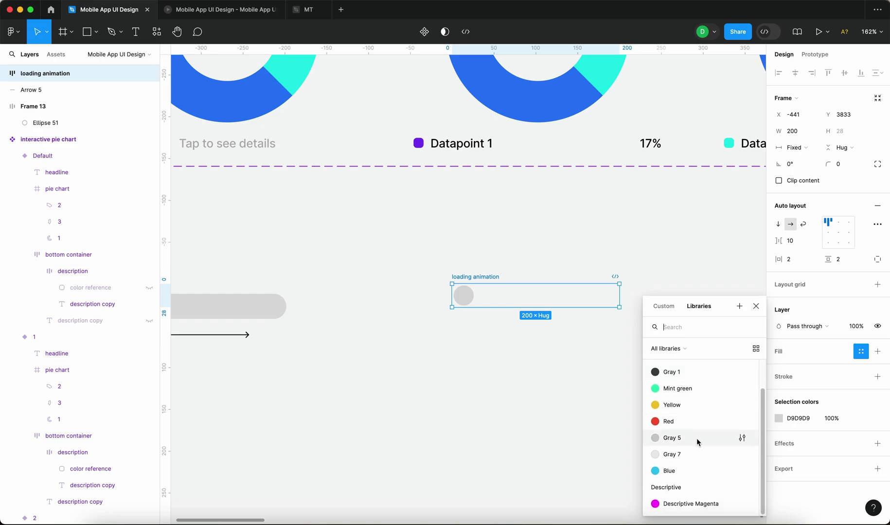
pyautogui.click(697, 441)
pyautogui.click(661, 213)
# Round the frame's corners with a radius of 15
pyautogui.click(494, 289)
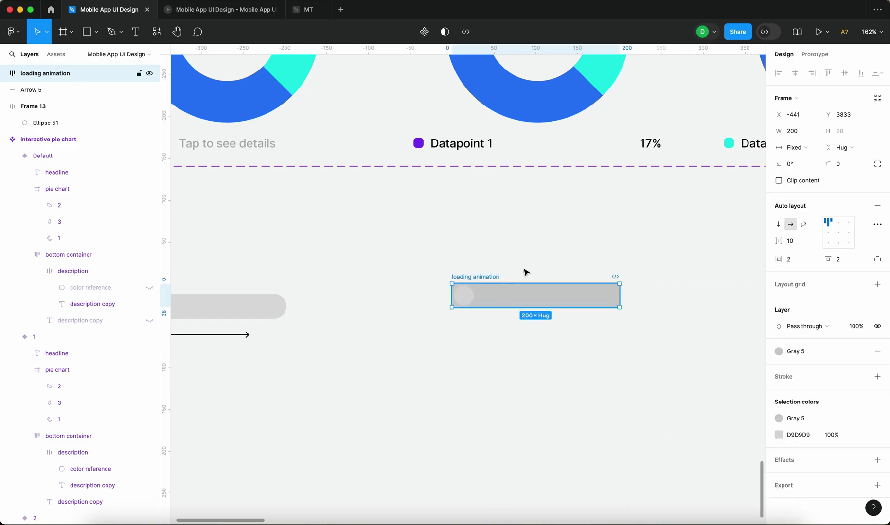
pyautogui.click(849, 169)
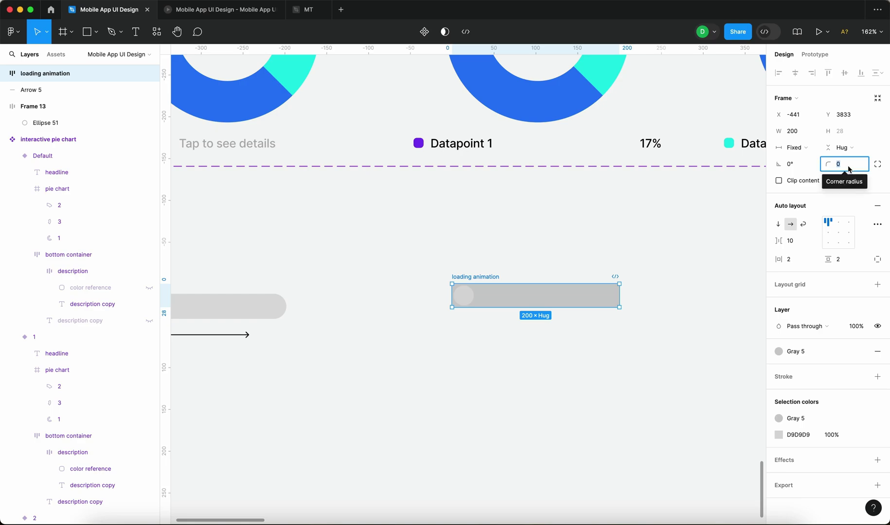
pyautogui.write('15')
pyautogui.press('Return')
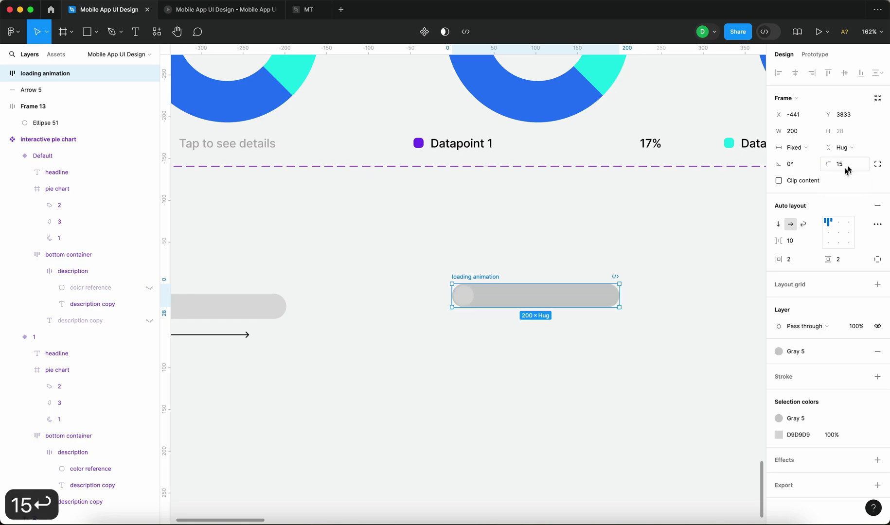
pyautogui.click(678, 352)
# Nudge the loading animation frame slightly up and to the left
pyautogui.scroll(5, 625, 319)
pyautogui.moveTo(291, 242); pyautogui.dragTo(284, 221)
pyautogui.click(355, 375)
pyautogui.click(281, 229)
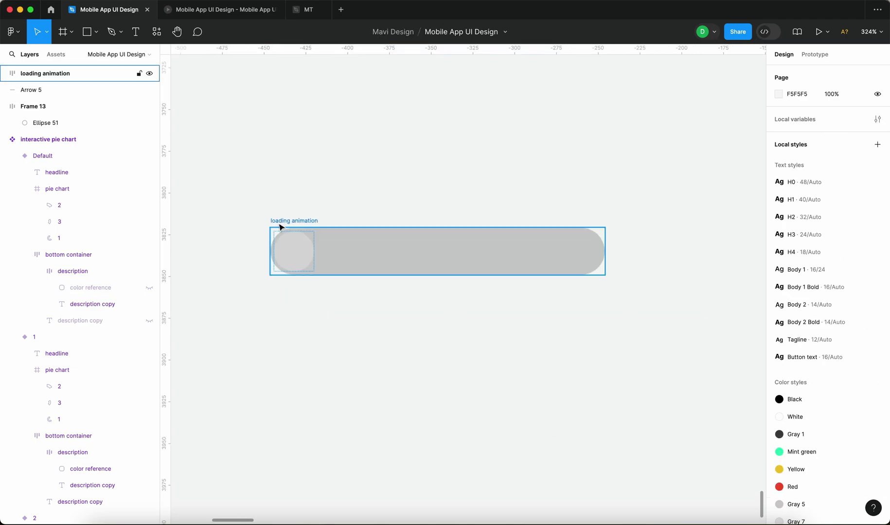
# Rename the circle inside the frame to 'loading circle'
pyautogui.click(287, 254)
pyautogui.press('super+r')
pyautogui.write('loading circ')
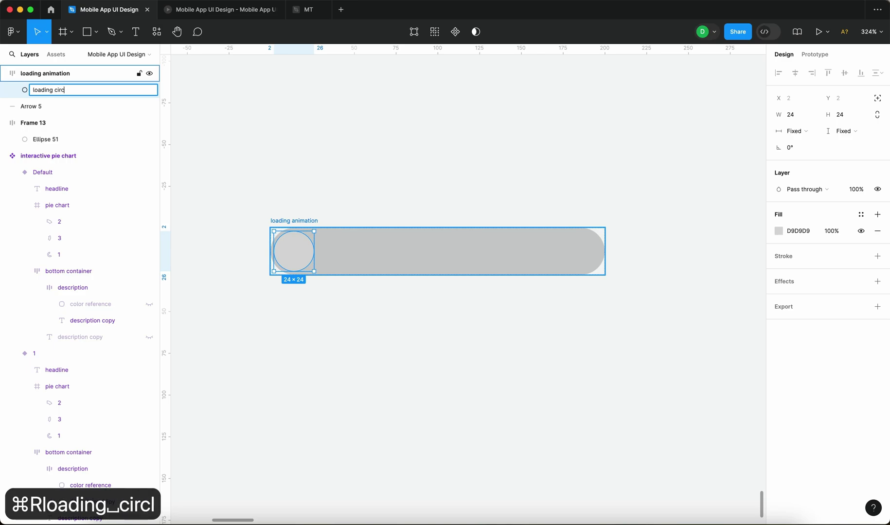
pyautogui.write('le')
pyautogui.press('Return')
pyautogui.click(358, 209)
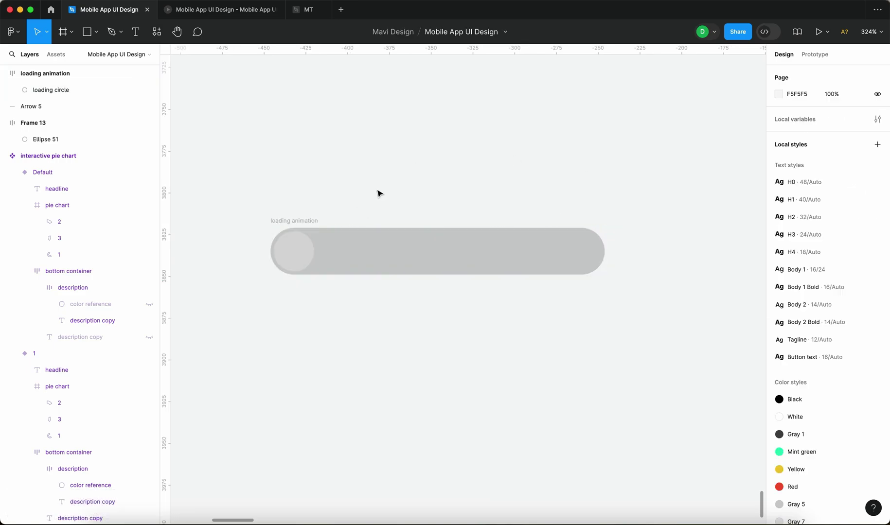
# Change the loading animation frame's fill from Gray 5 to the Gray 7 style
pyautogui.click(298, 257)
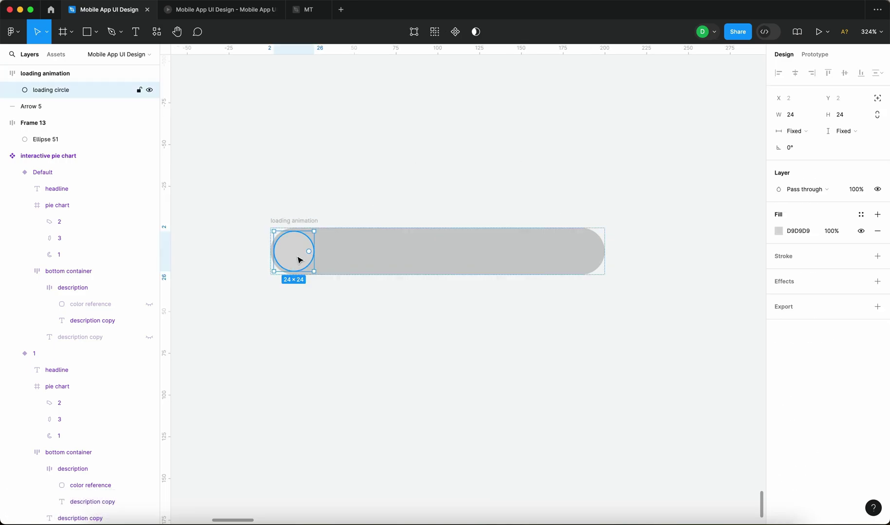
pyautogui.click(562, 197)
pyautogui.click(307, 221)
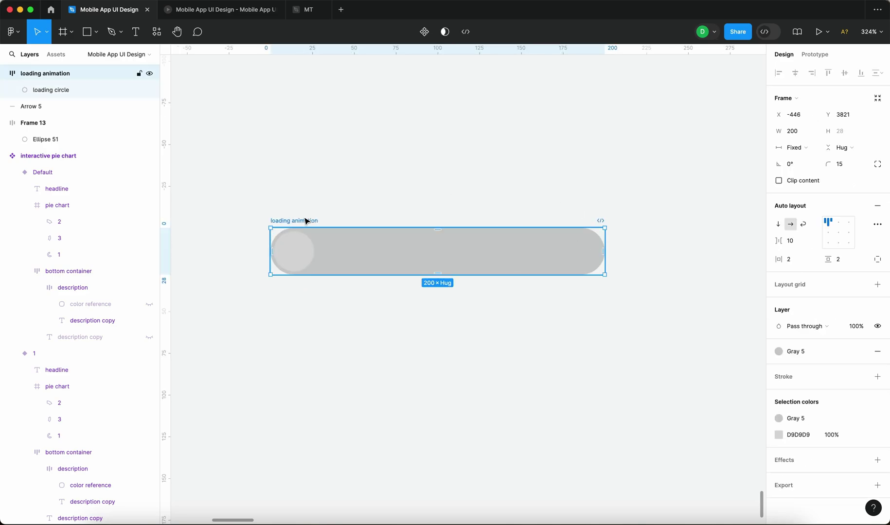
pyautogui.click(796, 351)
pyautogui.click(701, 466)
pyautogui.click(575, 434)
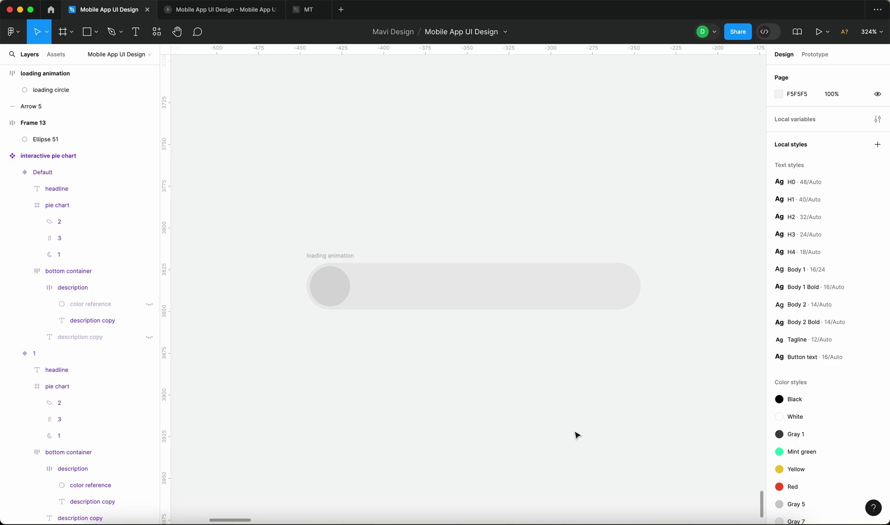
pyautogui.hscroll(-2, 486, 419)
pyautogui.scroll(-5, 432, 413)
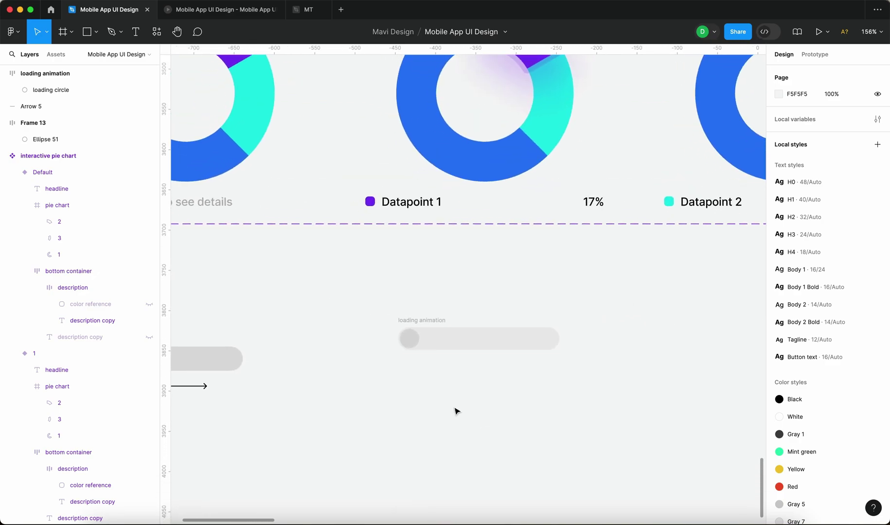
# Draw Section 1 around the loading animation frame and settle the frame inside it
pyautogui.click(71, 31)
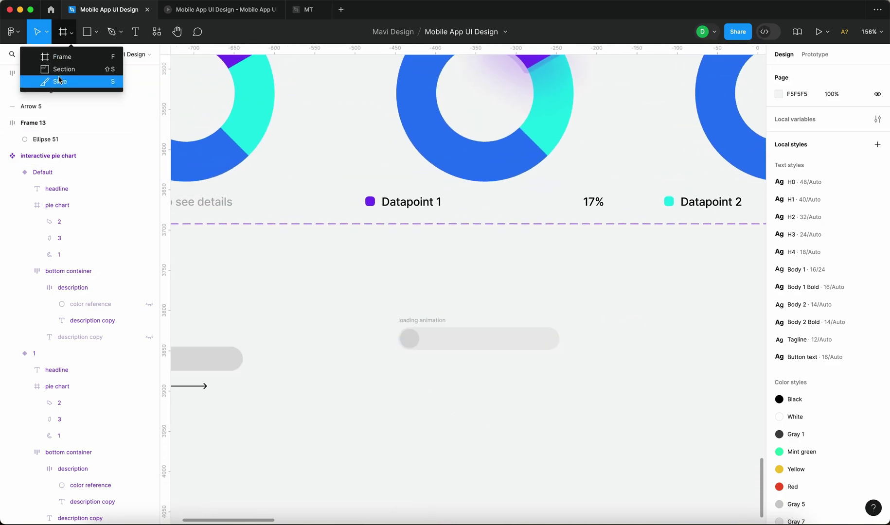
pyautogui.click(44, 68)
pyautogui.moveTo(365, 282); pyautogui.dragTo(482, 366)
pyautogui.click(690, 429)
pyautogui.scroll(5, 460, 358)
pyautogui.moveTo(469, 384); pyautogui.dragTo(466, 384)
pyautogui.click(445, 321)
pyautogui.moveTo(434, 311)
pyautogui.mouseDown()
pyautogui.moveTo(501, 351)
pyautogui.moveTo(446, 323)
pyautogui.mouseUp()
pyautogui.scroll(-4, 446, 322)
# Recolour the loading circle with purple 7930F0 sampled from the pie chart by eyedropper
pyautogui.click(355, 320)
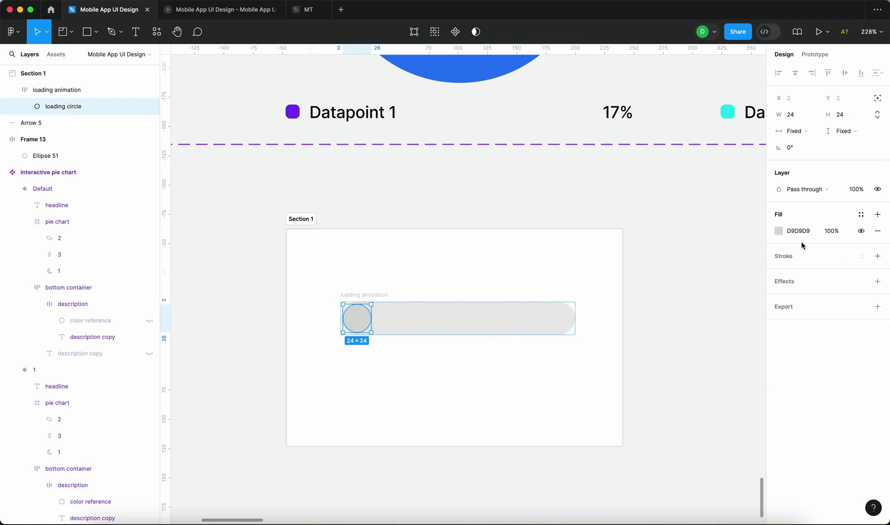
pyautogui.click(859, 215)
pyautogui.click(690, 302)
pyautogui.click(681, 343)
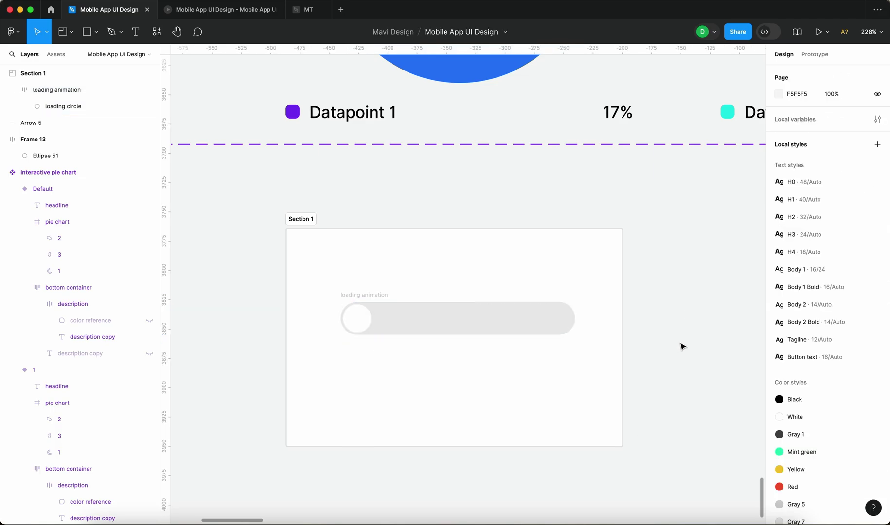
pyautogui.doubleClick(369, 326)
pyautogui.click(804, 214)
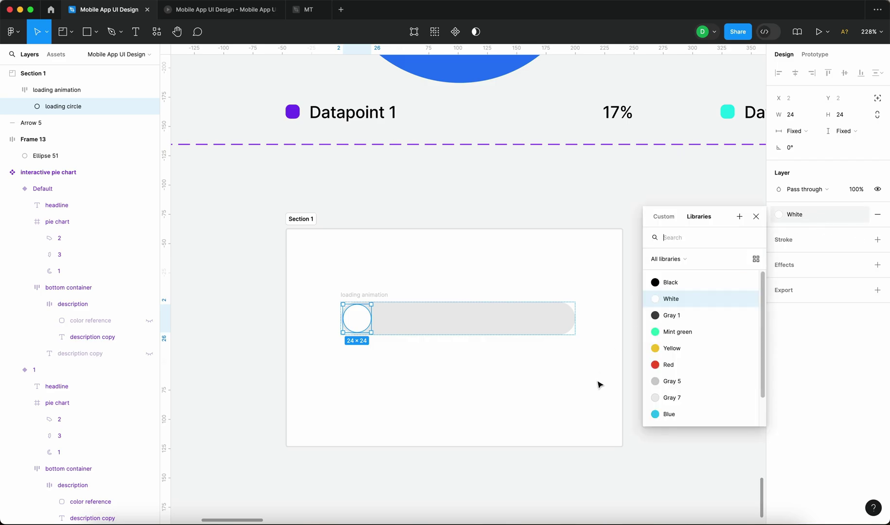
pyautogui.scroll(-5, 381, 229)
pyautogui.press('i')
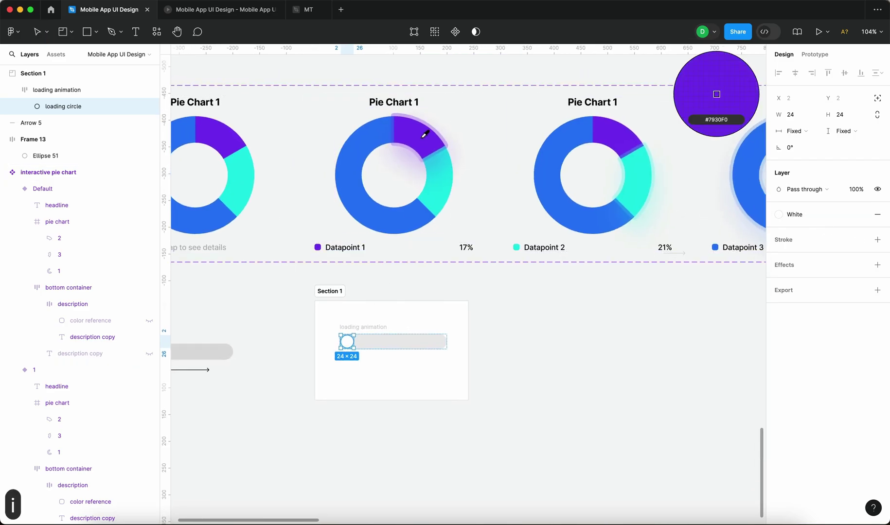
pyautogui.click(421, 134)
pyautogui.press('Escape')
# Select the loading animation frame and zoom in to it
pyautogui.scroll(-5, 550, 324)
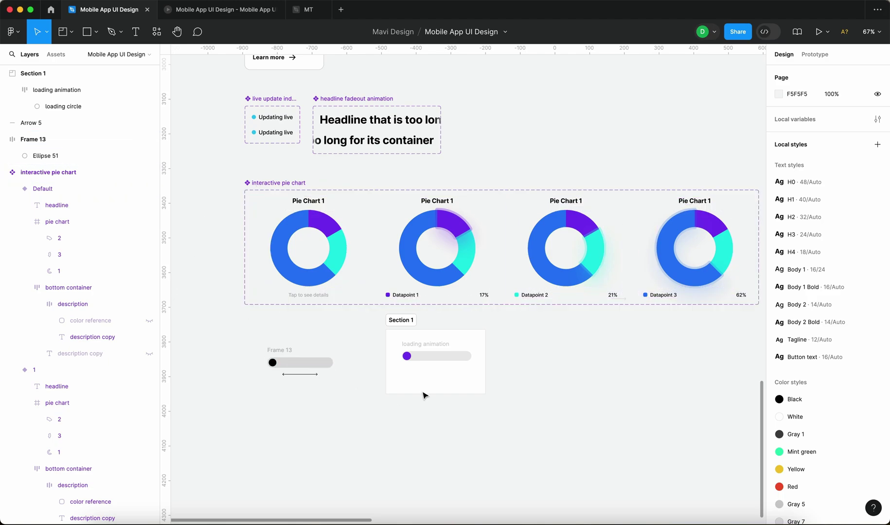
pyautogui.scroll(-3, 438, 393)
pyautogui.scroll(5, 460, 392)
pyautogui.scroll(-5, 486, 341)
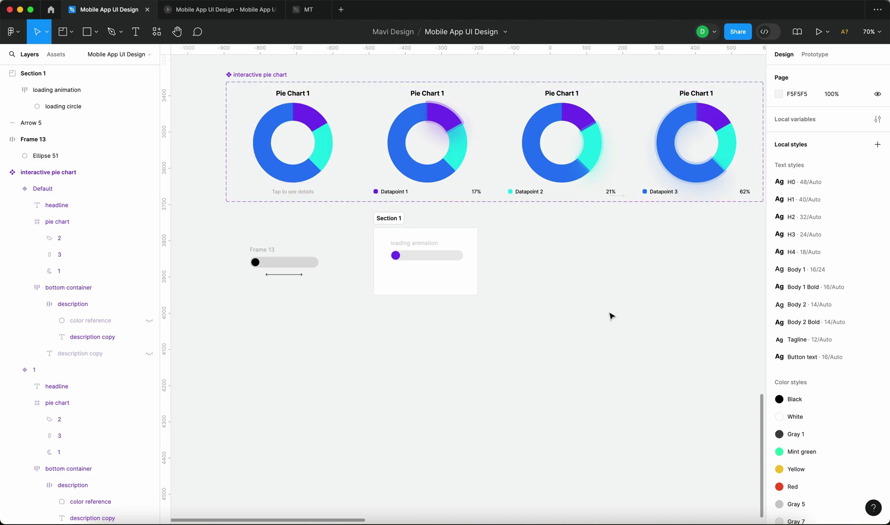
pyautogui.scroll(5, 368, 225)
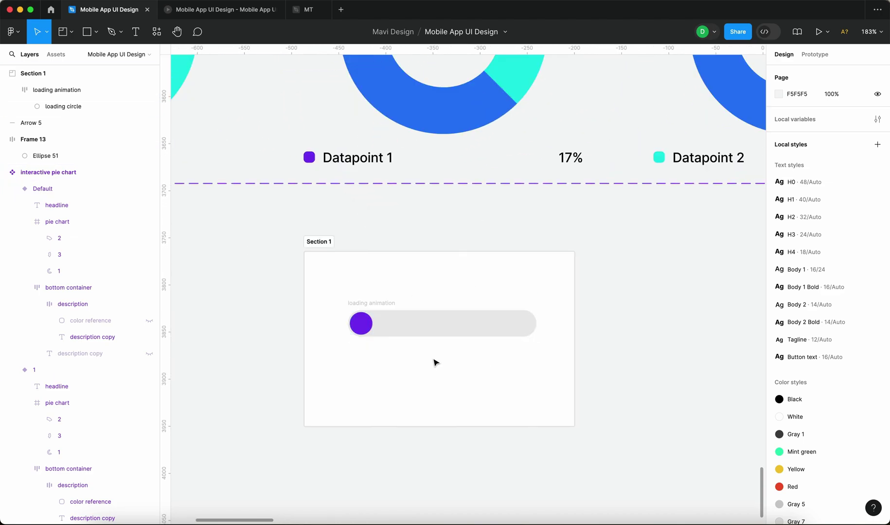
pyautogui.click(419, 323)
pyautogui.hotkey('shift', '2')
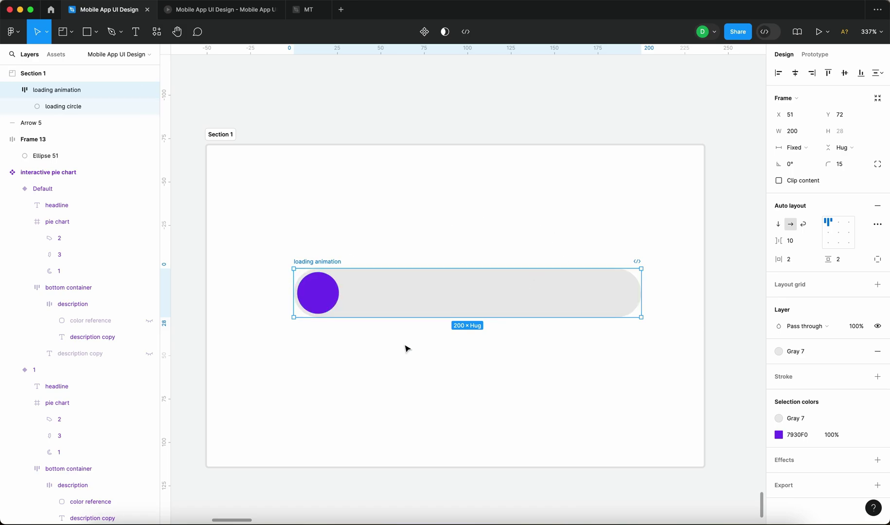
# Add an Inner shadow effect to the track and enable Clip content
pyautogui.click(878, 462)
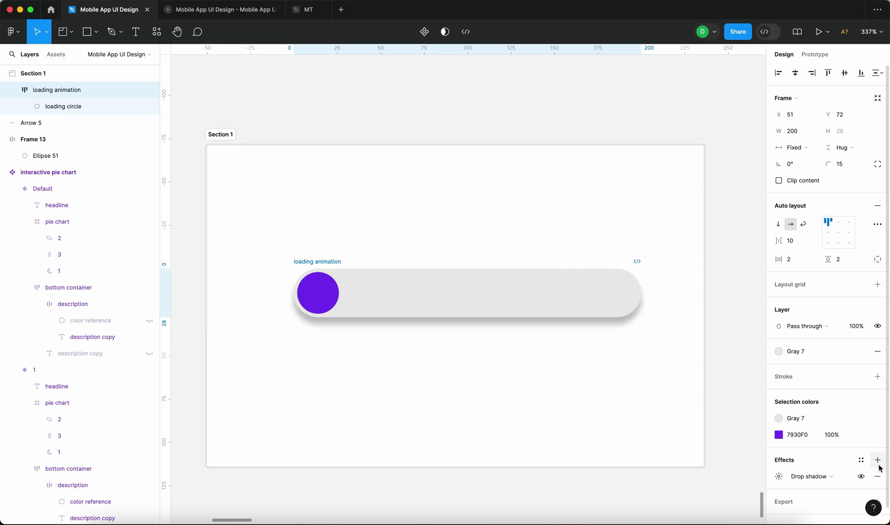
pyautogui.click(818, 480)
pyautogui.click(822, 465)
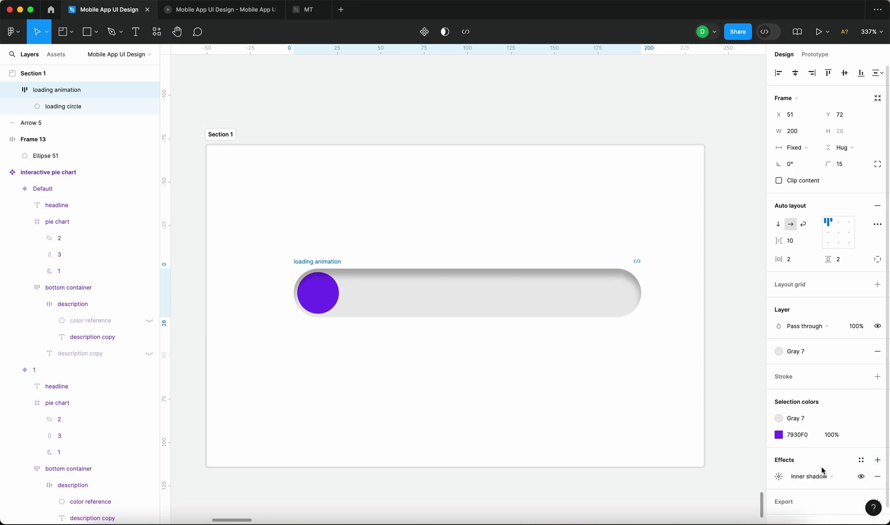
pyautogui.click(778, 476)
pyautogui.click(756, 452)
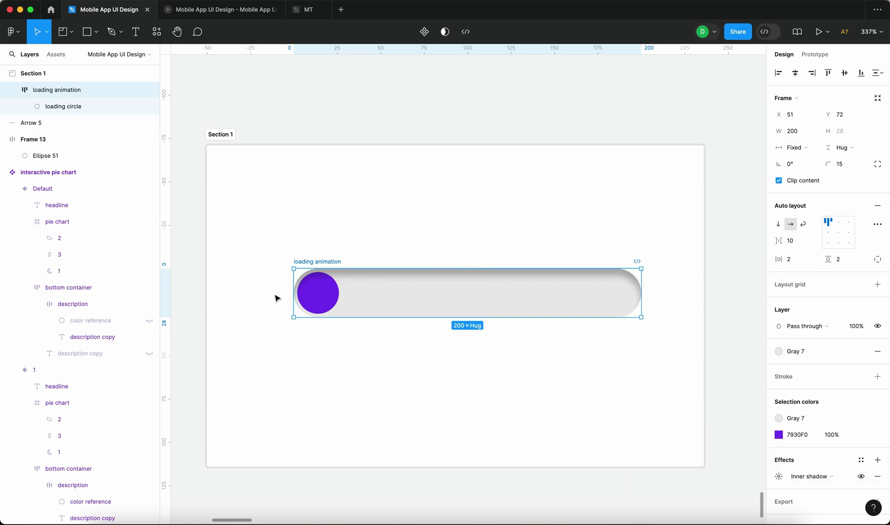
# Set the inner shadow's spread to -4
pyautogui.click(329, 301)
pyautogui.click(394, 238)
pyautogui.click(319, 270)
pyautogui.scroll(-2, 338, 231)
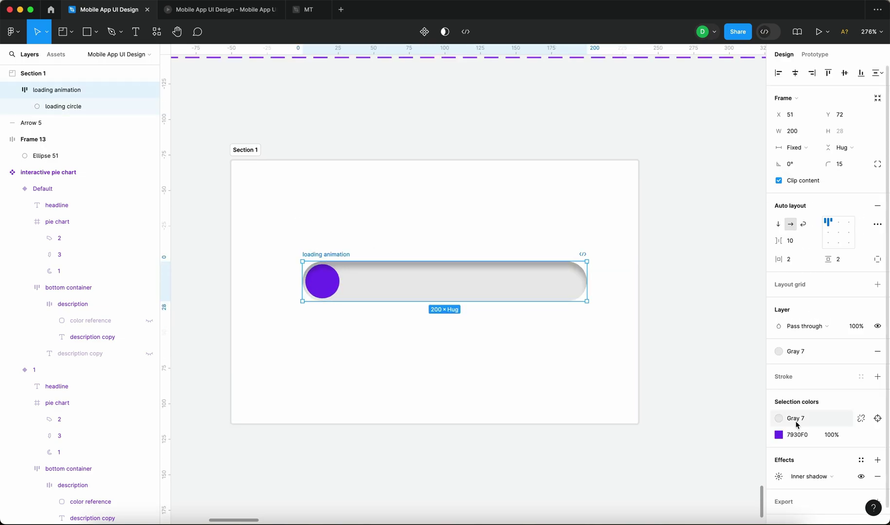
pyautogui.click(778, 477)
pyautogui.click(732, 488)
pyautogui.hotkey('shift', 'Up')
pyautogui.hotkey('shift', 'Down')
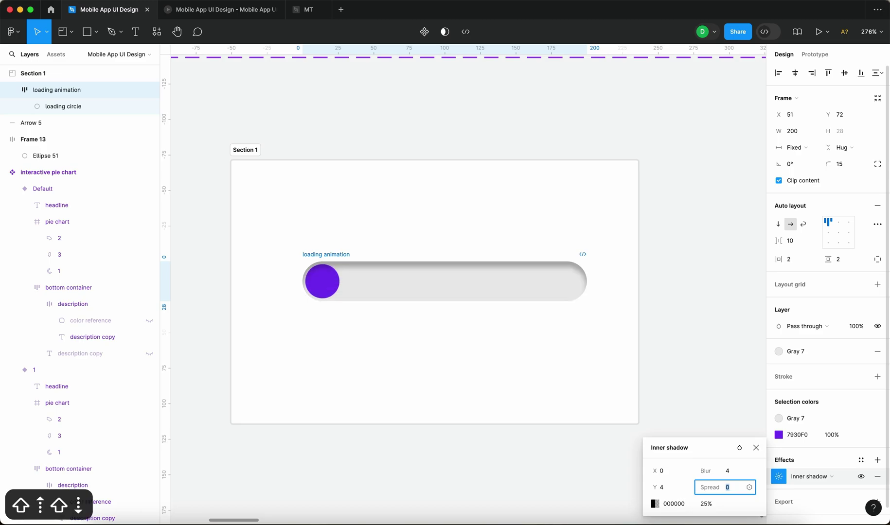
pyautogui.press('Up')
pyautogui.press('Up')
pyautogui.press('Up')
pyautogui.press('Up')
pyautogui.press('Up')
pyautogui.press('Down')
pyautogui.press('Down')
pyautogui.press('Down')
pyautogui.press('Down')
pyautogui.press('Down')
pyautogui.press('Down')
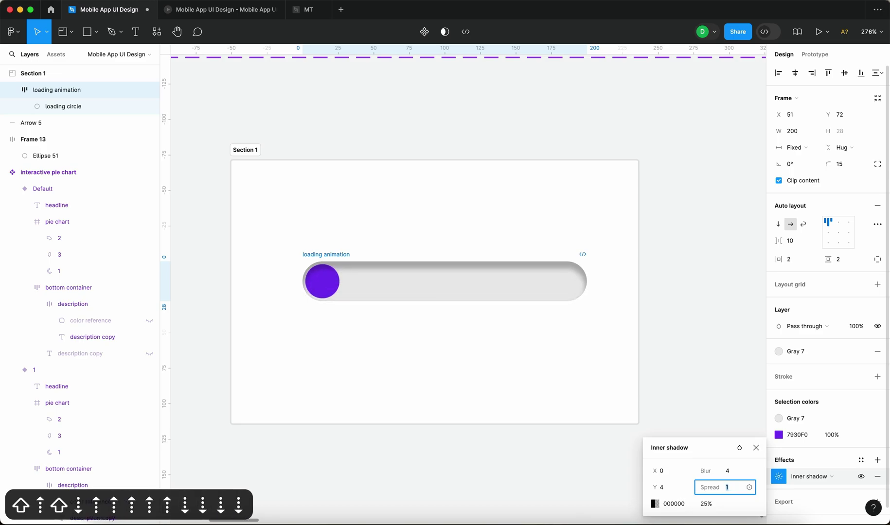
pyautogui.press('Up')
pyautogui.press('Up')
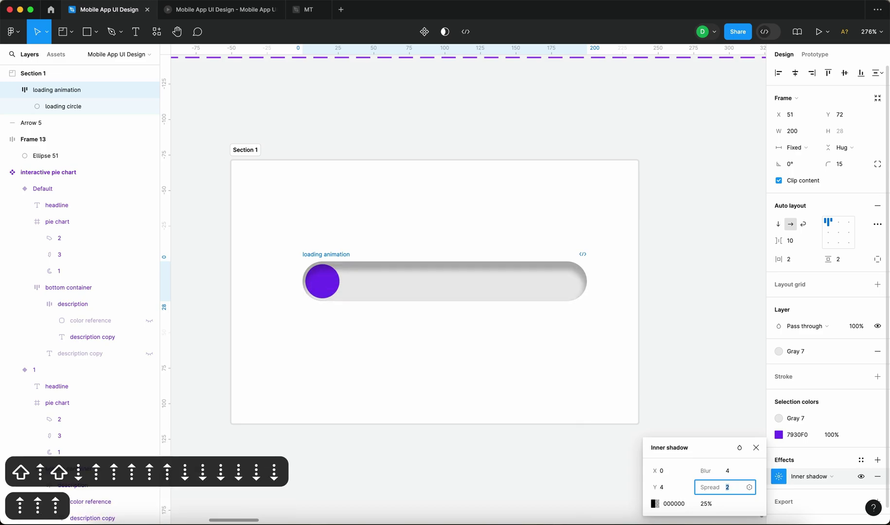
pyautogui.press('Down')
pyautogui.press('Down')
pyautogui.press('Down')
pyautogui.press('Down')
pyautogui.press('Down')
pyautogui.press('Down')
# Set the inner shadow's Y offset to 8 and blur to 10, then add a second effect
pyautogui.click(673, 487)
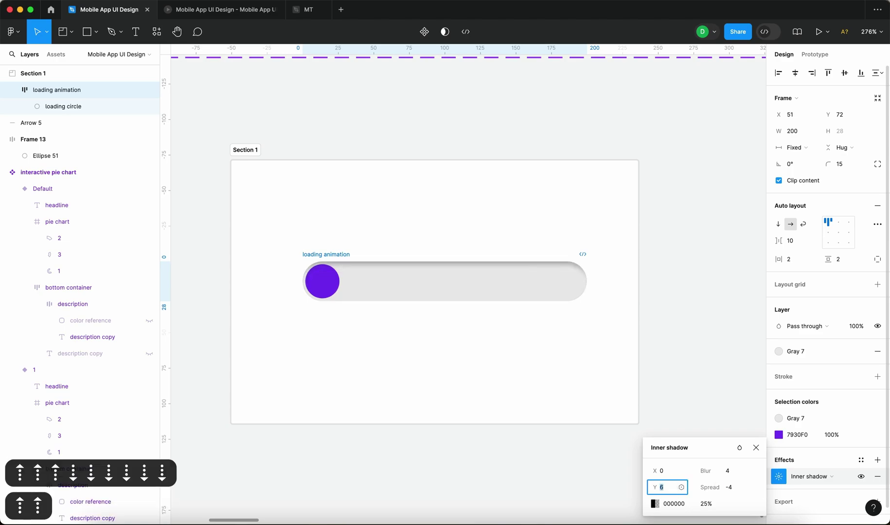
pyautogui.press('Up')
pyautogui.press('Up')
pyautogui.press('Up')
pyautogui.press('Up')
pyautogui.press('Up')
pyautogui.press('Up')
pyautogui.press('Tab')
pyautogui.press('Up')
pyautogui.press('Up')
pyautogui.press('Up')
pyautogui.press('Up')
pyautogui.press('Up')
pyautogui.press('Up')
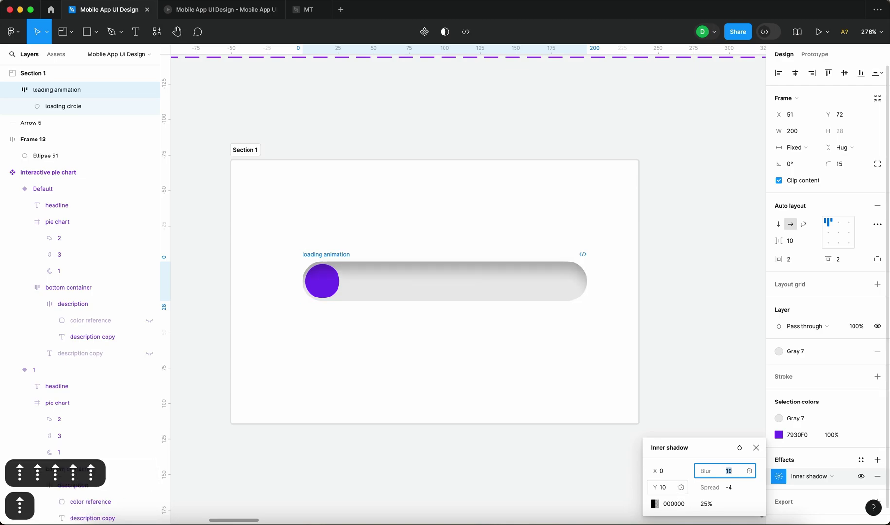
pyautogui.click(672, 487)
pyautogui.press('Down')
pyautogui.press('Down')
pyautogui.press('Down')
pyautogui.press('Up')
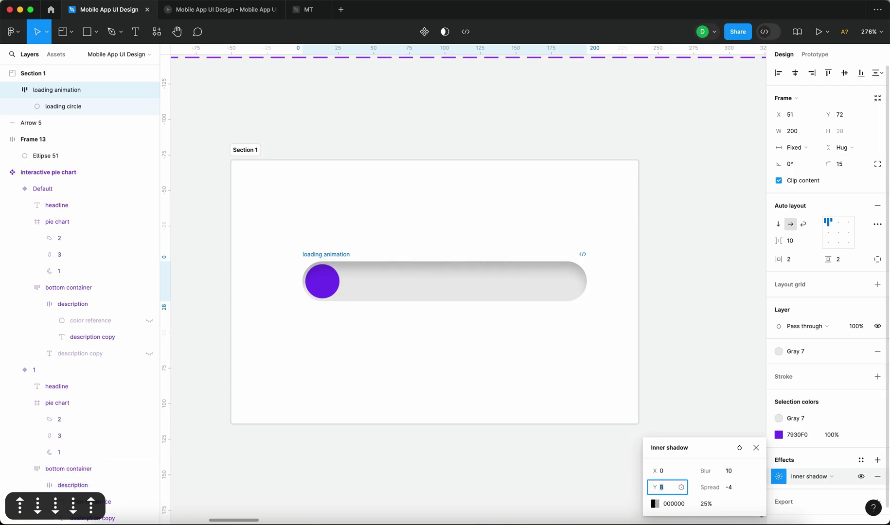
pyautogui.press('Down')
pyautogui.press('Up')
pyautogui.scroll(5, 434, 297)
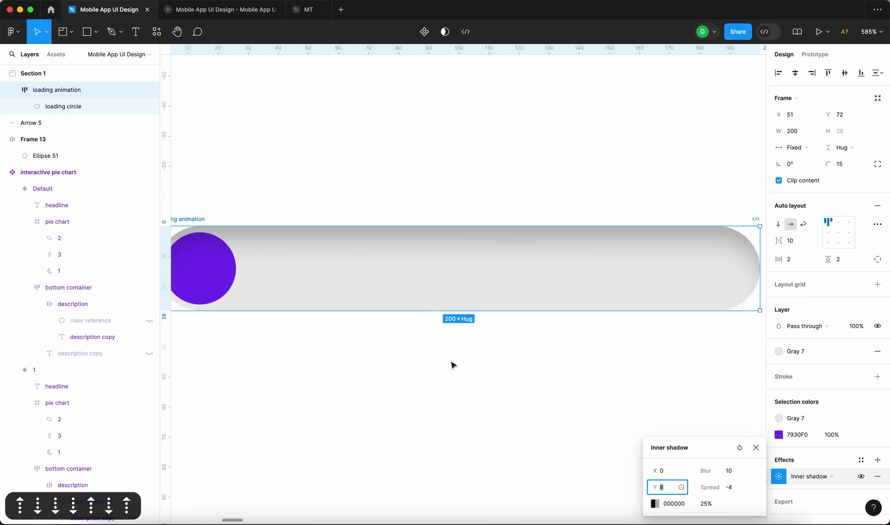
pyautogui.scroll(-4, 452, 367)
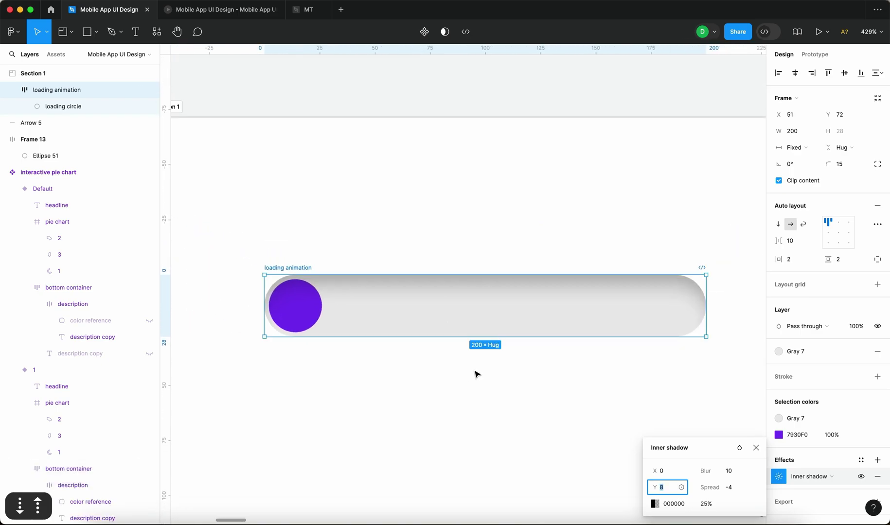
pyautogui.click(495, 400)
pyautogui.click(454, 314)
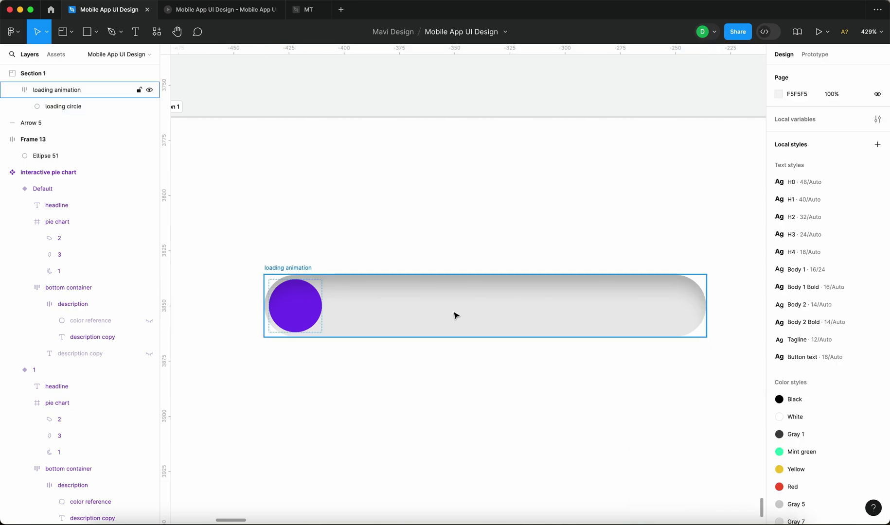
pyautogui.scroll(-1, 850, 495)
pyautogui.click(877, 444)
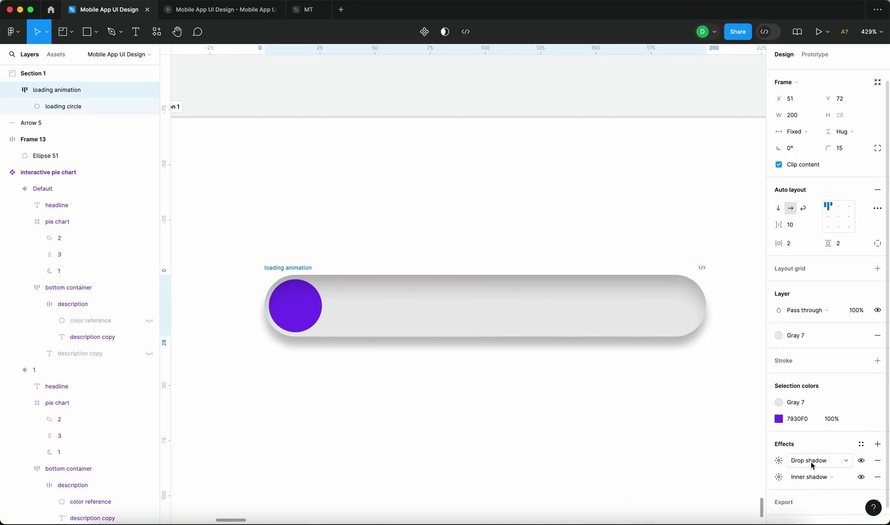
# Remove the extra drop shadow, duplicate the inner shadow, and give the first one a Y offset of -8
pyautogui.click(878, 461)
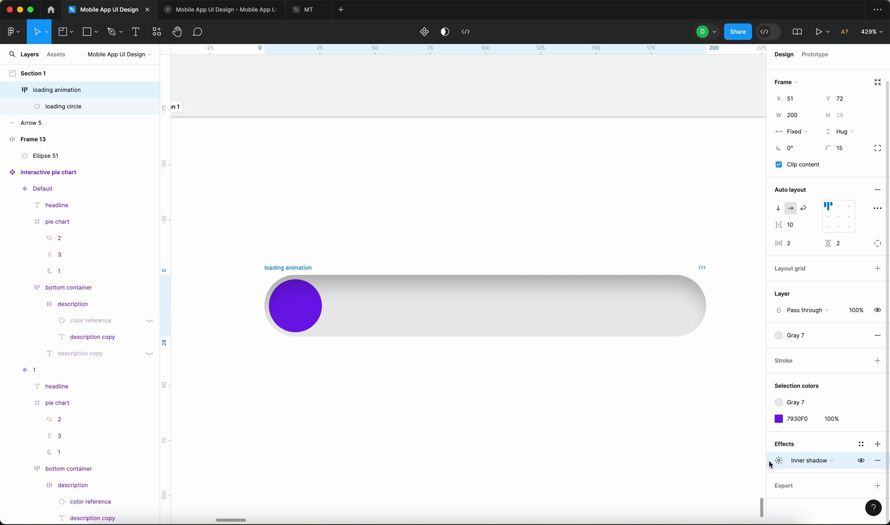
pyautogui.press('super+d')
pyautogui.click(779, 460)
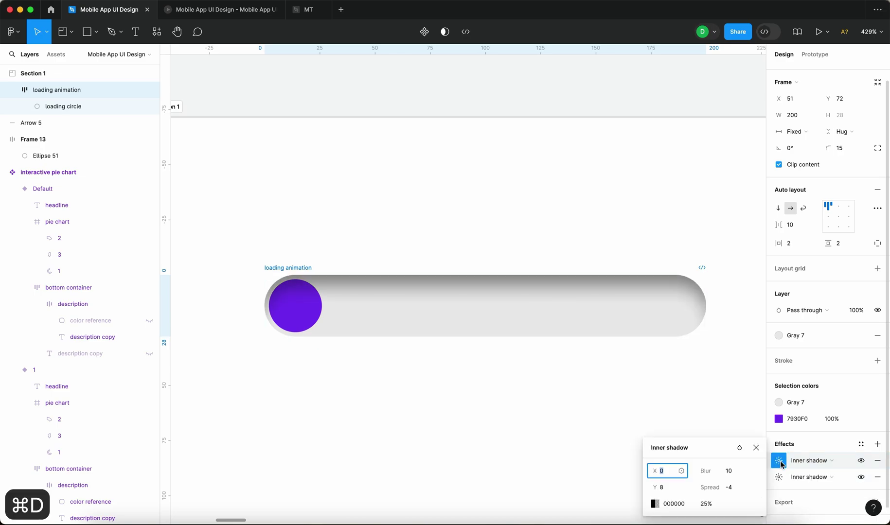
pyautogui.click(673, 491)
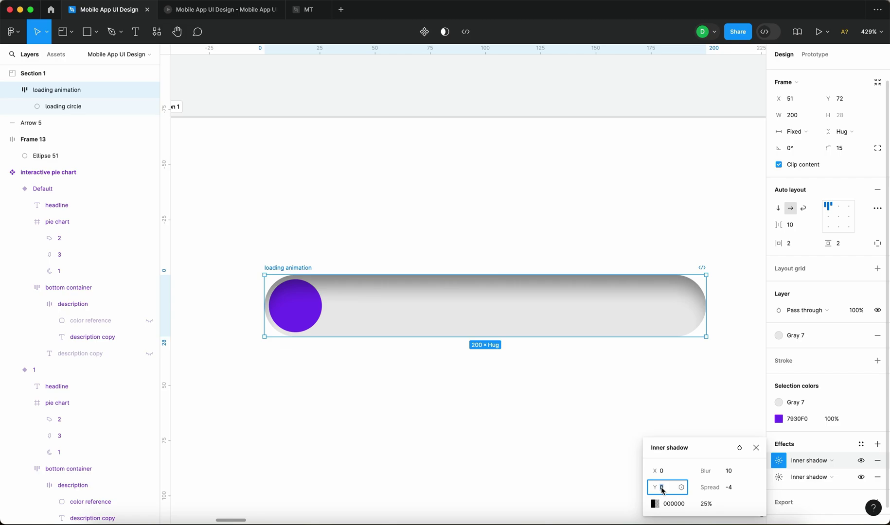
pyautogui.press('Left')
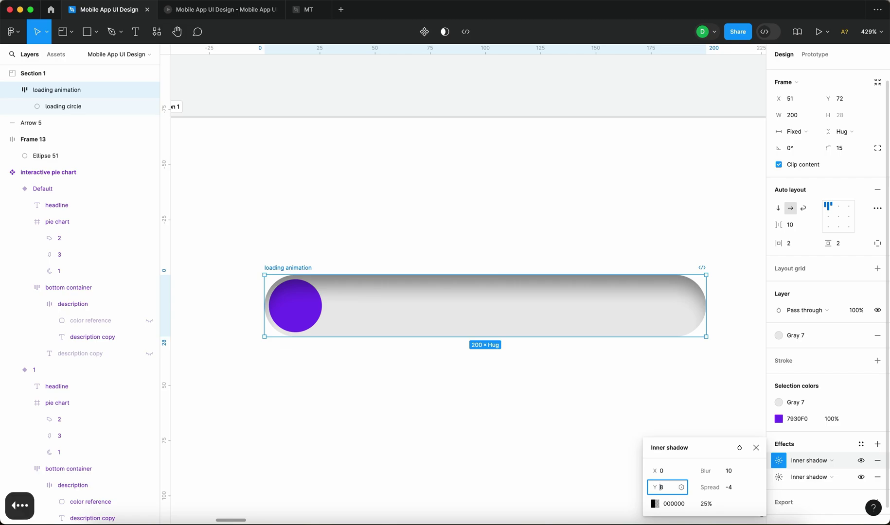
pyautogui.write('-')
pyautogui.press('Return')
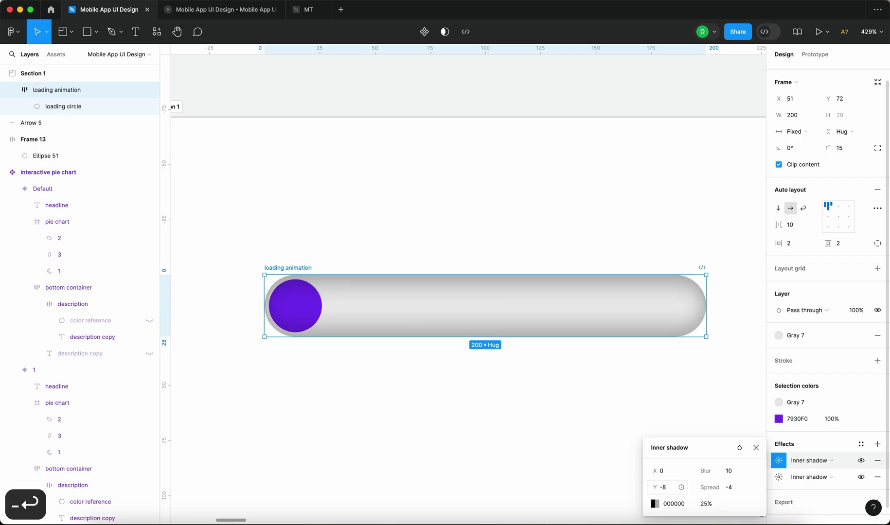
# Make that inner shadow white (FFFFFF) at 55% opacity
pyautogui.click(687, 505)
pyautogui.write('f')
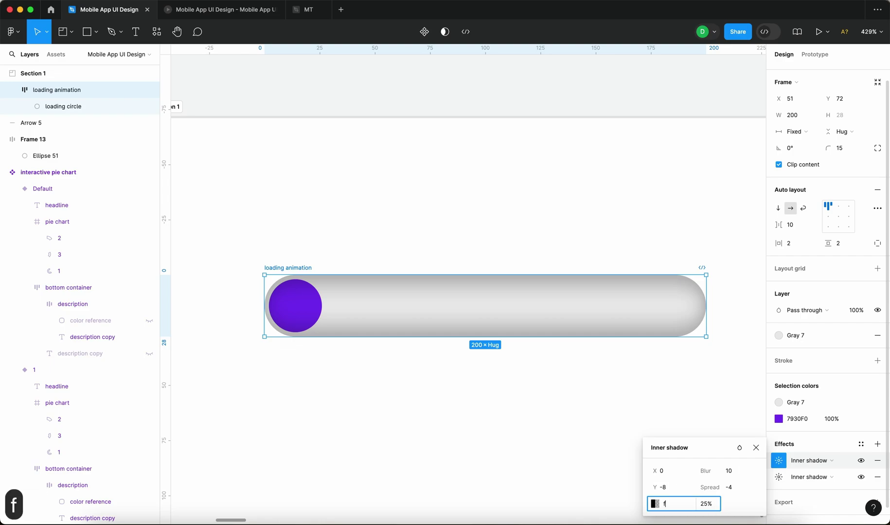
pyautogui.press('Return')
pyautogui.press('Tab')
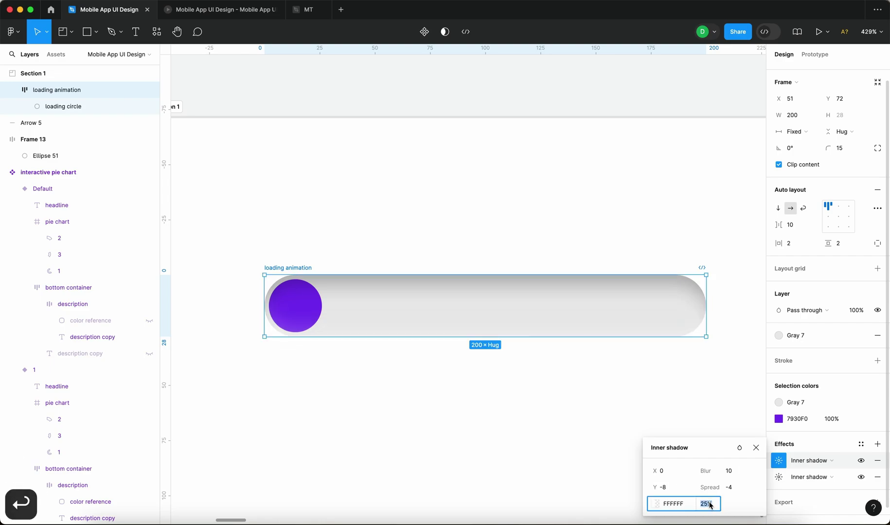
pyautogui.hotkey('shift', 'Up')
pyautogui.hotkey('shift', 'Up')
pyautogui.hotkey('shift', 'Up')
pyautogui.hotkey('shift', 'Up')
pyautogui.hotkey('shift', 'Down')
pyautogui.hotkey('shift', 'Down')
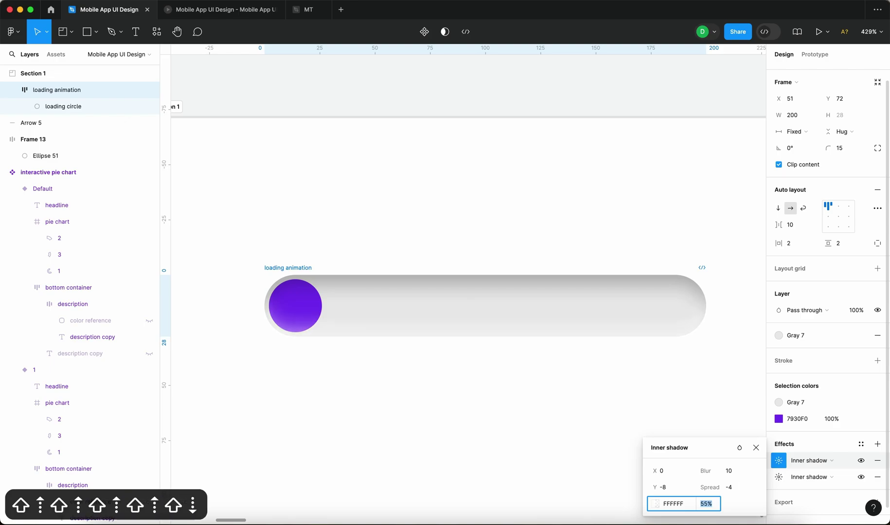
pyautogui.hotkey('shift', 'Up')
pyautogui.click(618, 480)
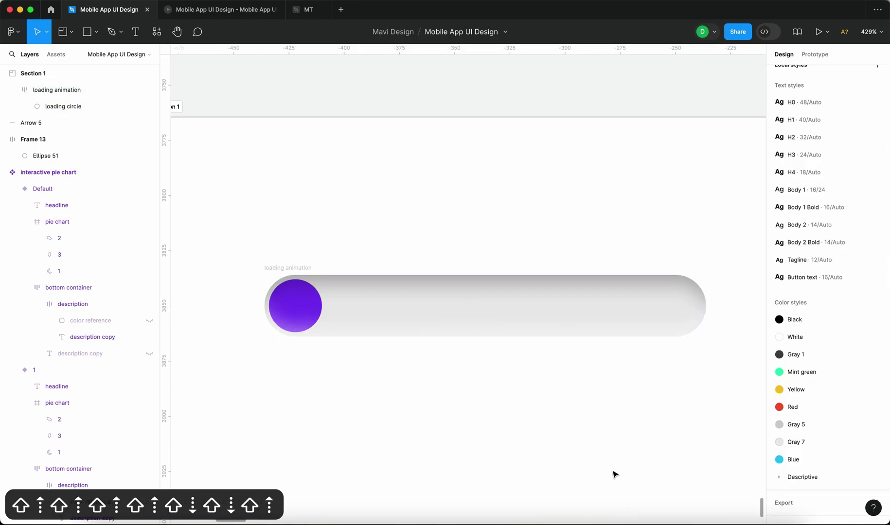
pyautogui.scroll(-2, 620, 423)
pyautogui.hscroll(2, 648, 427)
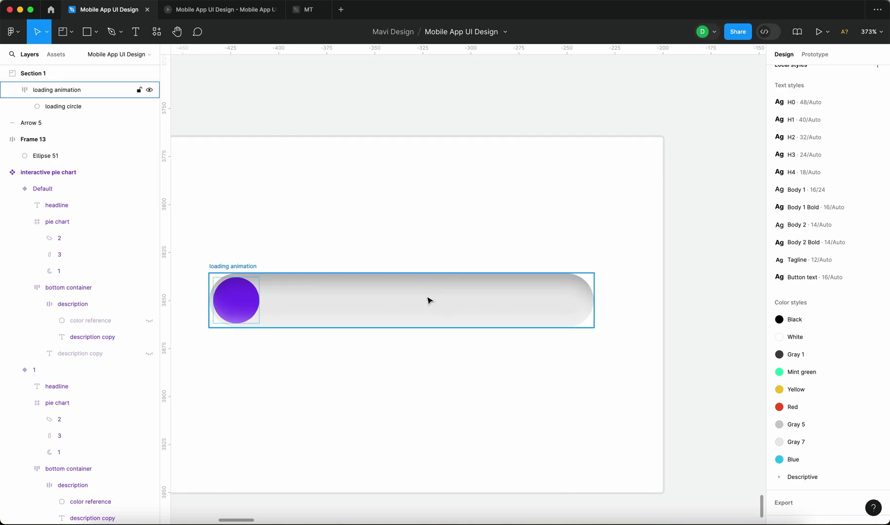
pyautogui.click(364, 310)
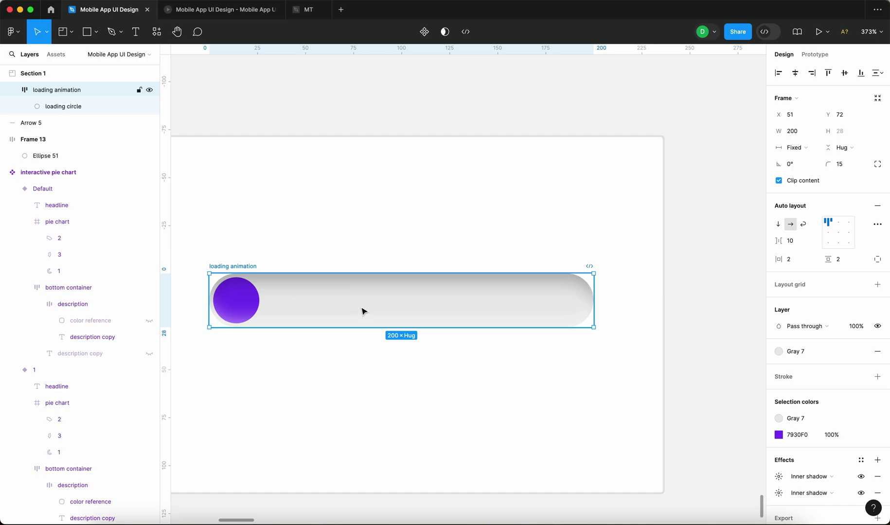
# Reselect the loading animation frame on the canvas
pyautogui.click(716, 400)
pyautogui.scroll(5, 624, 411)
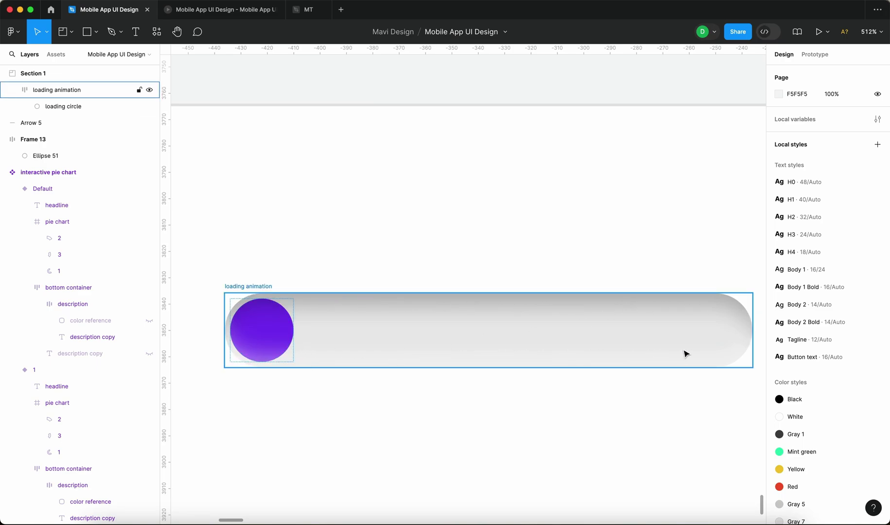
pyautogui.click(660, 363)
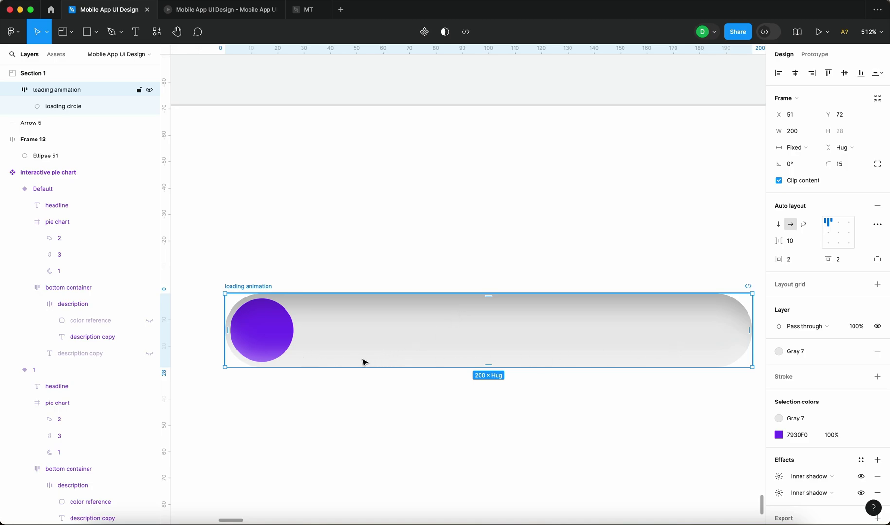
pyautogui.click(710, 461)
pyautogui.click(672, 336)
pyautogui.scroll(-1, 827, 419)
# Raise the first inner shadow's white highlight opacity from 55% to 61%
pyautogui.click(778, 465)
pyautogui.click(778, 444)
pyautogui.click(706, 502)
pyautogui.hotkey('shift', 'Up')
pyautogui.hotkey('shift', 'Down')
pyautogui.hotkey('shift', 'Down')
pyautogui.hotkey('shift', 'Up')
pyautogui.hotkey('shift', 'Up')
pyautogui.hotkey('shift', 'Up')
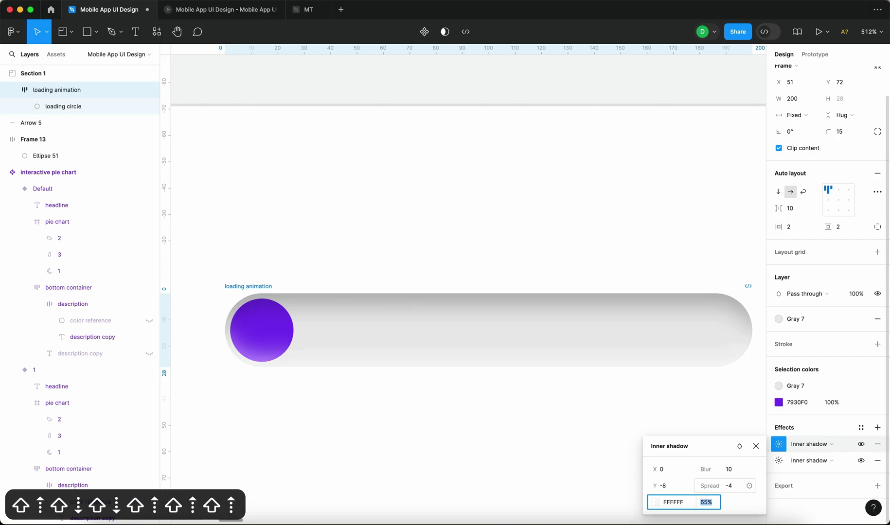
pyautogui.hotkey('shift', 'Down')
pyautogui.hotkey('shift', 'Down')
pyautogui.hotkey('shift', 'Up')
pyautogui.press('Down')
pyautogui.press('Down')
pyautogui.press('Down')
pyautogui.press('Down')
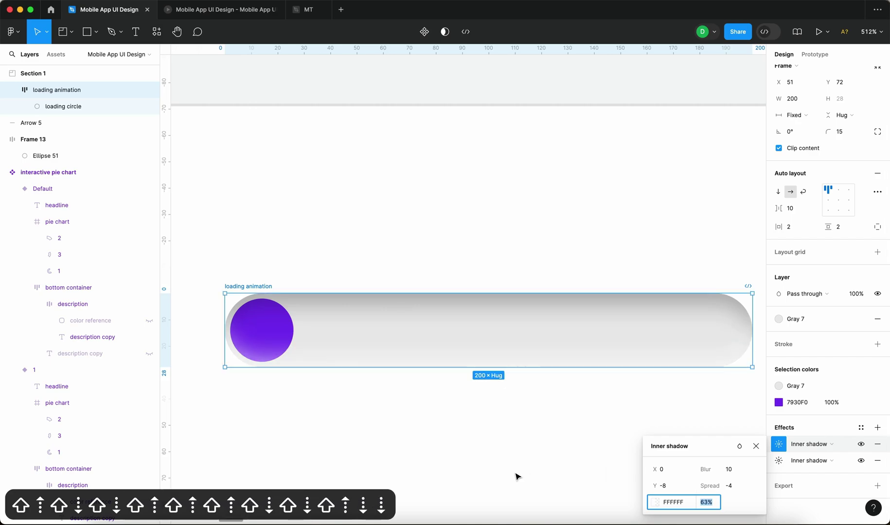
pyautogui.click(501, 477)
pyautogui.scroll(-4, 501, 477)
pyautogui.click(384, 407)
pyautogui.scroll(5, 383, 407)
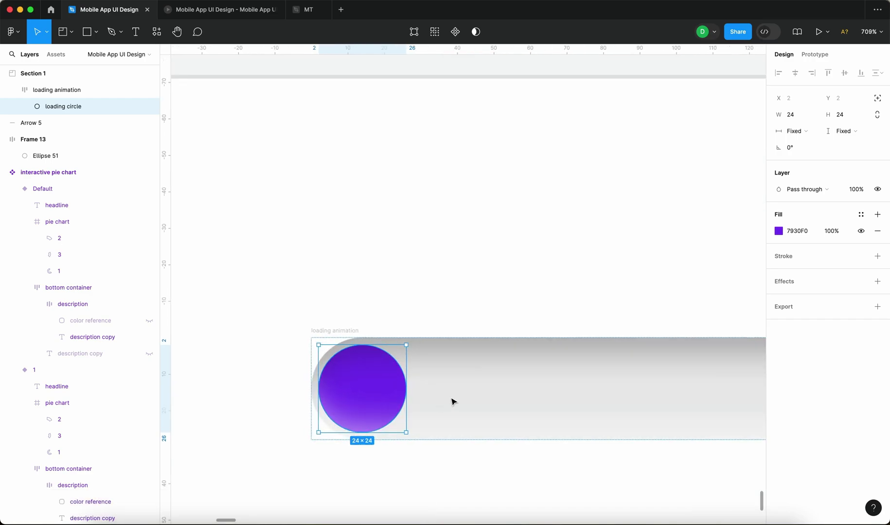
# Drag the loading circle out of the loading animation bar frame
pyautogui.click(423, 387)
pyautogui.click(336, 383)
pyautogui.scroll(-3, 336, 384)
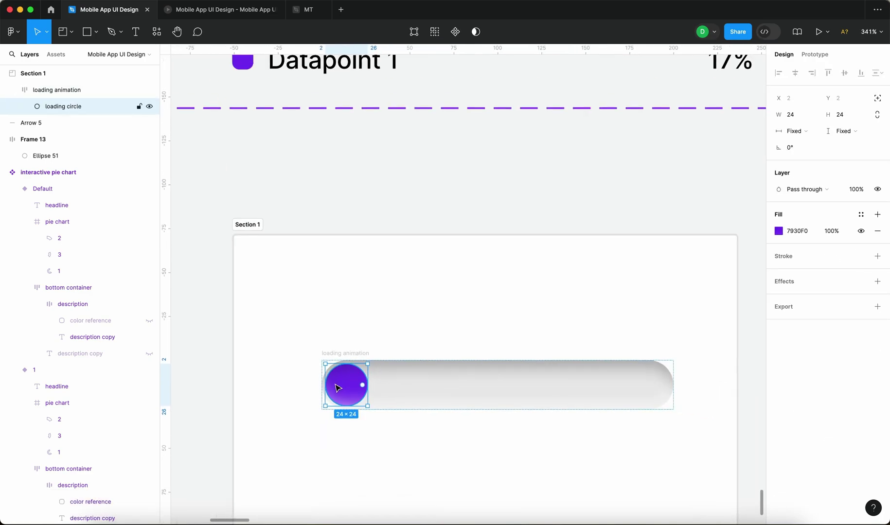
pyautogui.scroll(5, 338, 388)
pyautogui.moveTo(355, 394); pyautogui.dragTo(394, 373)
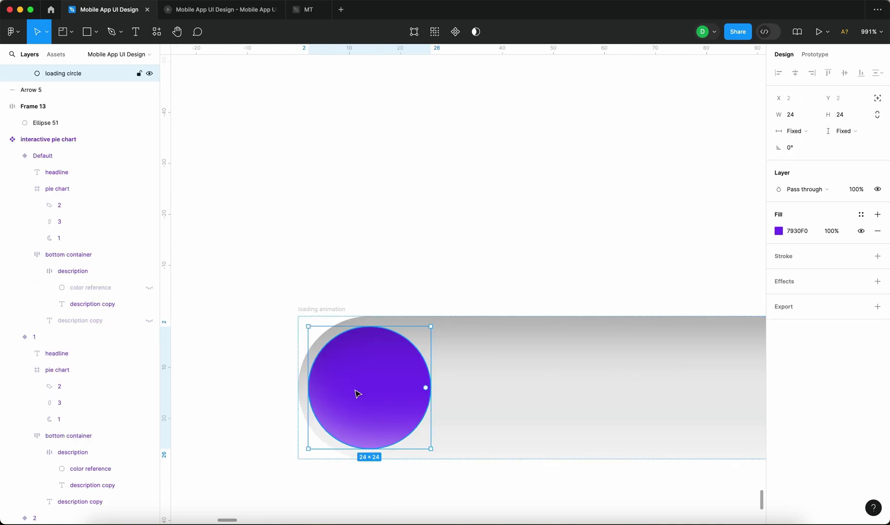
# Remove auto layout from the loading animation frame and wrap it in a new Frame 14
pyautogui.click(429, 372)
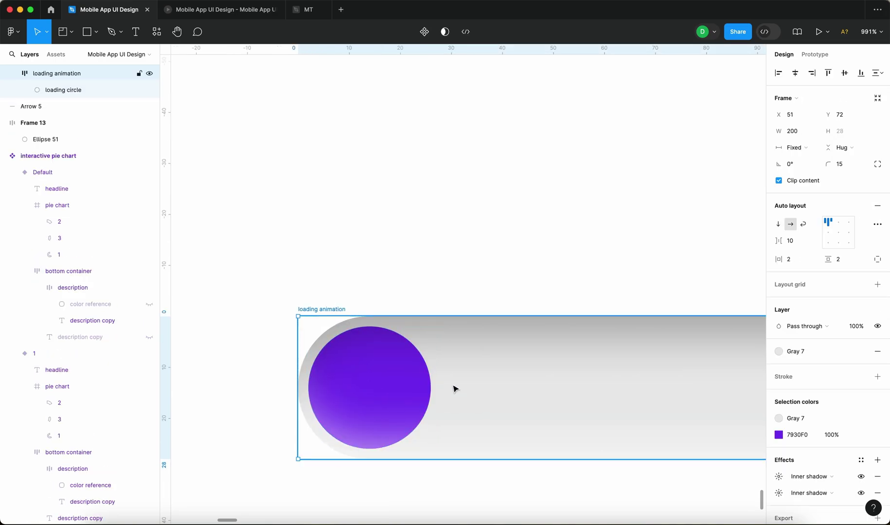
pyautogui.click(878, 206)
pyautogui.click(544, 221)
pyautogui.click(373, 379)
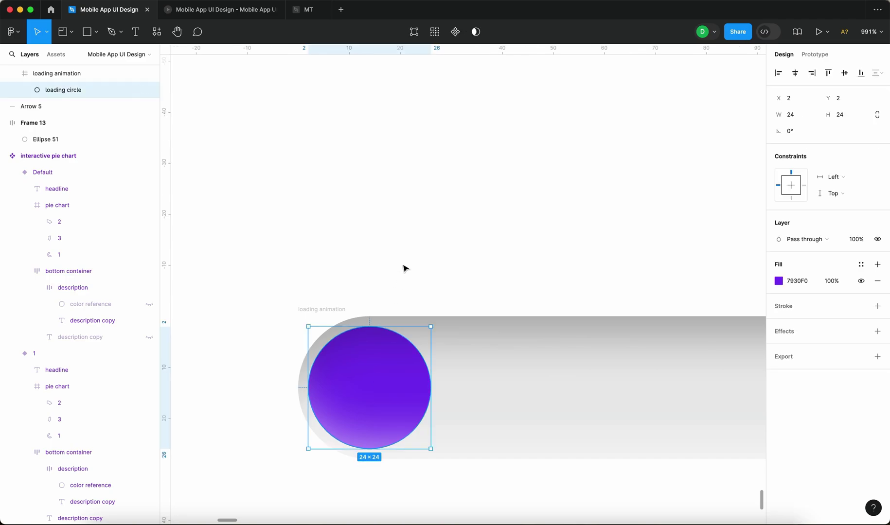
pyautogui.press('Escape')
pyautogui.scroll(2, 499, 249)
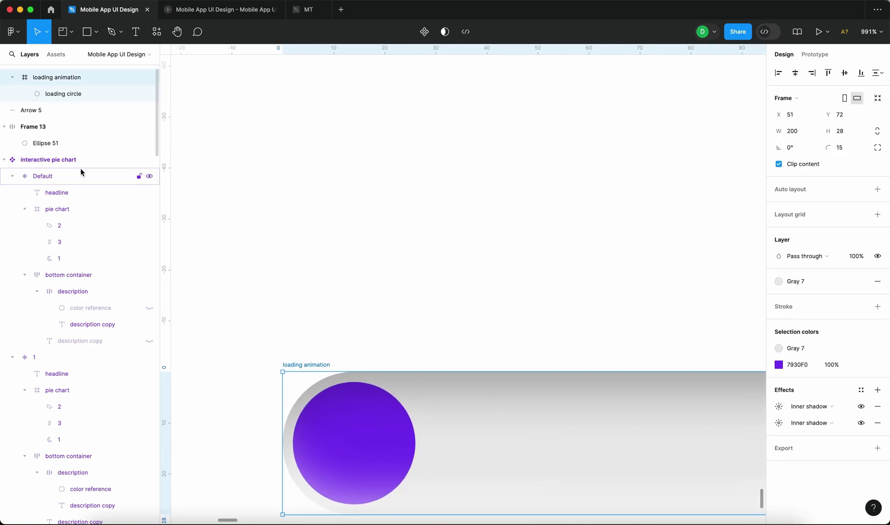
pyautogui.scroll(1, 14, 96)
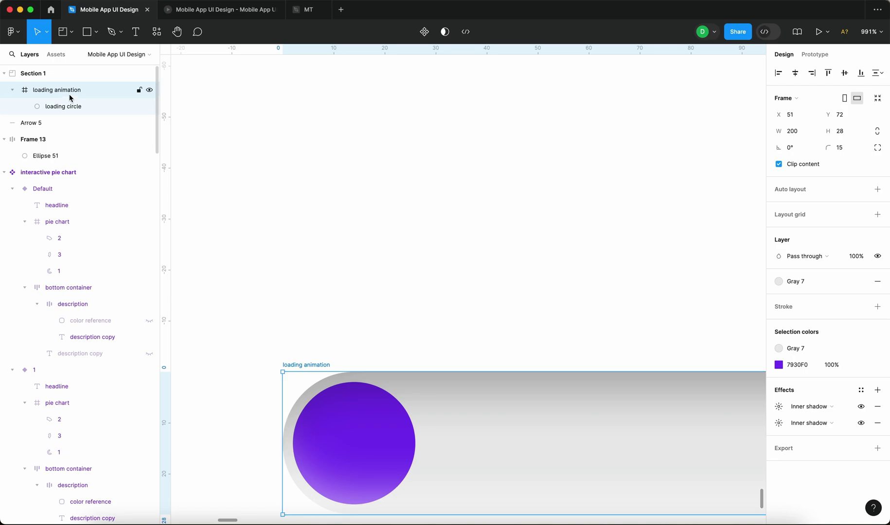
pyautogui.press('alt+super+g')
# Move the loading circle into Frame 14, layered above loading animation
pyautogui.scroll(-5, 375, 346)
pyautogui.doubleClick(372, 382)
pyautogui.doubleClick(372, 382)
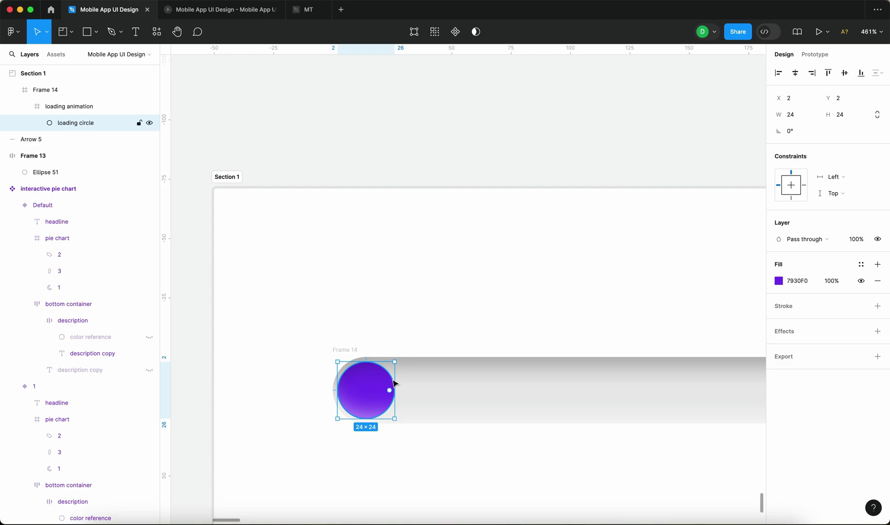
pyautogui.moveTo(87, 123); pyautogui.dragTo(64, 103)
pyautogui.click(343, 266)
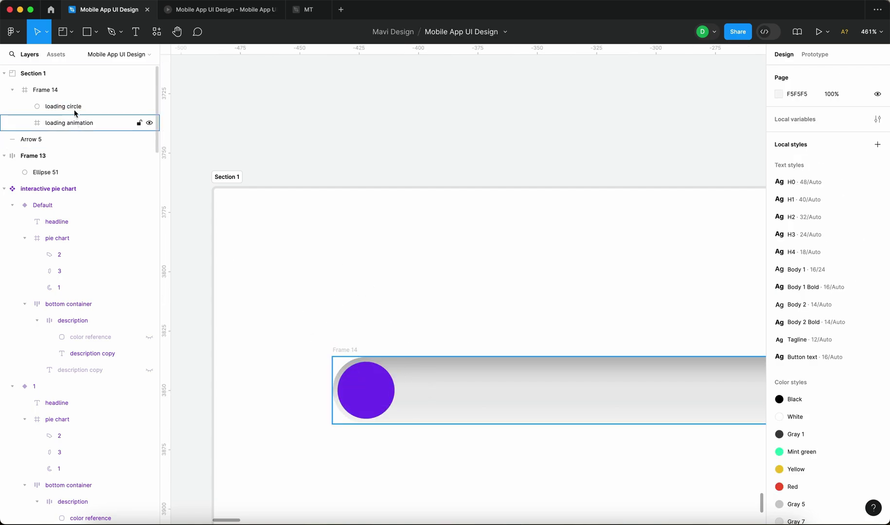
pyautogui.click(75, 124)
pyautogui.moveTo(485, 309); pyautogui.dragTo(412, 279)
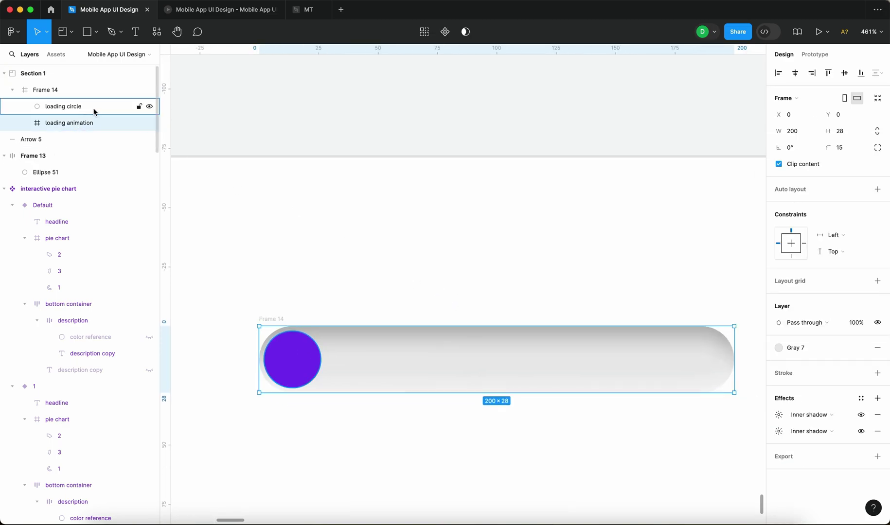
# Rename Frame 14 to 'loading animation container'
pyautogui.click(66, 106)
pyautogui.doubleClick(269, 319)
pyautogui.write('loading ')
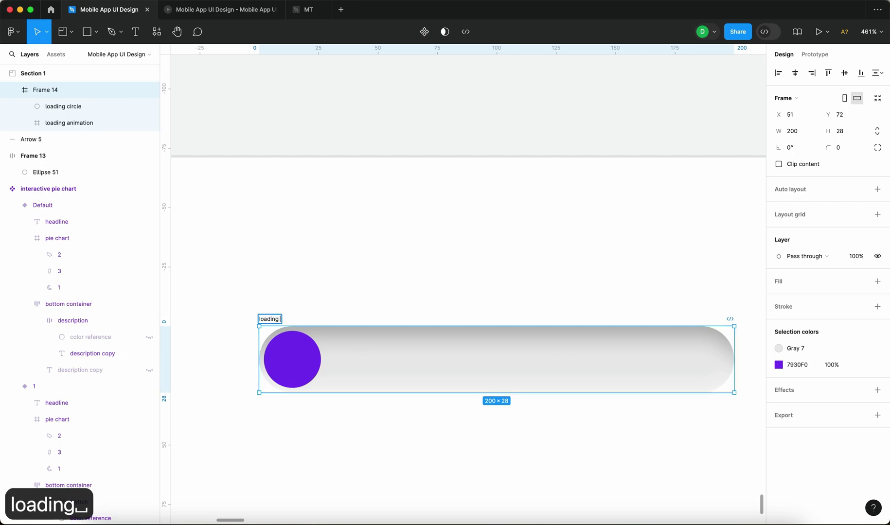
pyautogui.write('animation container')
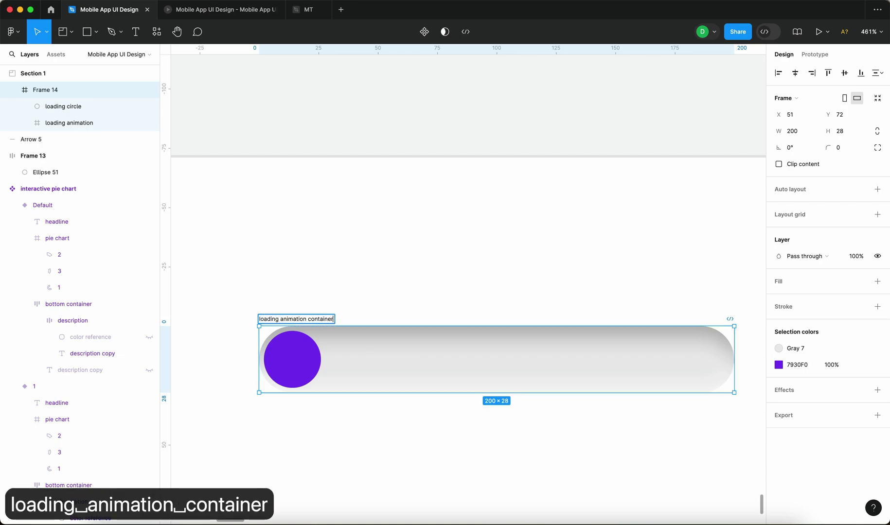
pyautogui.press('Return')
# Rename the loading animation layer to 'loading animation background'
pyautogui.click(78, 124)
pyautogui.doubleClick(78, 124)
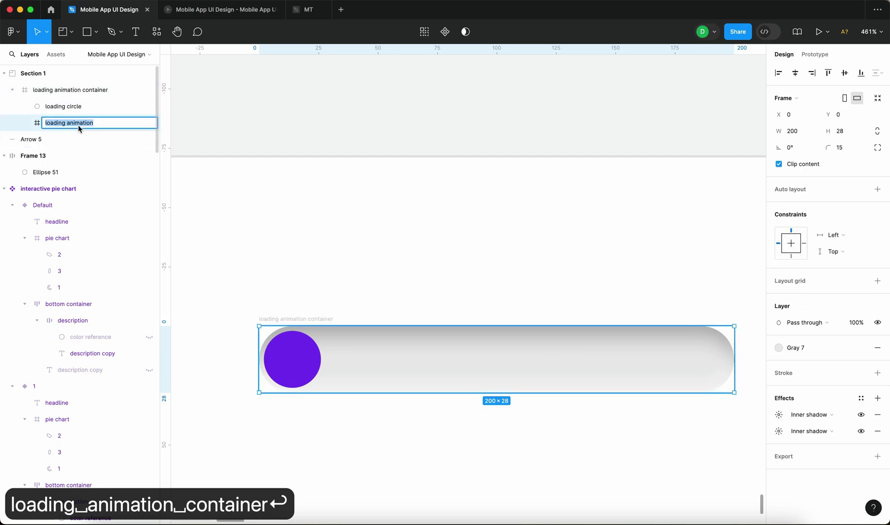
pyautogui.press('Right')
pyautogui.write('background')
pyautogui.press('Return')
pyautogui.click(297, 357)
pyautogui.scroll(5, 247, 346)
pyautogui.scroll(1, 263, 348)
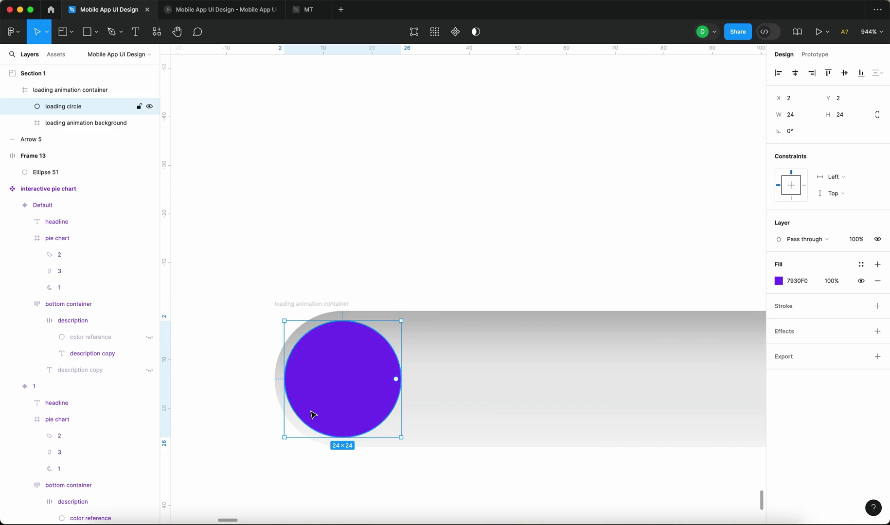
# Copy both inner shadows from the loading animation background and paste them onto the loading circle
pyautogui.click(723, 318)
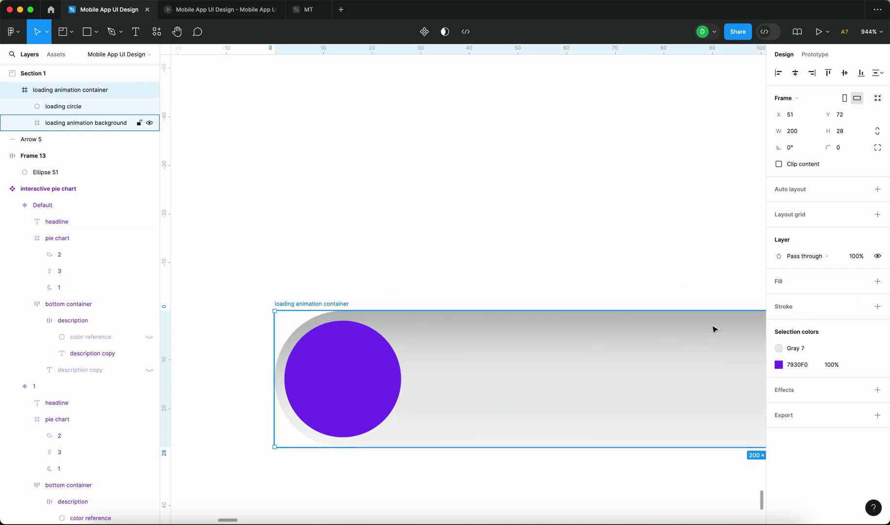
pyautogui.click(64, 125)
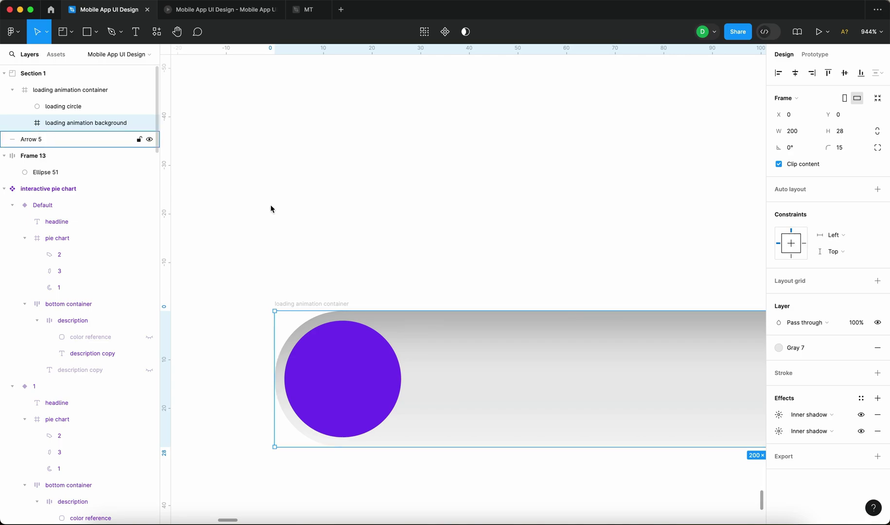
pyautogui.click(769, 415)
pyautogui.keyDown('shift'); pyautogui.click(768, 431); pyautogui.keyUp('shift')
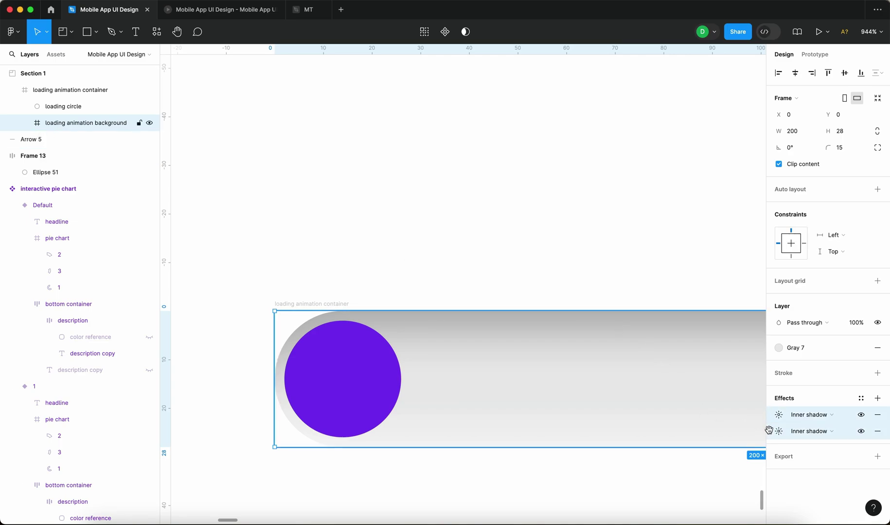
pyautogui.press('super+c')
pyautogui.click(355, 332)
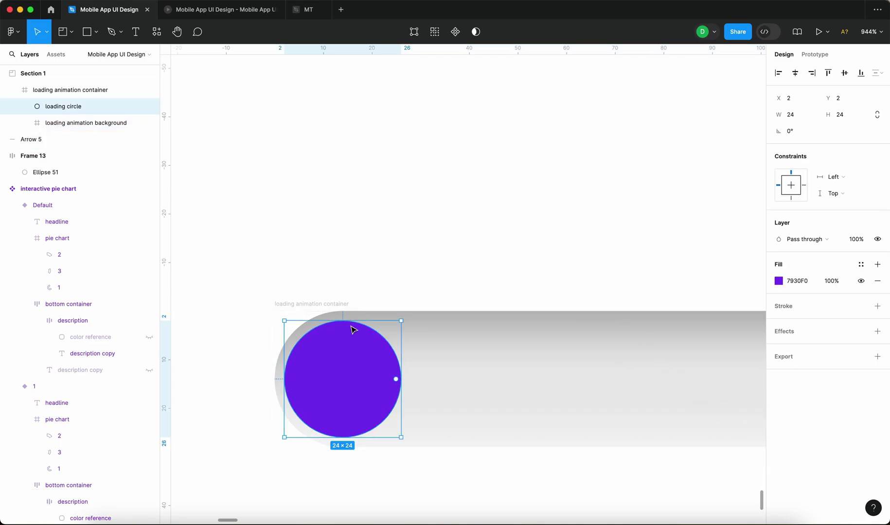
pyautogui.press('super+v')
pyautogui.click(352, 244)
pyautogui.click(366, 340)
# Set the circle's second inner shadow Y offset to -8
pyautogui.scroll(3, 366, 342)
pyautogui.scroll(-2, 360, 350)
pyautogui.scroll(3, 353, 358)
pyautogui.scroll(-2, 353, 358)
pyautogui.click(779, 365)
pyautogui.click(667, 408)
pyautogui.press('BackSpace')
pyautogui.write('-8')
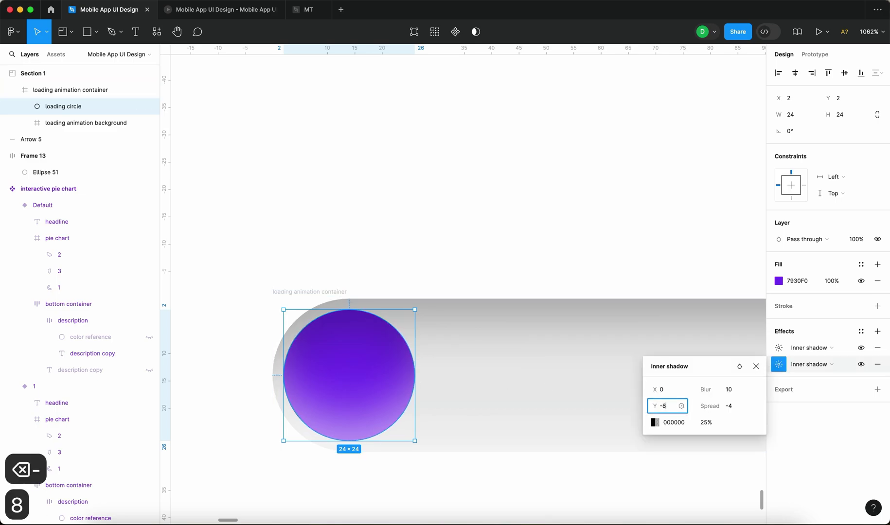
pyautogui.press('Return')
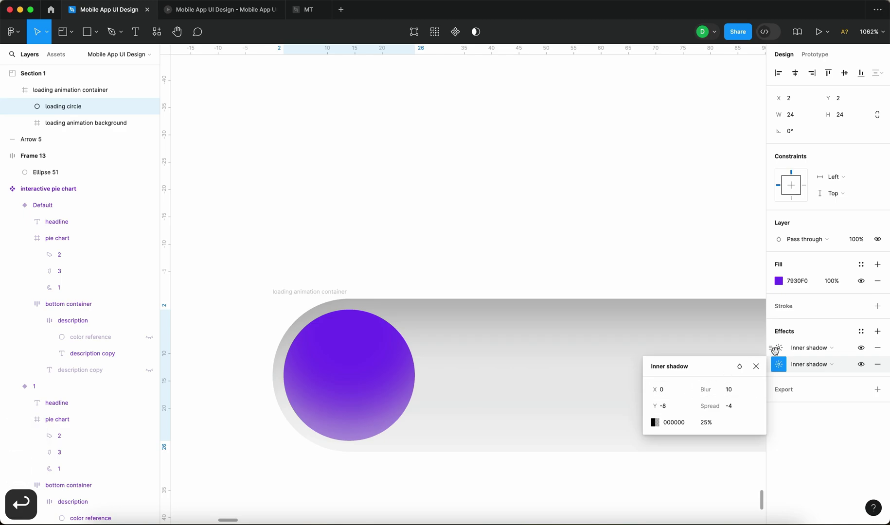
# Set the circle's first inner shadow Y offset to 8
pyautogui.click(779, 348)
pyautogui.click(666, 391)
pyautogui.write('8')
pyautogui.press('Return')
pyautogui.click(502, 233)
pyautogui.scroll(-5, 502, 234)
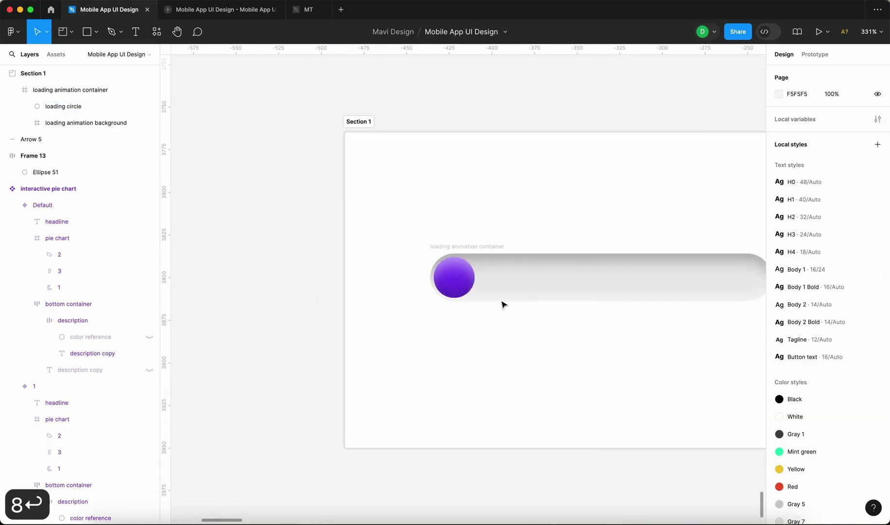
pyautogui.scroll(5, 479, 290)
pyautogui.click(451, 258)
pyautogui.click(779, 348)
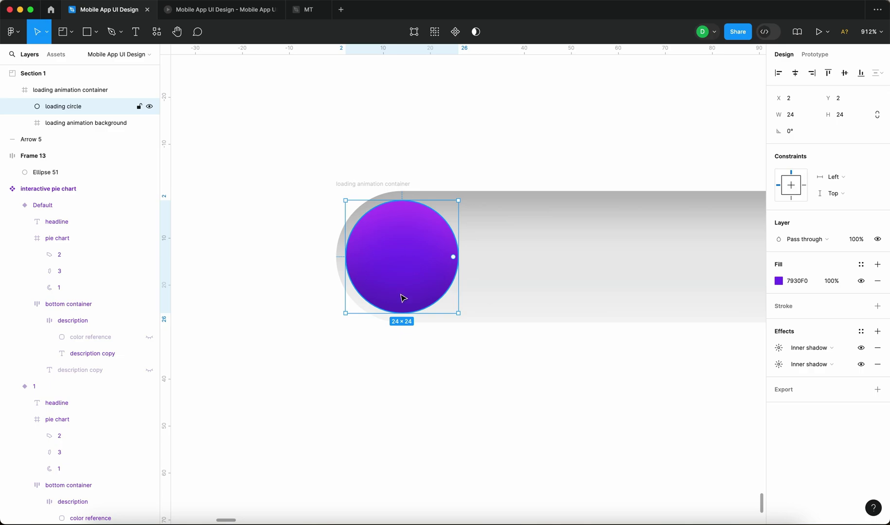
# Adjust the opacity of the circle's white inner shadow
pyautogui.click(544, 259)
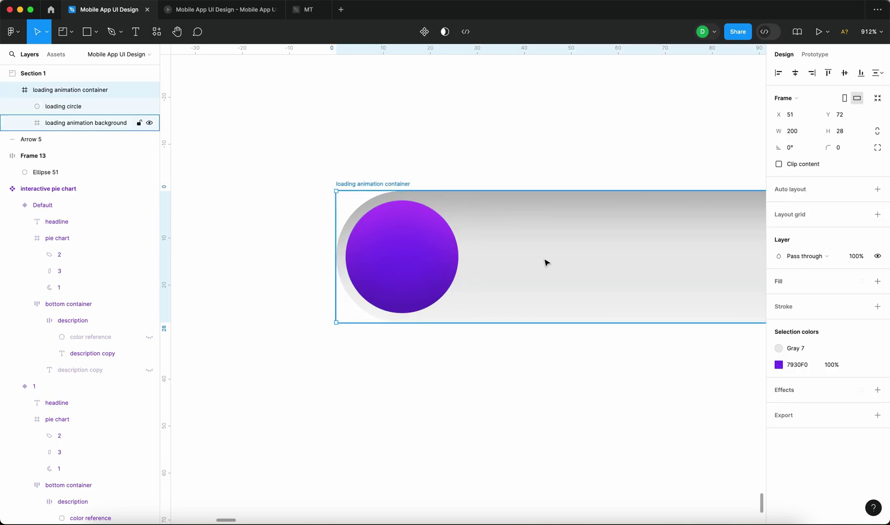
pyautogui.click(390, 260)
pyautogui.hotkey('shift', 'Up')
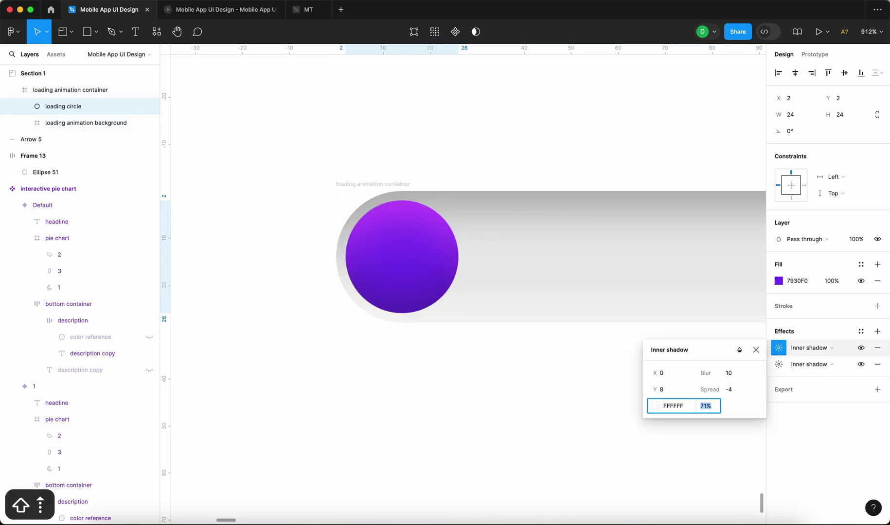
pyautogui.hotkey('shift', 'Down')
pyautogui.hotkey('shift', 'Up')
pyautogui.hotkey('shift', 'Down')
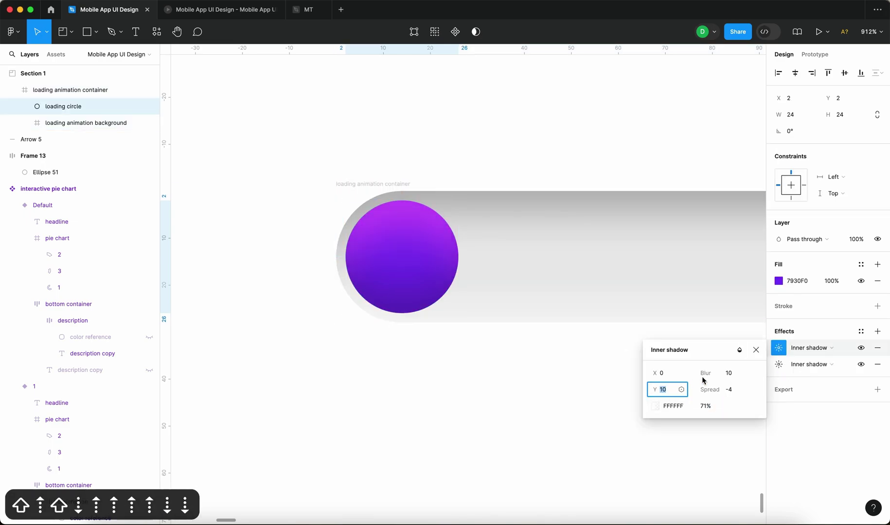
pyautogui.click(741, 352)
pyautogui.click(741, 352)
# Set the dark inner shadow to Overlay blend at 65% opacity
pyautogui.click(779, 364)
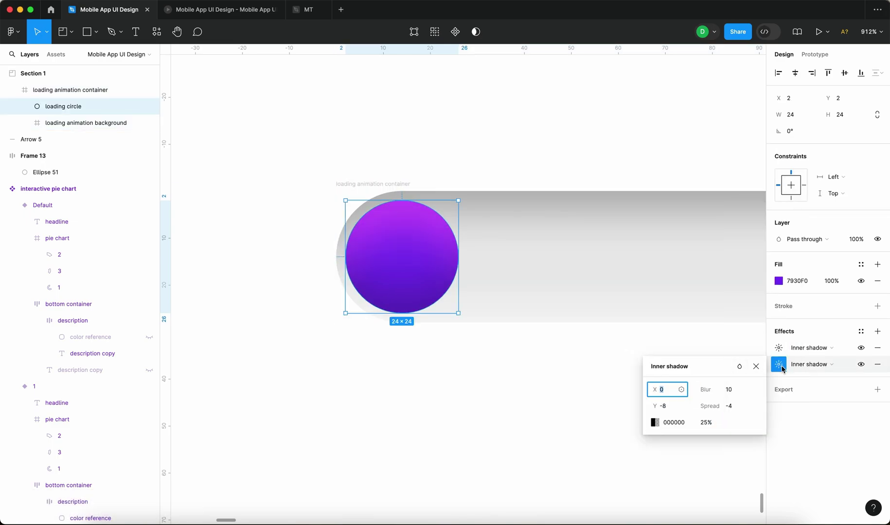
pyautogui.click(740, 366)
pyautogui.click(759, 467)
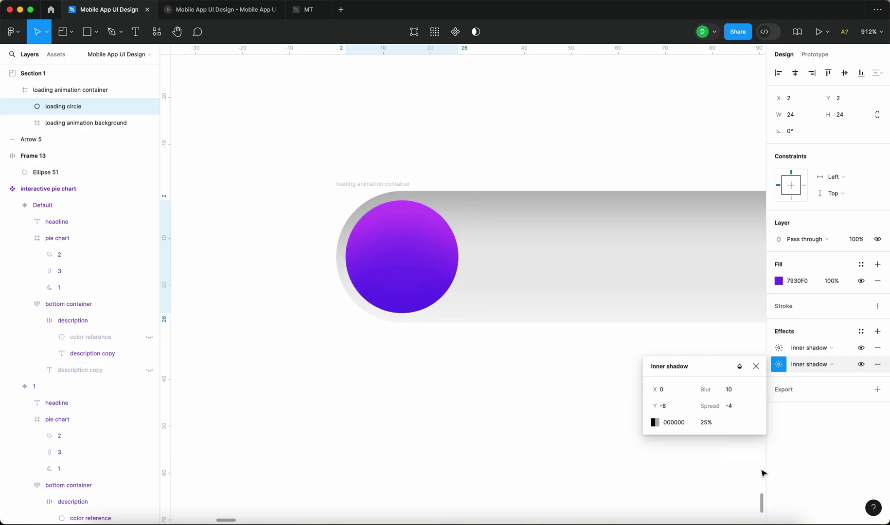
pyautogui.click(705, 422)
pyautogui.hotkey('shift', 'Up')
pyautogui.hotkey('shift', 'Up')
pyautogui.hotkey('shift', 'Up')
pyautogui.hotkey('shift', 'Up')
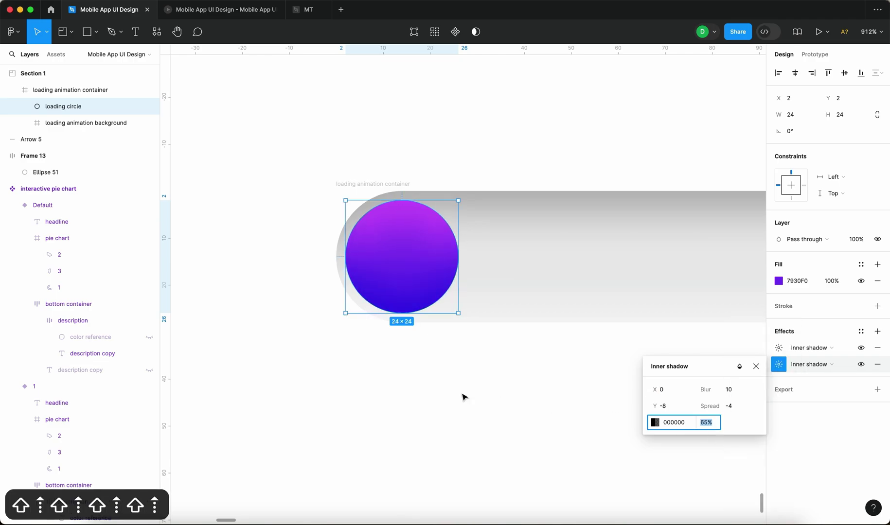
pyautogui.hscroll(2, 463, 397)
pyautogui.click(463, 397)
# Add a drop shadow to the loading circle with X 2, Y 6 and blur 9
pyautogui.click(877, 332)
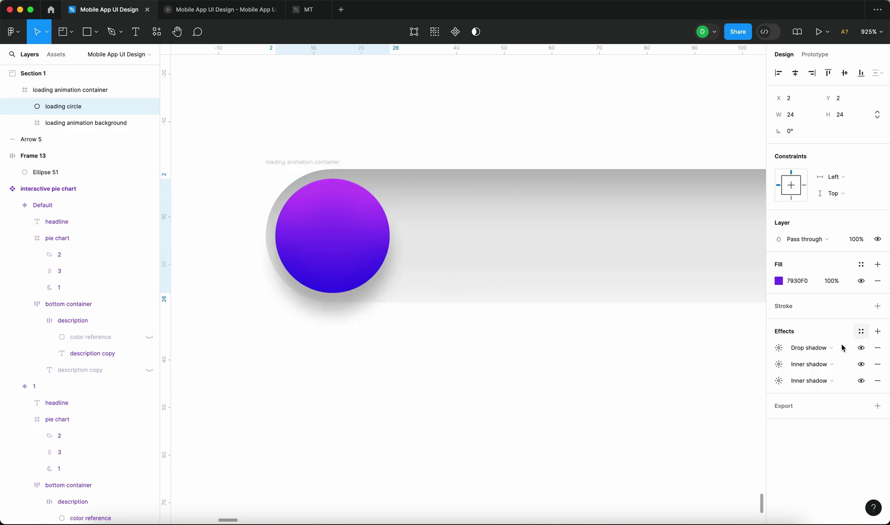
pyautogui.click(779, 348)
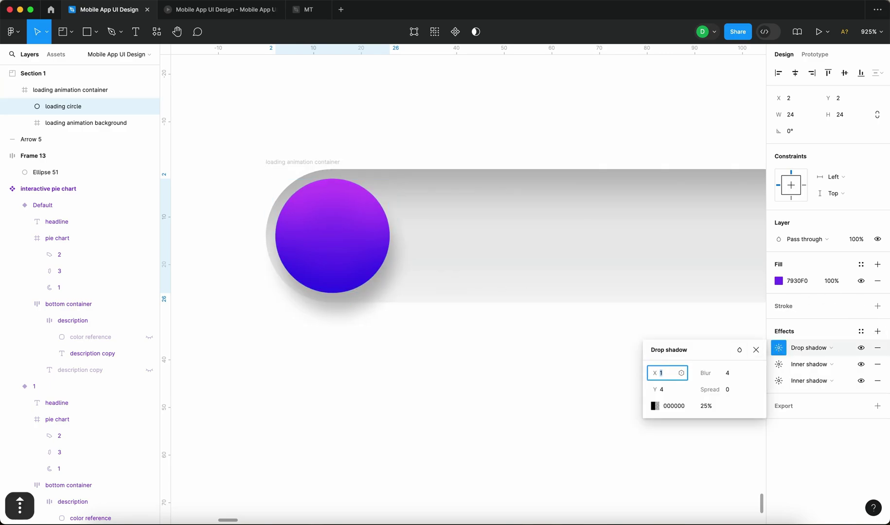
pyautogui.press('Down')
pyautogui.press('Up')
pyautogui.click(668, 390)
pyautogui.press('Up')
pyautogui.press('Up')
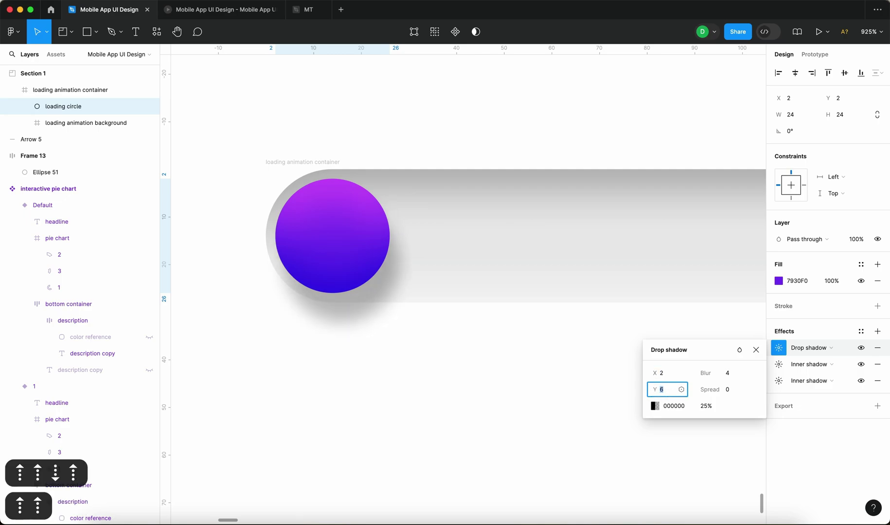
pyautogui.press('Up')
pyautogui.press('Down')
pyautogui.click(728, 374)
pyautogui.press('Up')
pyautogui.press('Up')
pyautogui.press('Up')
pyautogui.press('Up')
pyautogui.press('Up')
# Copy the circle's 7930F0 fill colour into the drop shadow's colour
pyautogui.click(797, 281)
pyautogui.press('super+c')
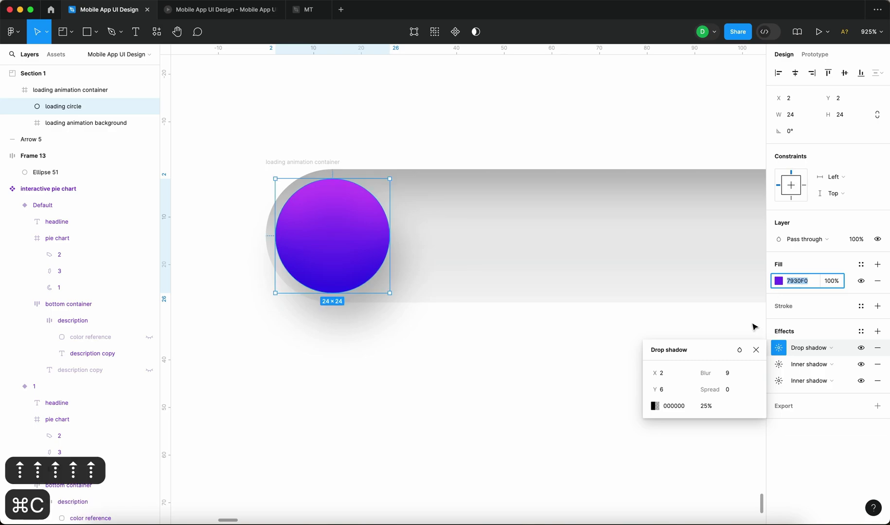
pyautogui.click(680, 407)
pyautogui.press('super+v')
pyautogui.press('Return')
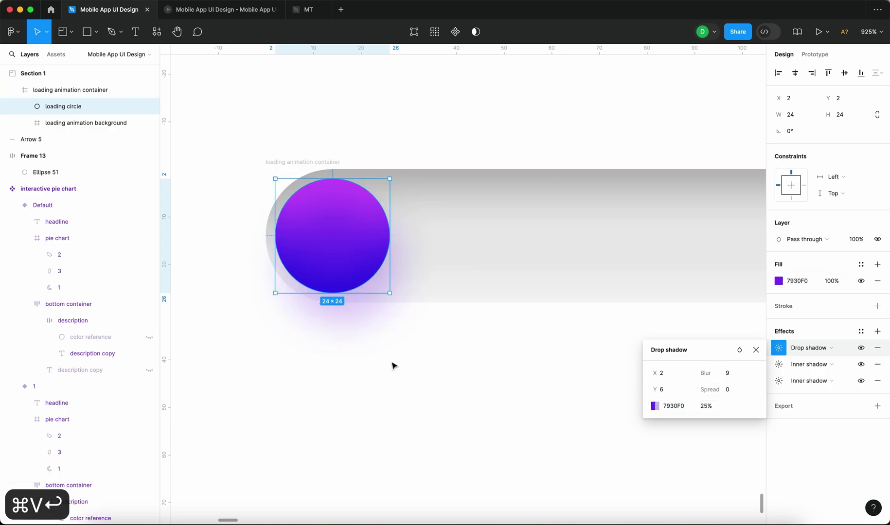
pyautogui.click(446, 385)
pyautogui.scroll(-5, 445, 383)
pyautogui.scroll(4, 445, 383)
# Darken the drop shadow colour to deep purple 3E0D8E at 36% opacity
pyautogui.click(379, 308)
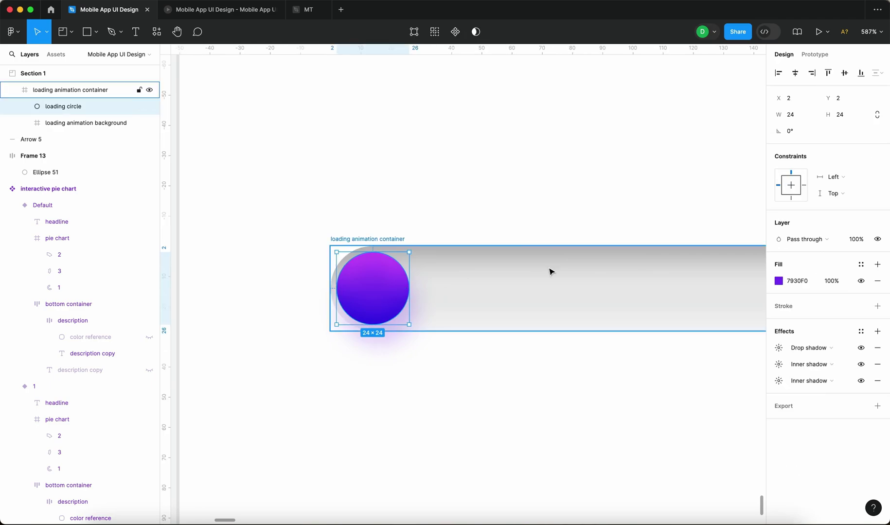
pyautogui.click(778, 282)
pyautogui.click(747, 283)
pyautogui.press('super+z')
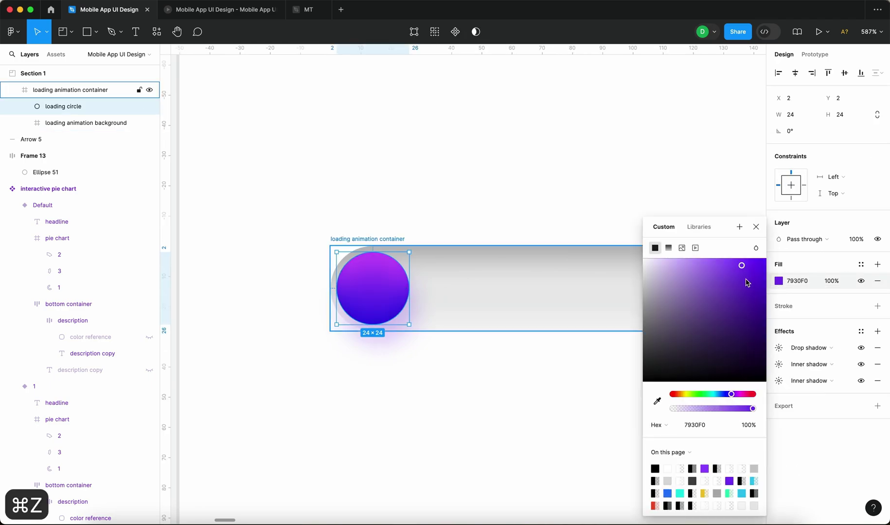
pyautogui.click(779, 349)
pyautogui.click(660, 411)
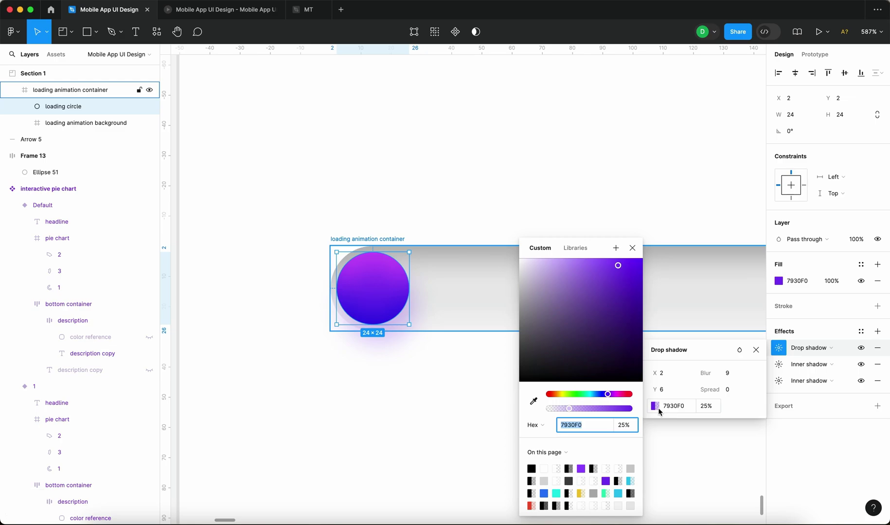
pyautogui.moveTo(629, 335)
pyautogui.mouseDown()
pyautogui.moveTo(627, 287)
pyautogui.moveTo(631, 319)
pyautogui.mouseUp()
pyautogui.click(707, 407)
pyautogui.hotkey('shift', 'Up')
pyautogui.hotkey('shift', 'Up')
pyautogui.hotkey('shift', 'Down')
pyautogui.hotkey('shift', 'Up')
pyautogui.moveTo(585, 409); pyautogui.dragTo(578, 409)
pyautogui.moveTo(631, 319); pyautogui.dragTo(632, 315)
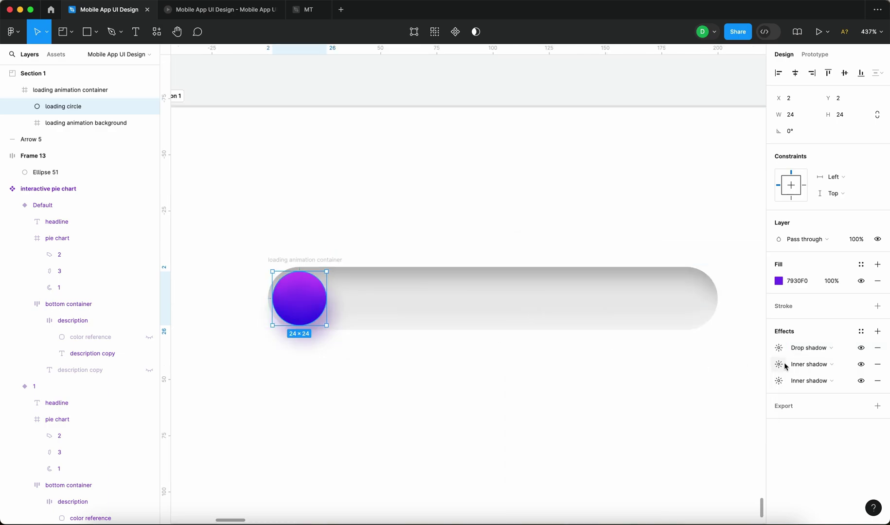
# Raise the drop shadow's blur to 13 and fine-tune its opacity
pyautogui.click(779, 352)
pyautogui.click(736, 371)
pyautogui.press('Up')
pyautogui.press('Up')
pyautogui.press('Up')
pyautogui.press('Up')
pyautogui.press('Down')
pyautogui.press('Up')
pyautogui.click(706, 406)
pyautogui.hotkey('shift', 'Down')
pyautogui.hotkey('shift', 'Up')
pyautogui.hotkey('shift', 'Down')
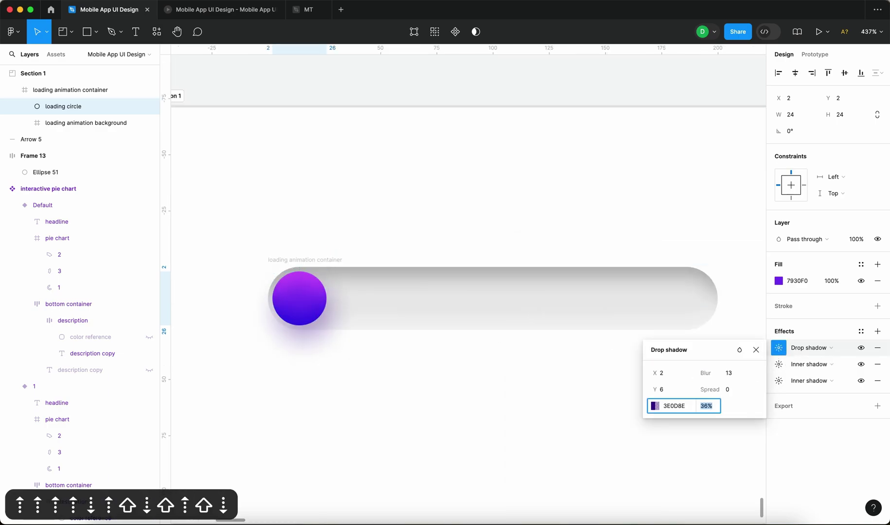
pyautogui.press('Up')
pyautogui.press('Up')
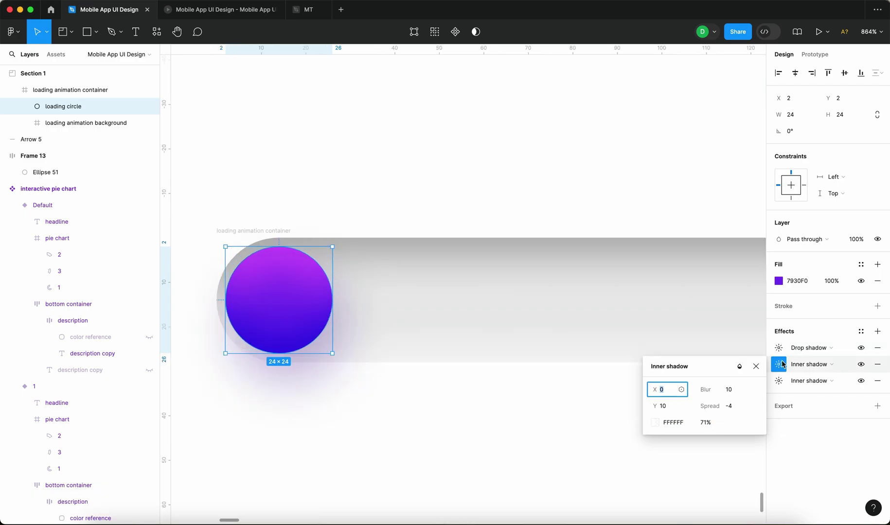
pyautogui.press('Up')
pyautogui.press('Up')
pyautogui.press('Up')
pyautogui.press('Up')
pyautogui.press('Up')
pyautogui.press('Up')
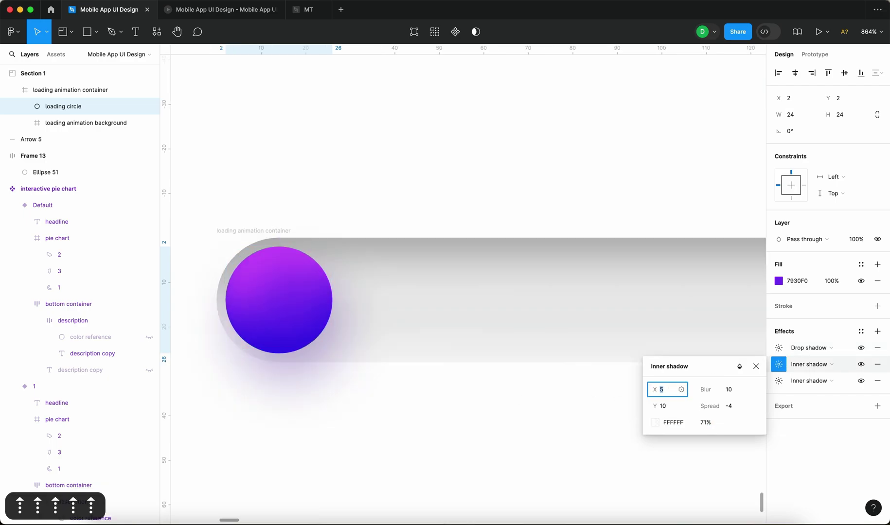
pyautogui.press('Up')
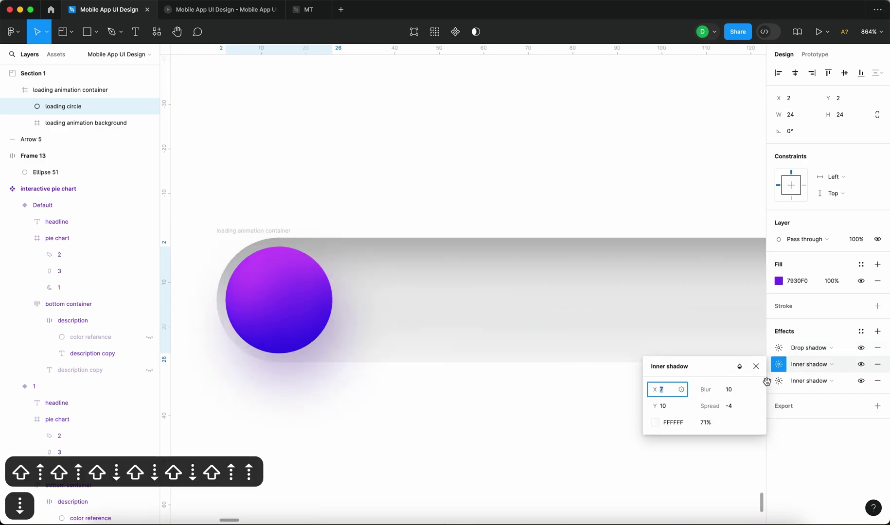
# Nudge the dark inner shadow's X and Y offsets slightly
pyautogui.click(778, 381)
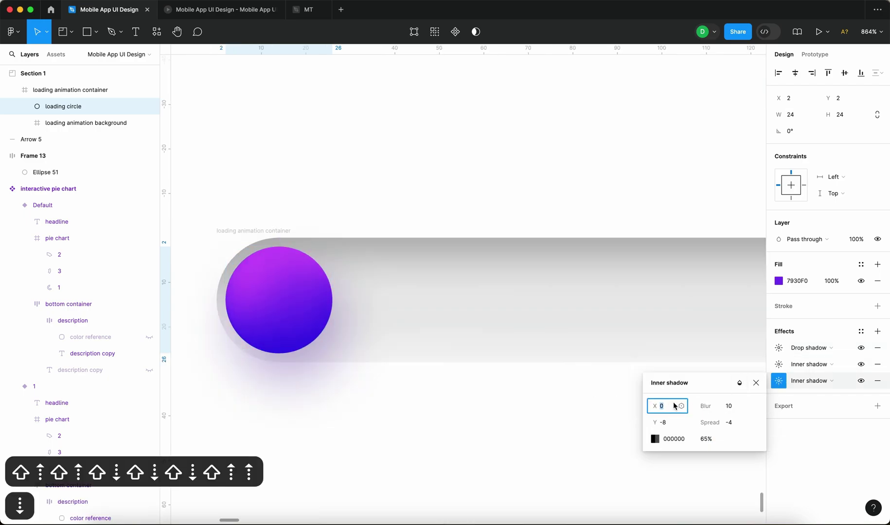
pyautogui.click(668, 408)
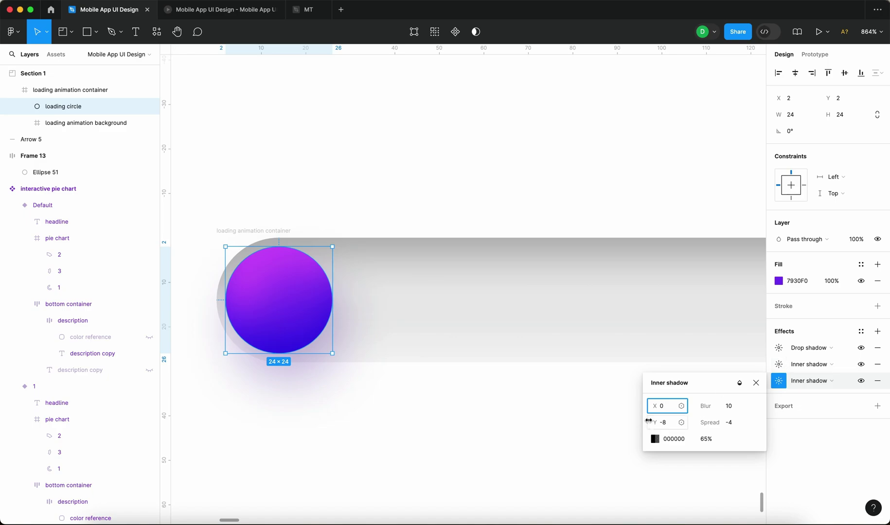
pyautogui.hotkey('shift', 'Down')
pyautogui.hotkey('shift', 'Up')
pyautogui.press('Down')
pyautogui.press('Down')
pyautogui.press('Down')
pyautogui.press('Up')
pyautogui.click(662, 423)
pyautogui.press('Up')
pyautogui.press('Up')
pyautogui.press('Up')
pyautogui.press('Up')
pyautogui.click(522, 433)
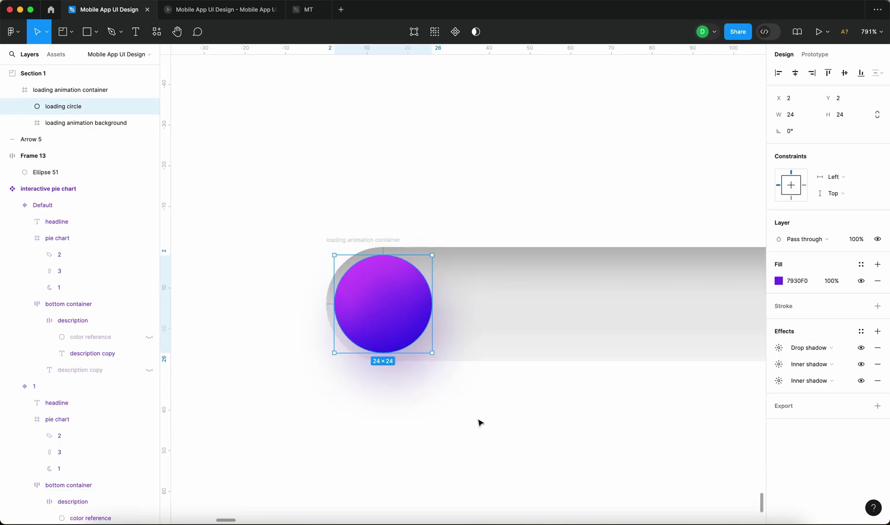
pyautogui.click(479, 423)
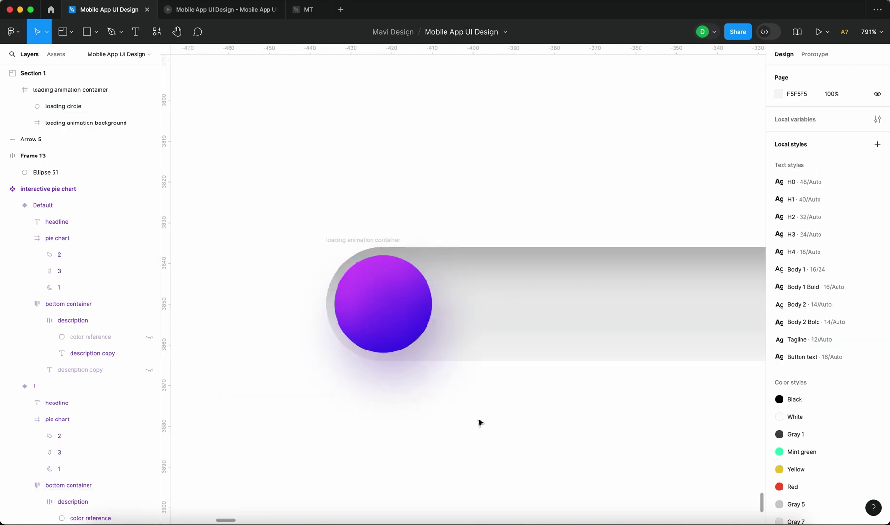
pyautogui.click(422, 320)
pyautogui.scroll(-3, 314, 299)
# Set the loading animation container's corner radius to 15
pyautogui.scroll(4, 314, 299)
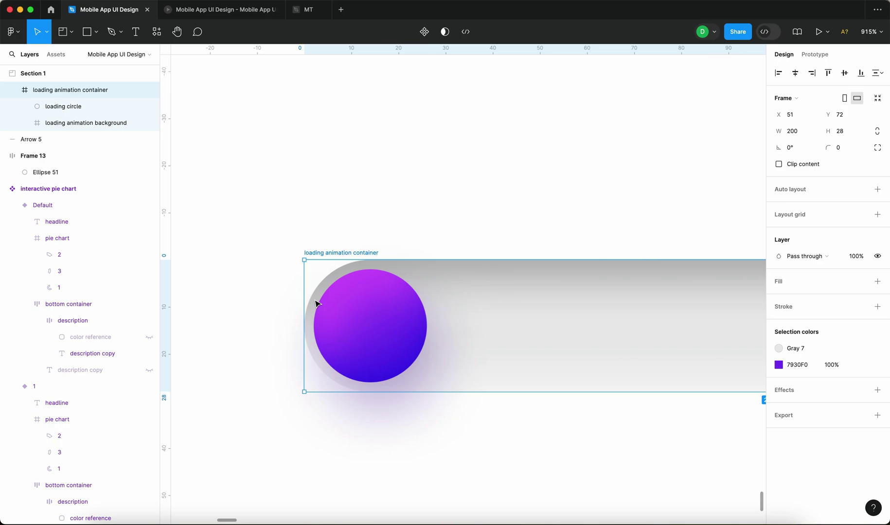
pyautogui.click(839, 147)
pyautogui.write('15')
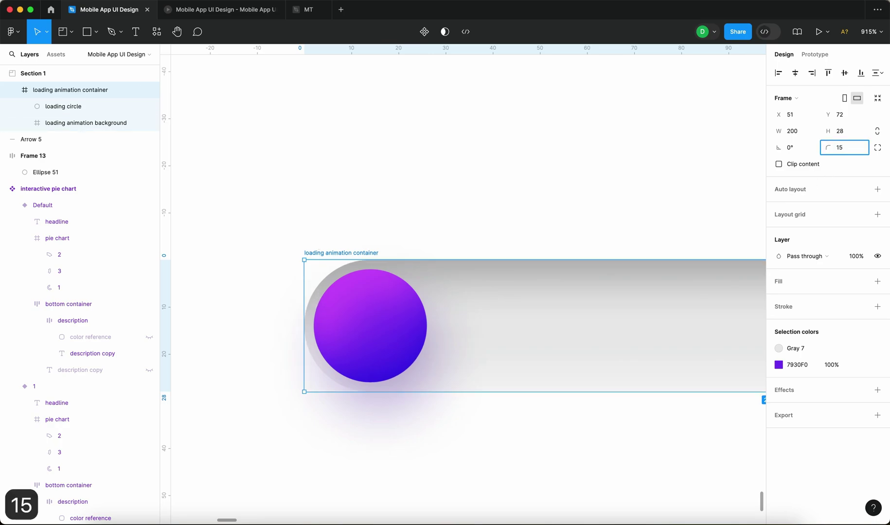
pyautogui.press('Return')
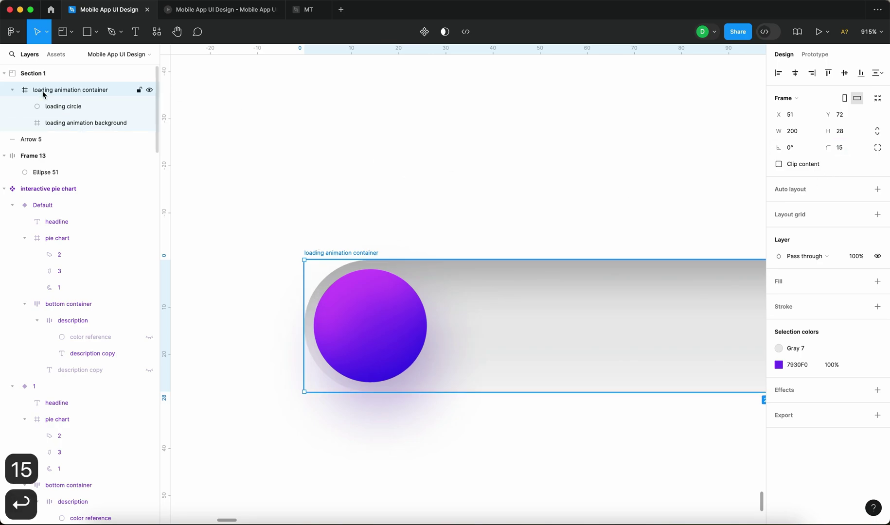
# Slide the purple ball right inside the container to X 47
pyautogui.click(700, 234)
pyautogui.scroll(-2, 561, 226)
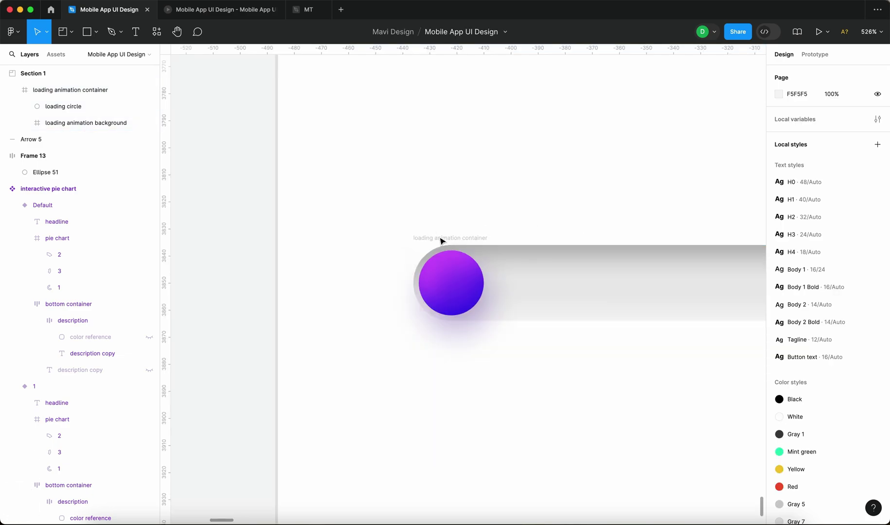
pyautogui.click(442, 239)
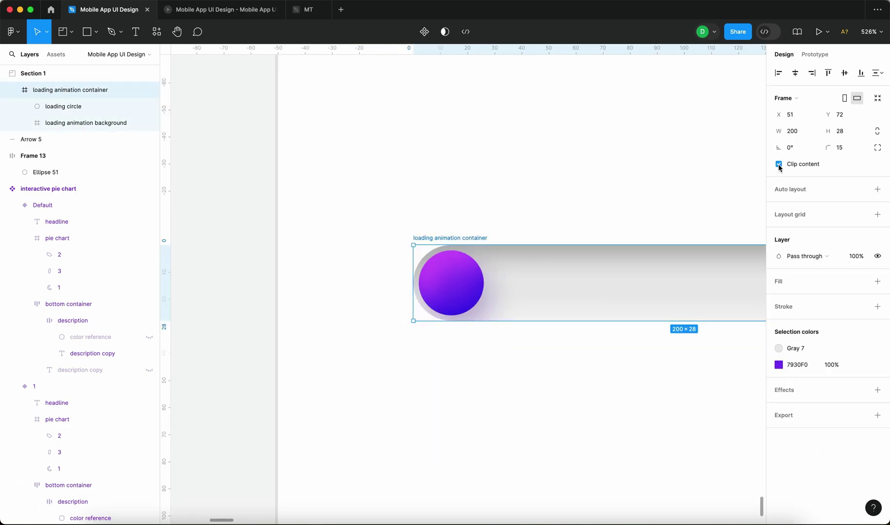
pyautogui.click(562, 195)
pyautogui.moveTo(463, 280); pyautogui.dragTo(570, 266)
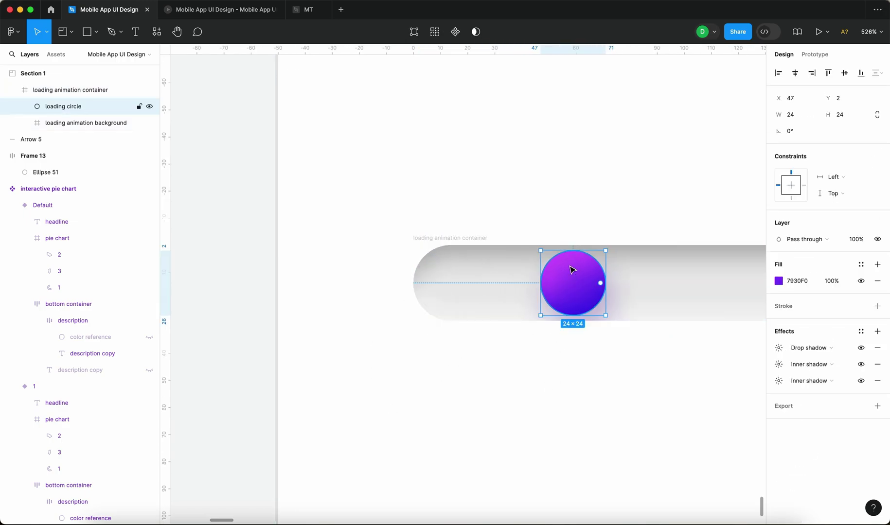
pyautogui.press('super+y')
pyautogui.press('super+y')
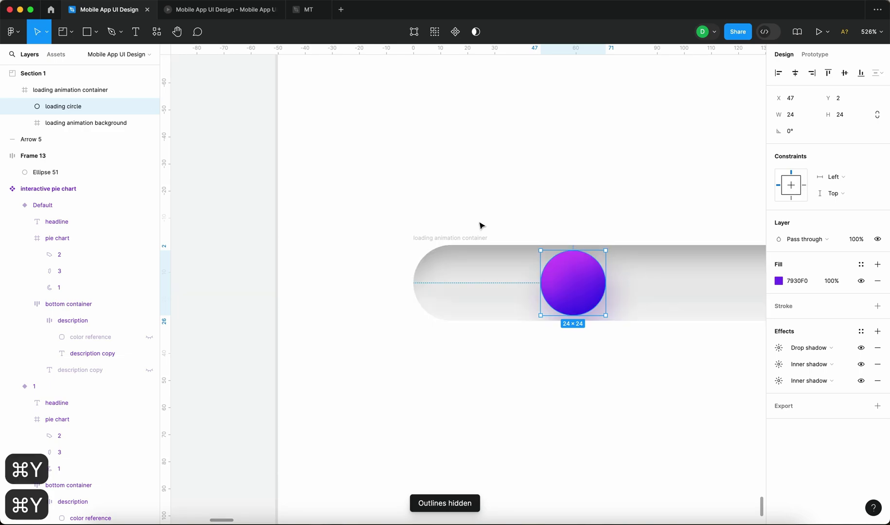
pyautogui.press('super+z')
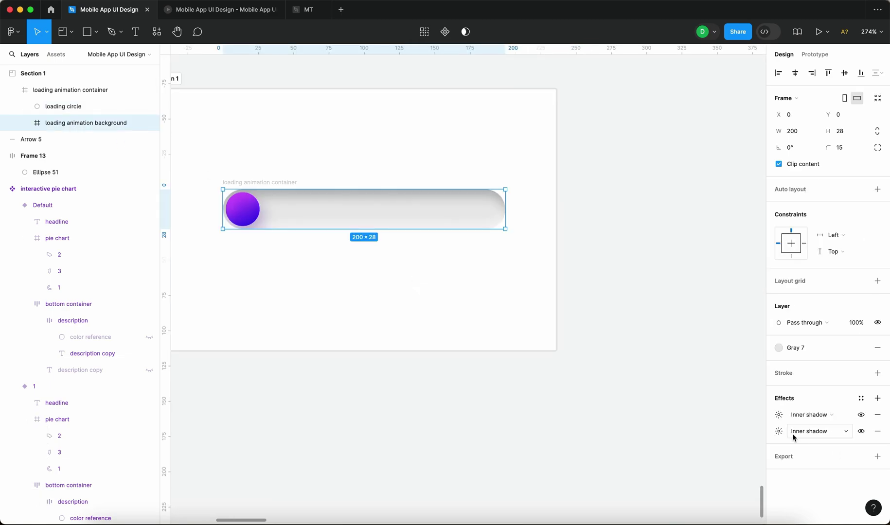
# Raise the background's dark inner shadow blur to 15
pyautogui.click(779, 431)
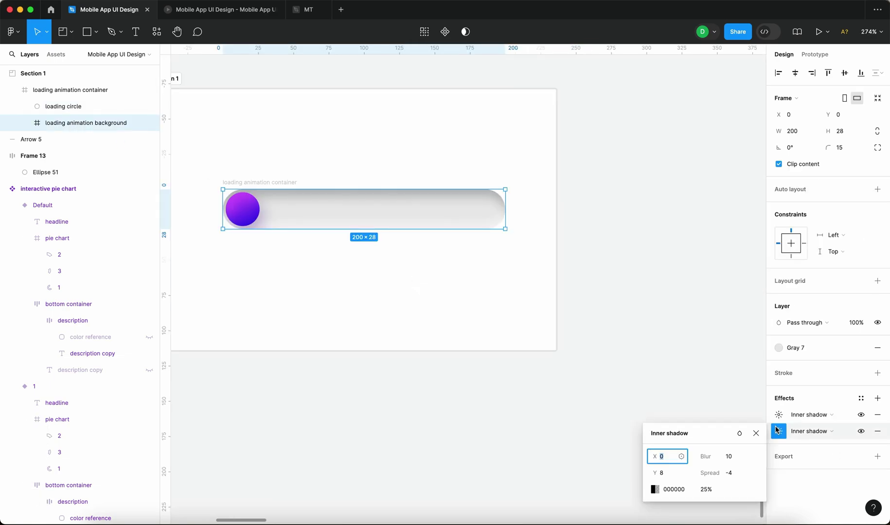
pyautogui.click(736, 457)
pyautogui.hotkey('shift', 'Up')
pyautogui.hotkey('shift', 'Down')
pyautogui.press('Up')
pyautogui.press('Up')
pyautogui.press('Up')
pyautogui.press('Up')
pyautogui.press('Up')
pyautogui.press('Up')
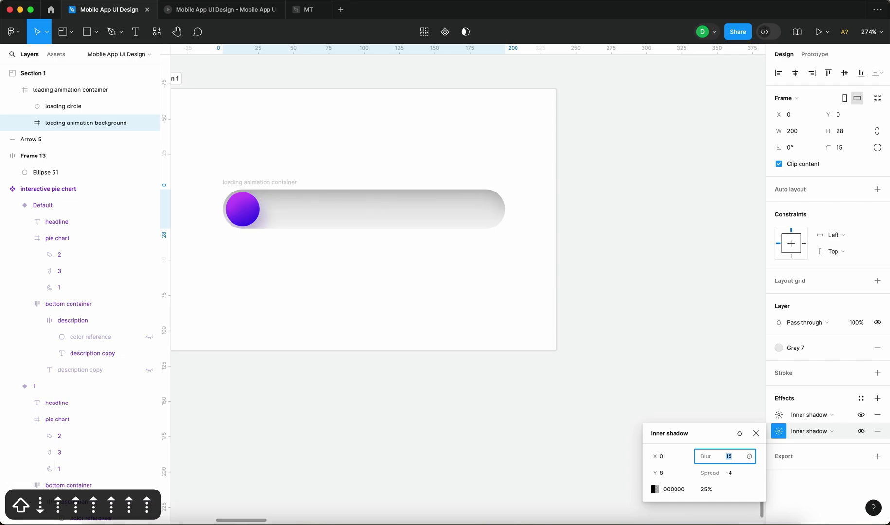
pyautogui.press('Down')
pyautogui.press('Down')
# Set the white inner shadow's blur to 15 and its opacity to 61%
pyautogui.click(778, 415)
pyautogui.press('Tab')
pyautogui.press('Up')
pyautogui.press('Up')
pyautogui.press('Up')
pyautogui.press('Up')
pyautogui.press('Up')
pyautogui.click(705, 473)
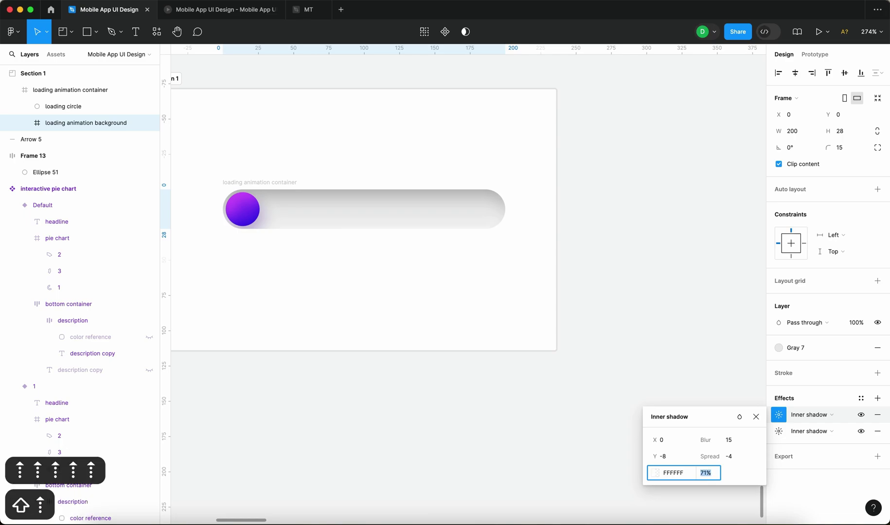
pyautogui.hotkey('shift', 'Up')
pyautogui.hotkey('shift', 'Up')
pyautogui.hotkey('shift', 'Down')
pyautogui.hotkey('shift', 'Down')
pyautogui.hotkey('shift', 'Up')
pyautogui.press('Return')
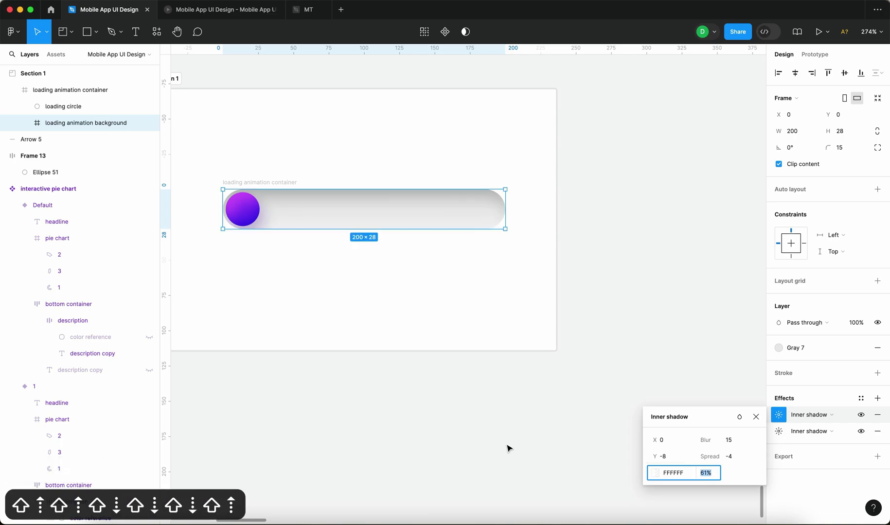
pyautogui.click(506, 445)
pyautogui.hscroll(-10, 506, 443)
pyautogui.click(554, 320)
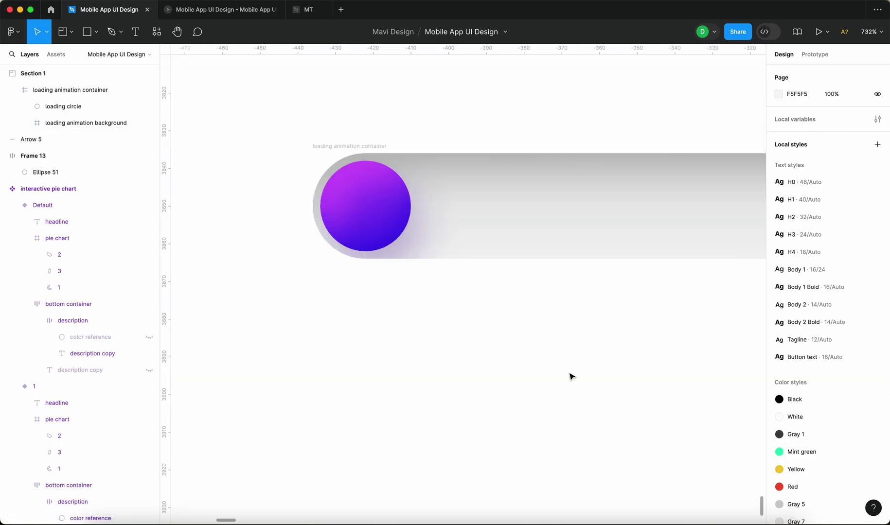
# Add a white FFFFFF fill to the loading circle and make it a radial gradient
pyautogui.click(377, 219)
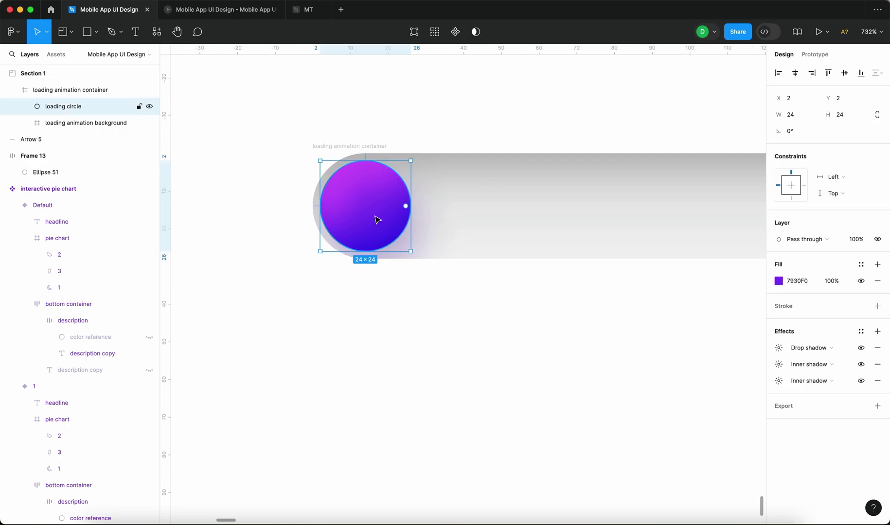
pyautogui.click(877, 264)
pyautogui.click(809, 282)
pyautogui.write('f')
pyautogui.press('Return')
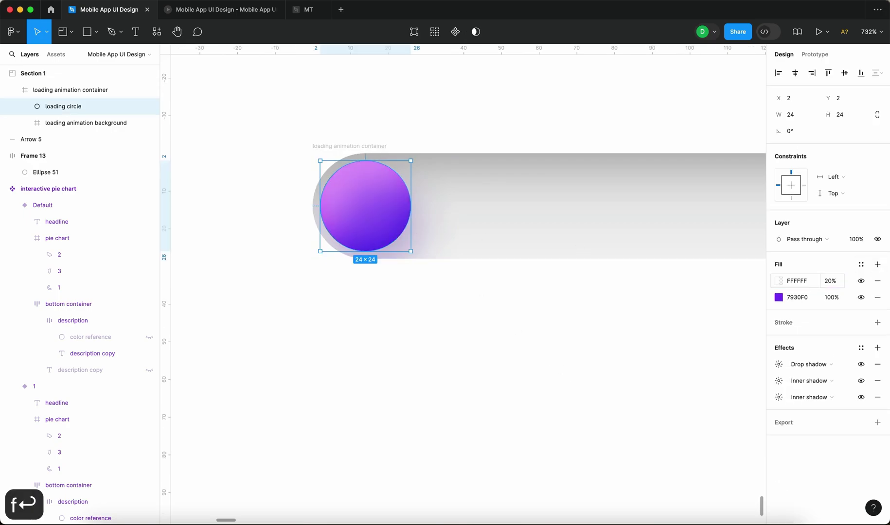
pyautogui.click(779, 281)
pyautogui.click(668, 248)
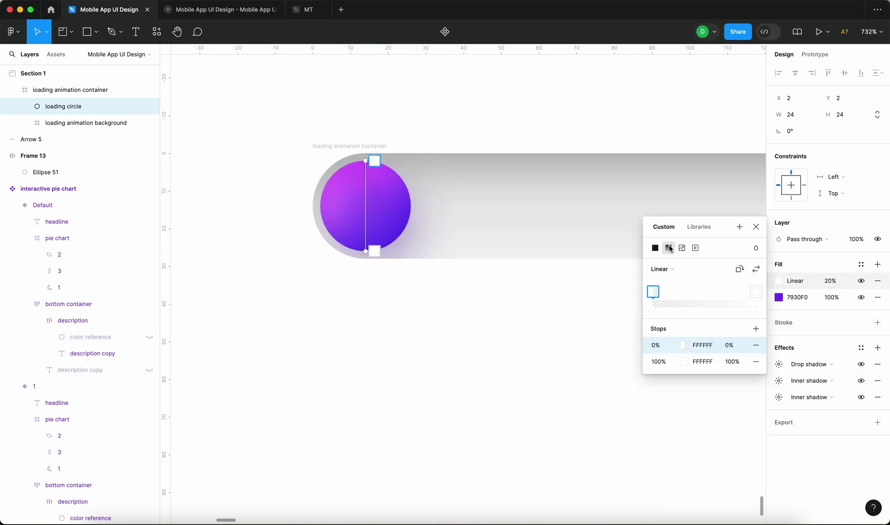
pyautogui.click(668, 268)
pyautogui.click(667, 281)
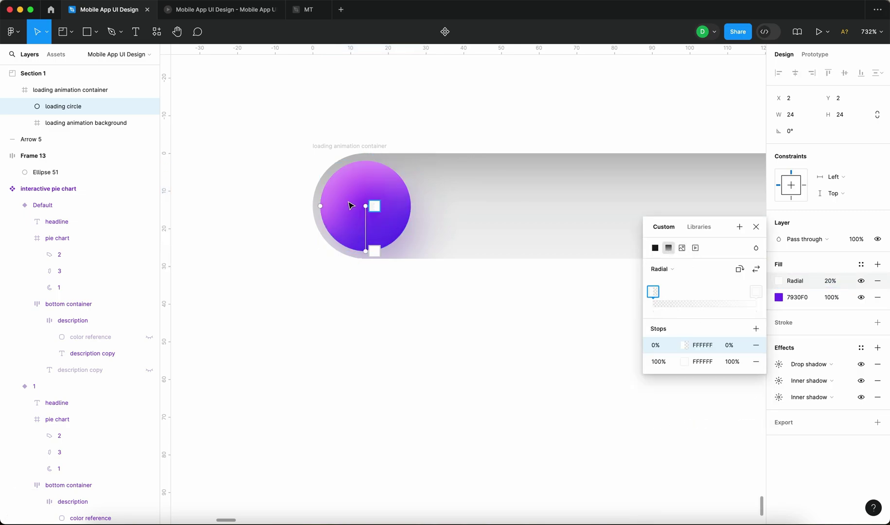
# Flip the radial gradient, blend it with Overlay, and move the highlight up-left
pyautogui.scroll(5, 350, 205)
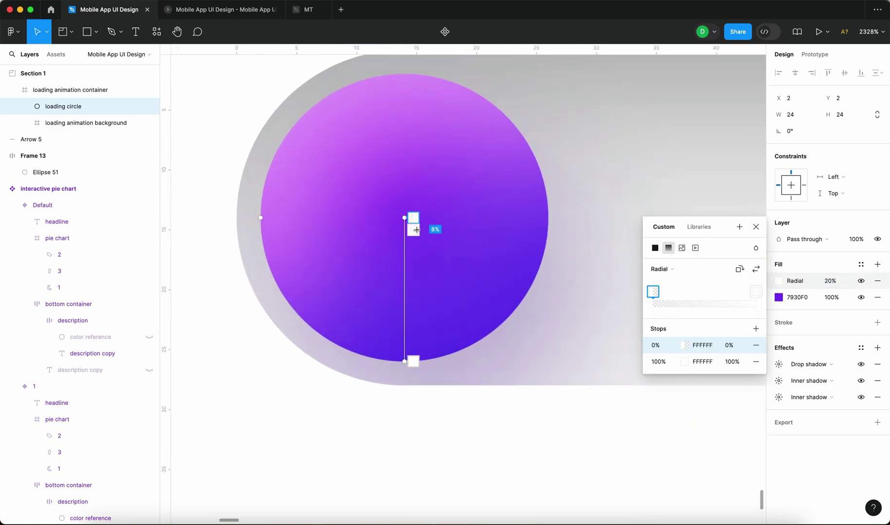
pyautogui.click(411, 362)
pyautogui.click(756, 270)
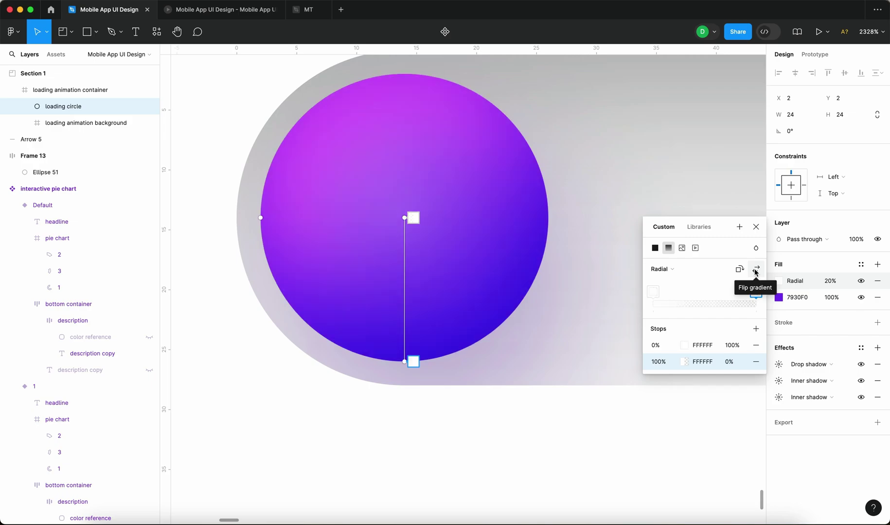
pyautogui.click(756, 248)
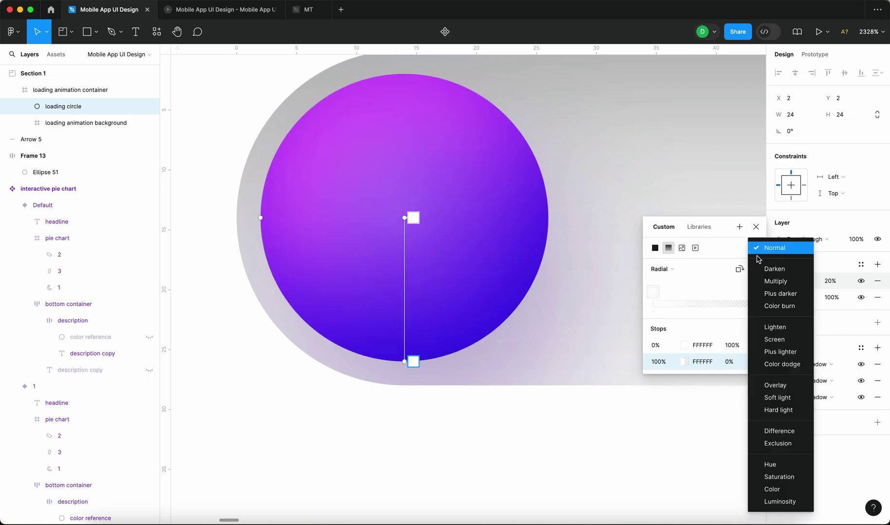
pyautogui.click(778, 386)
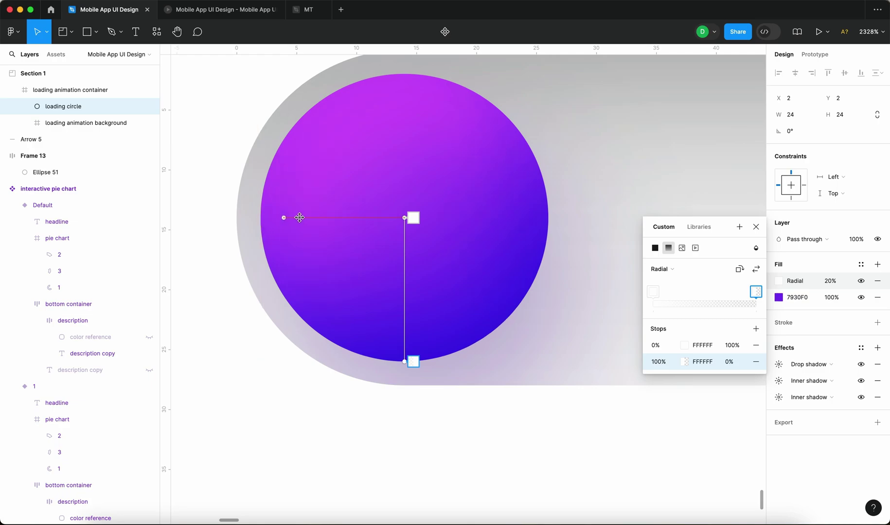
pyautogui.moveTo(404, 364); pyautogui.dragTo(404, 342)
pyautogui.moveTo(404, 217); pyautogui.dragTo(380, 175)
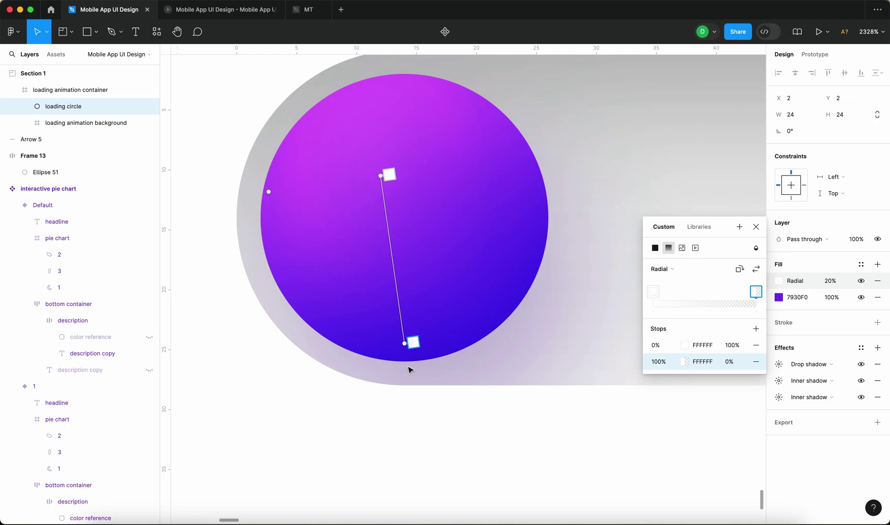
pyautogui.moveTo(406, 346); pyautogui.dragTo(289, 266)
# Raise the gradient fill's opacity to 100% and widen the highlight toward the upper left
pyautogui.click(831, 281)
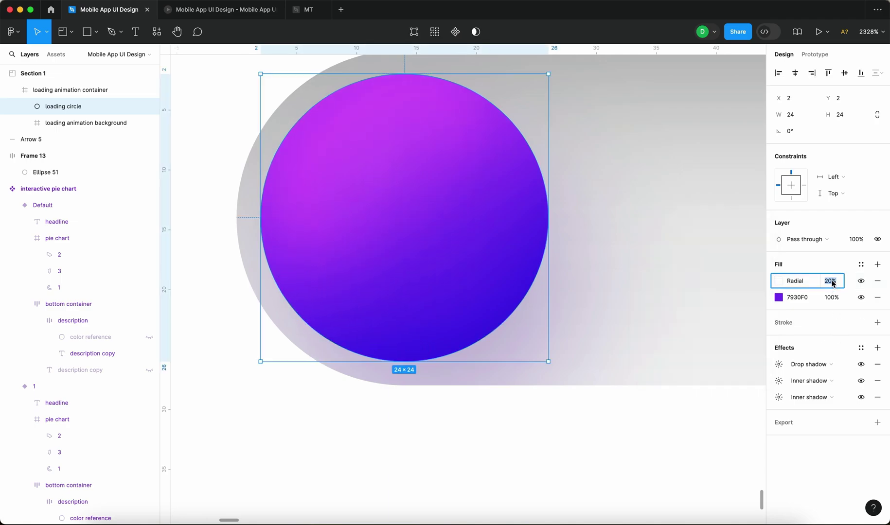
pyautogui.hotkey('shift', 'Up')
pyautogui.hotkey('shift', 'Up')
pyautogui.hotkey('shift', 'Up')
pyautogui.hotkey('shift', 'Up')
pyautogui.hotkey('shift', 'Up')
pyautogui.hotkey('shift', 'Up')
pyautogui.hotkey('shift', 'Up')
pyautogui.hotkey('shift', 'Up')
pyautogui.hotkey('shift', 'Up')
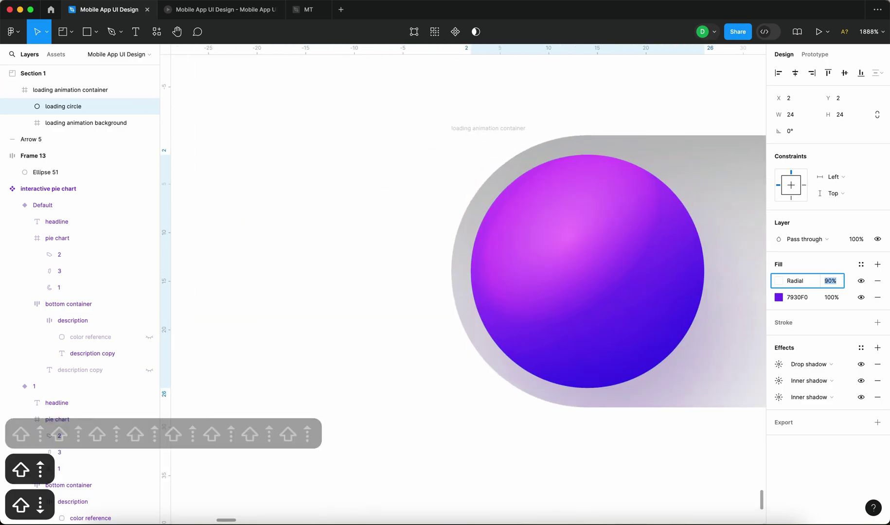
pyautogui.hotkey('shift', 'Up')
pyautogui.press('Return')
pyautogui.click(778, 281)
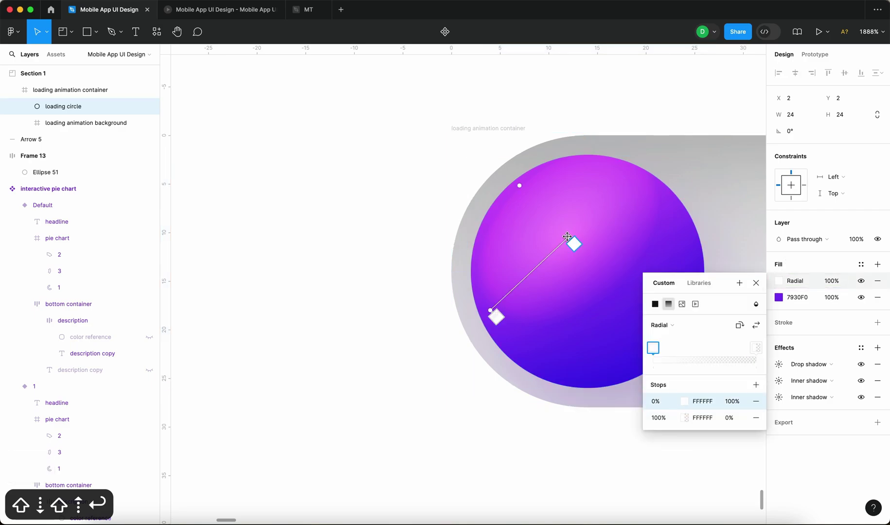
pyautogui.moveTo(568, 236); pyautogui.dragTo(558, 237)
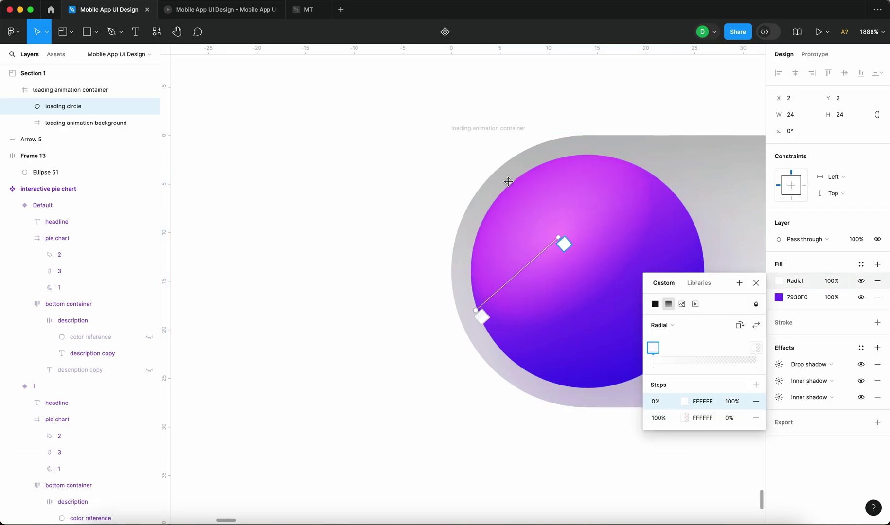
pyautogui.moveTo(509, 181); pyautogui.dragTo(490, 173)
# Close the gradient settings and reselect the loading circle
pyautogui.click(755, 284)
pyautogui.click(393, 271)
pyautogui.scroll(-10, 393, 270)
pyautogui.scroll(2, 388, 310)
pyautogui.hscroll(3, 474, 316)
pyautogui.click(344, 284)
pyautogui.scroll(5, 294, 273)
pyautogui.click(342, 243)
pyautogui.click(430, 366)
pyautogui.click(344, 234)
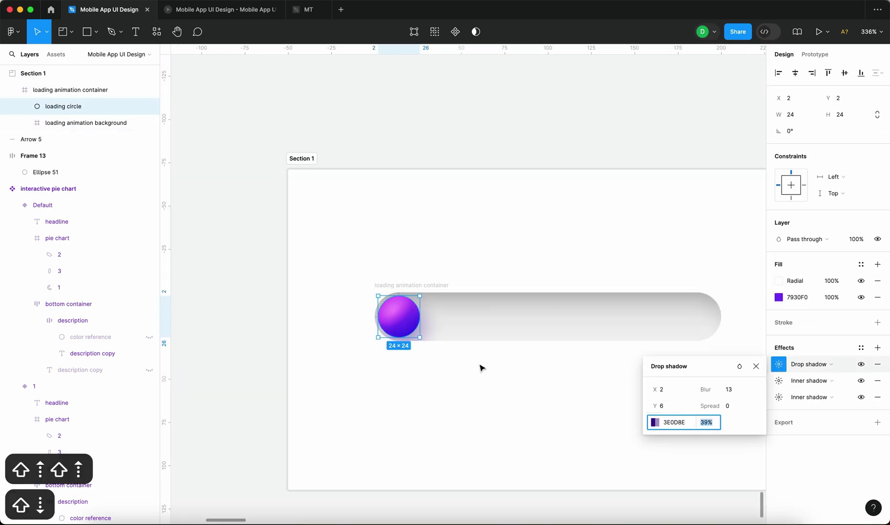
pyautogui.scroll(5, 421, 347)
# Set the drop shadow to 59% opacity, blur 17 and X offset 0
pyautogui.hotkey('shift', 'Up')
pyautogui.hotkey('shift', 'Up')
pyautogui.hotkey('shift', 'Up')
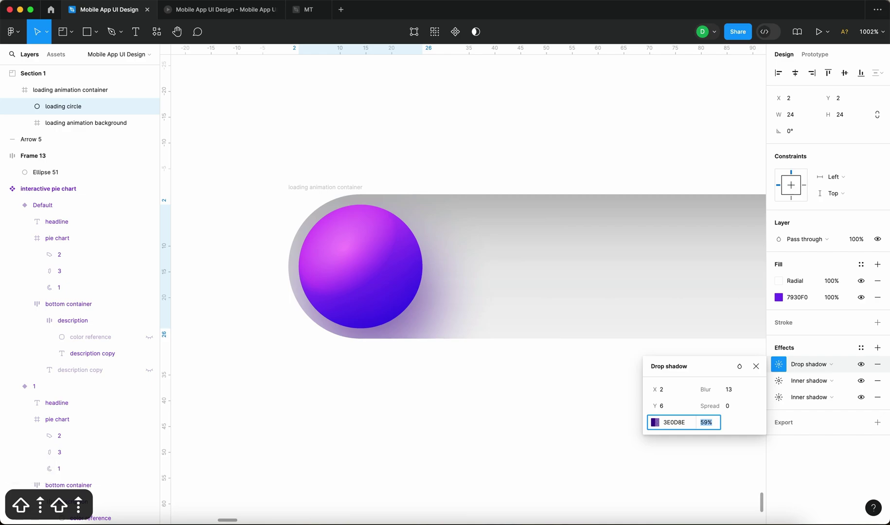
pyautogui.hotkey('shift', 'Down')
pyautogui.click(725, 390)
pyautogui.hotkey('shift', 'Up')
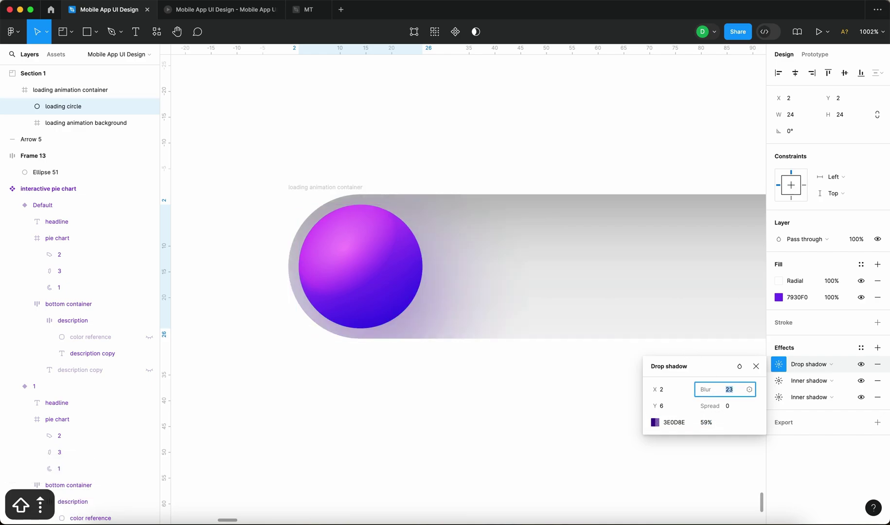
pyautogui.hotkey('shift', 'Down')
pyautogui.press('Up')
pyautogui.press('Up')
pyautogui.press('Up')
pyautogui.press('Up')
pyautogui.click(674, 391)
pyautogui.press('Up')
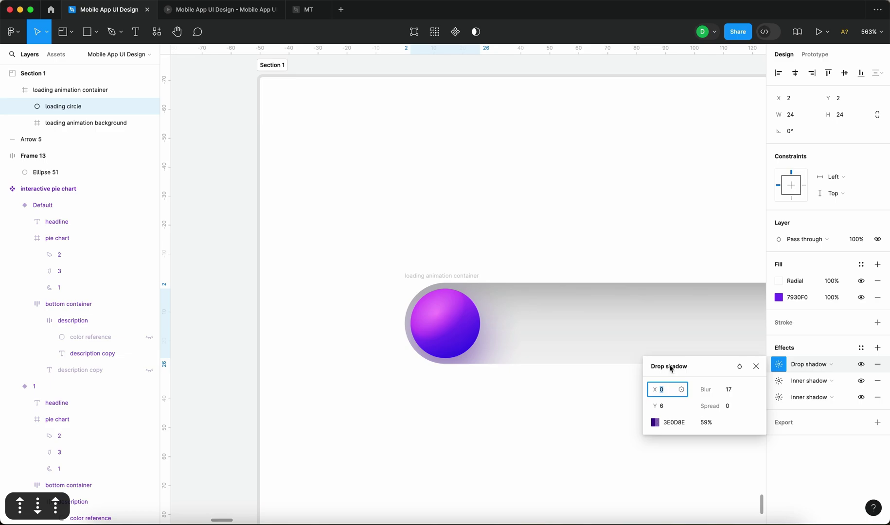
pyautogui.press('Return')
# Move the loading animation container higher in Section 1, make it a component, and add a second variant
pyautogui.click(549, 405)
pyautogui.scroll(-5, 463, 433)
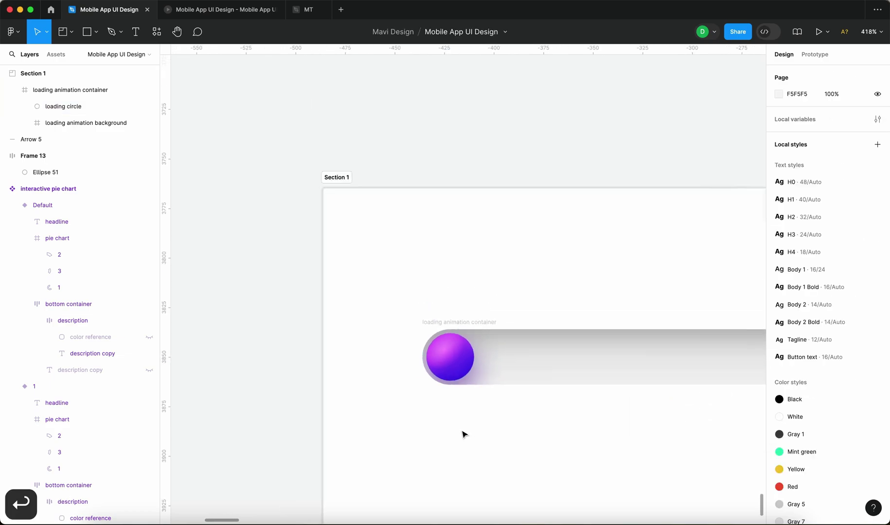
pyautogui.hscroll(2, 439, 433)
pyautogui.scroll(5, 391, 395)
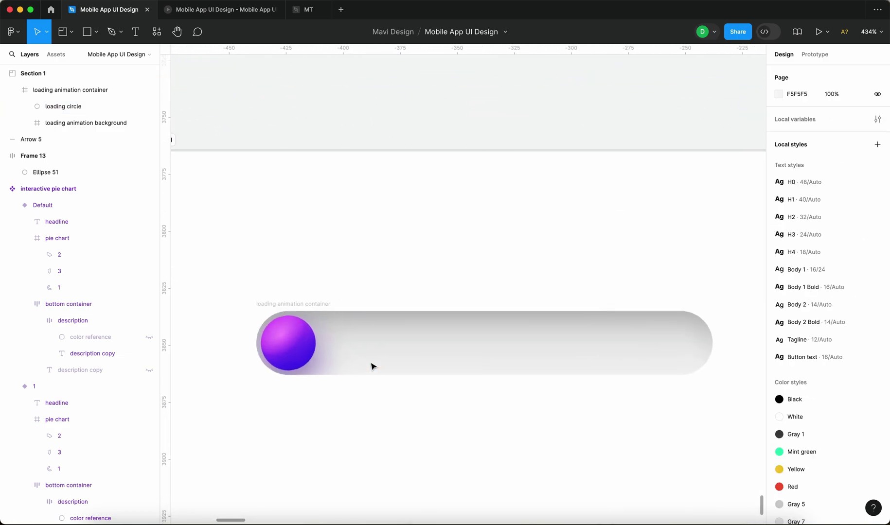
pyautogui.click(307, 303)
pyautogui.moveTo(308, 303); pyautogui.dragTo(306, 261)
pyautogui.scroll(-3, 311, 260)
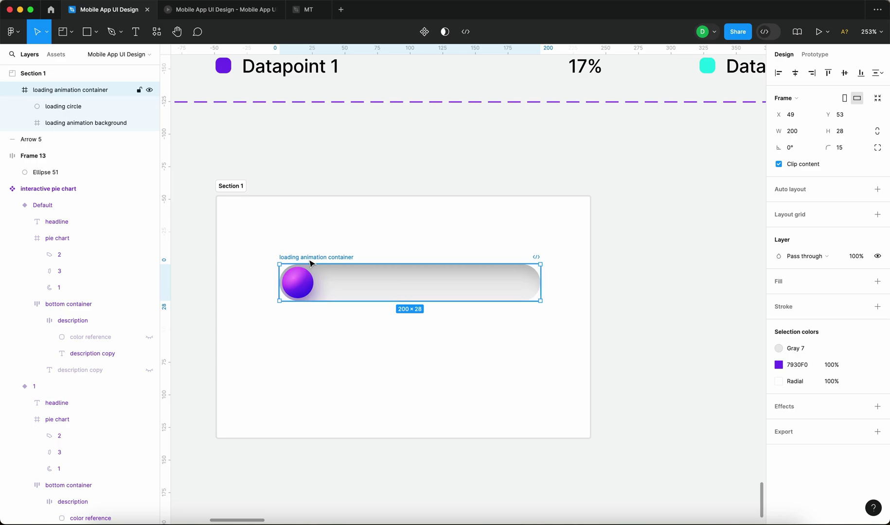
pyautogui.scroll(5, 308, 250)
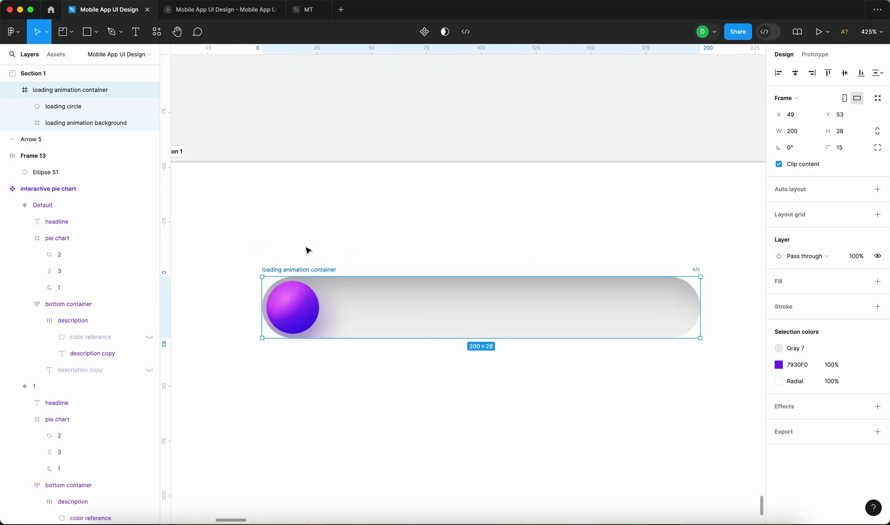
pyautogui.click(424, 33)
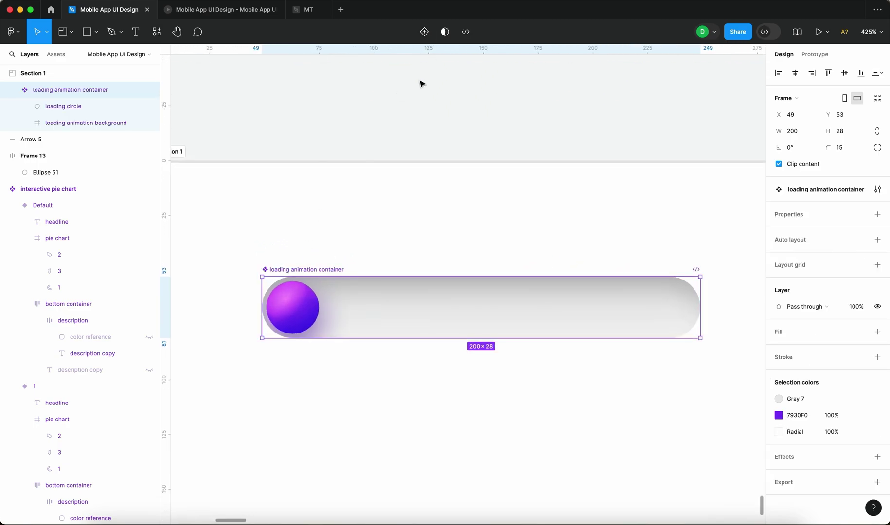
pyautogui.click(426, 33)
# Rename the variant property to 'state' with values 'start' and 'end'
pyautogui.scroll(-4, 401, 251)
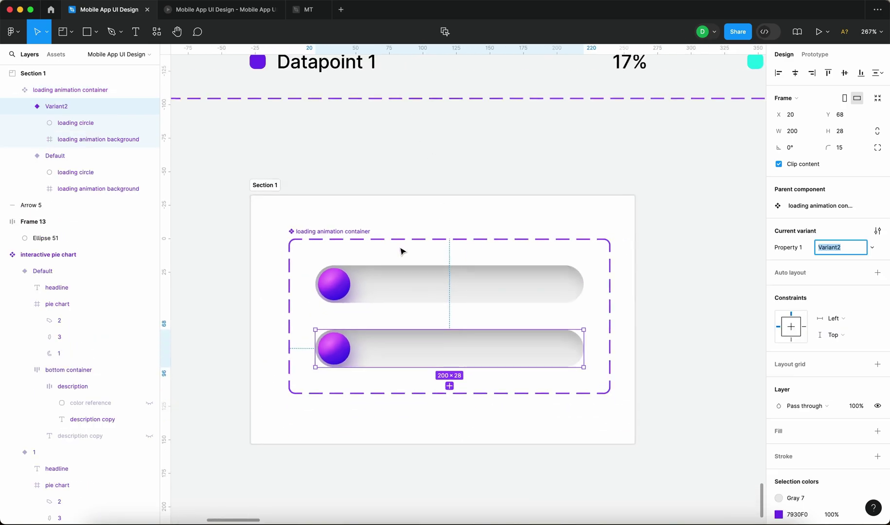
pyautogui.click(411, 239)
pyautogui.click(861, 231)
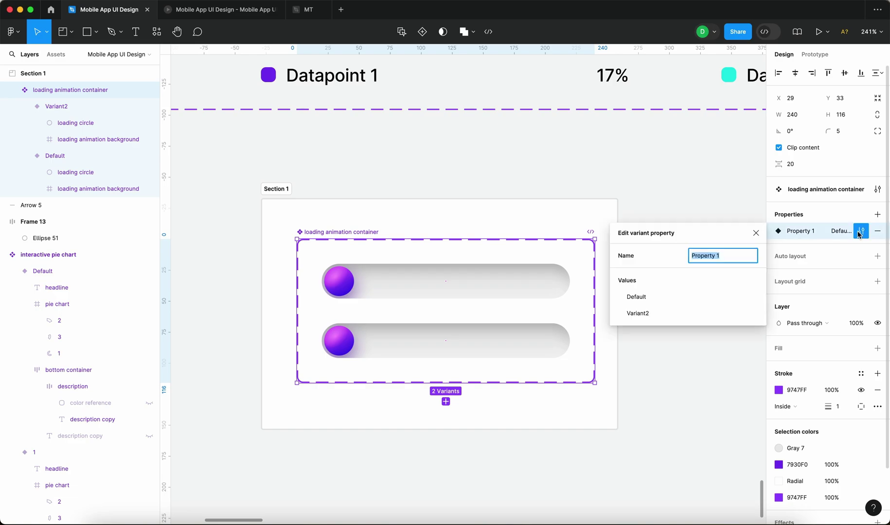
pyautogui.write('state')
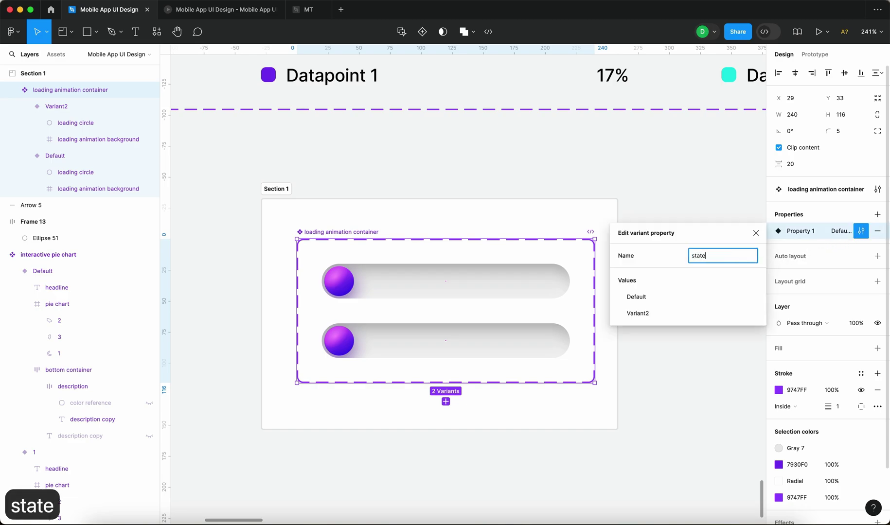
pyautogui.press('Return')
pyautogui.doubleClick(637, 297)
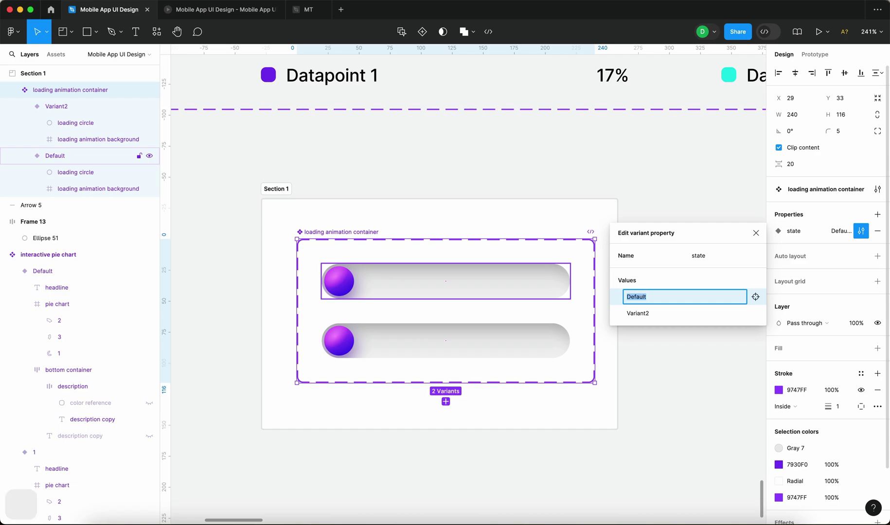
pyautogui.write('start')
pyautogui.doubleClick(631, 314)
pyautogui.write('end')
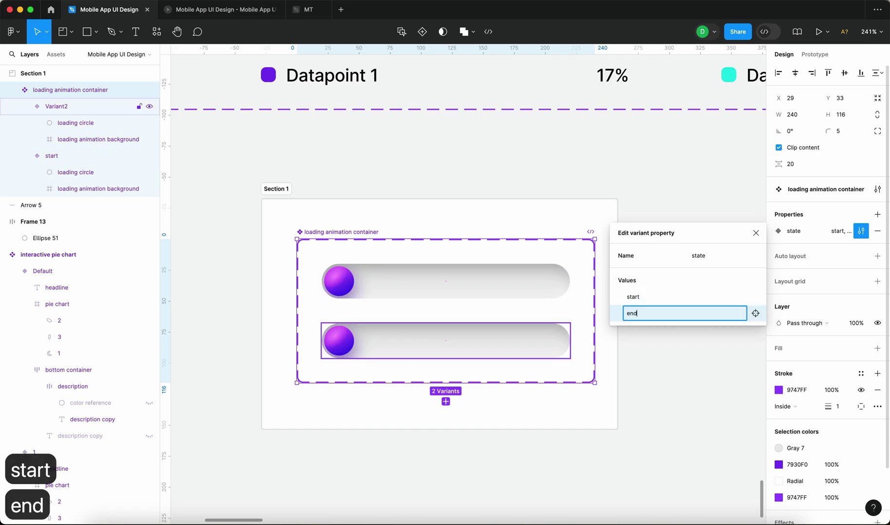
pyautogui.press('Return')
pyautogui.click(340, 345)
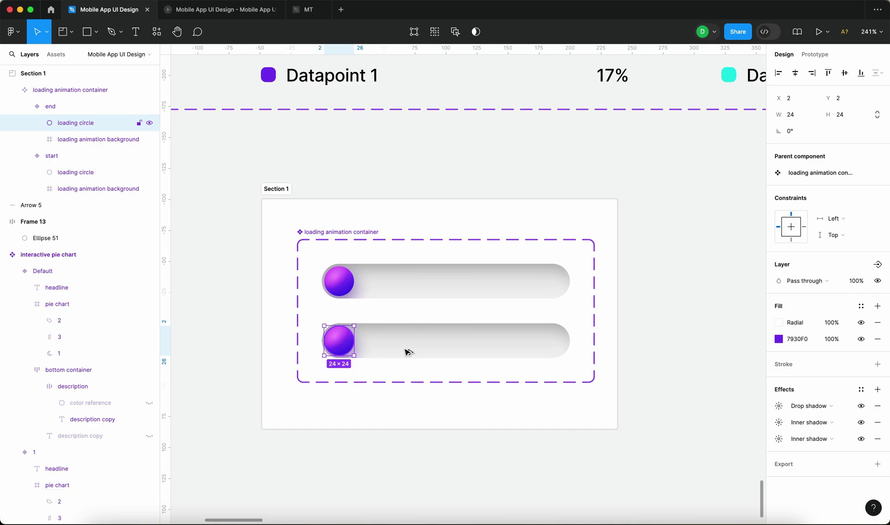
# Align the end variant's circle to the bar's right end, then nudge it left to X 174
pyautogui.press('alt')
pyautogui.hotkey('alt', 'd')
pyautogui.scroll(5, 541, 352)
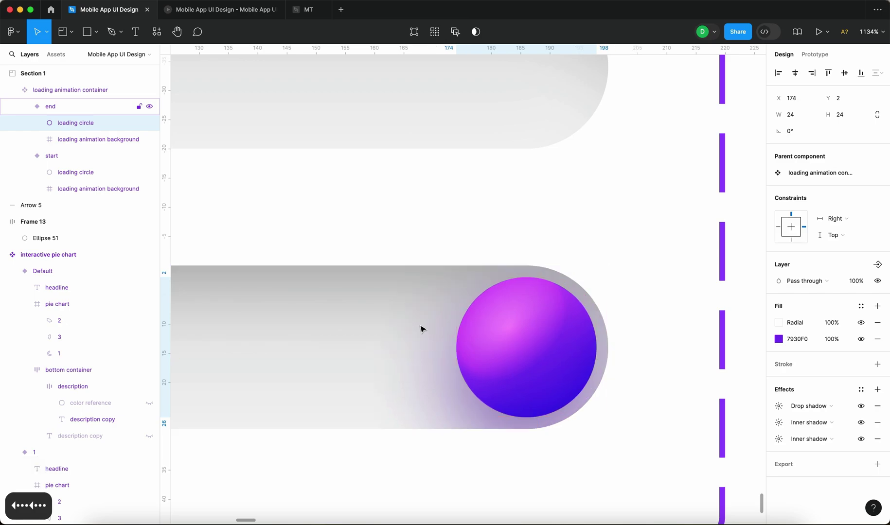
pyautogui.press('Left')
pyautogui.press('Left')
pyautogui.click(467, 457)
pyautogui.scroll(-4, 516, 425)
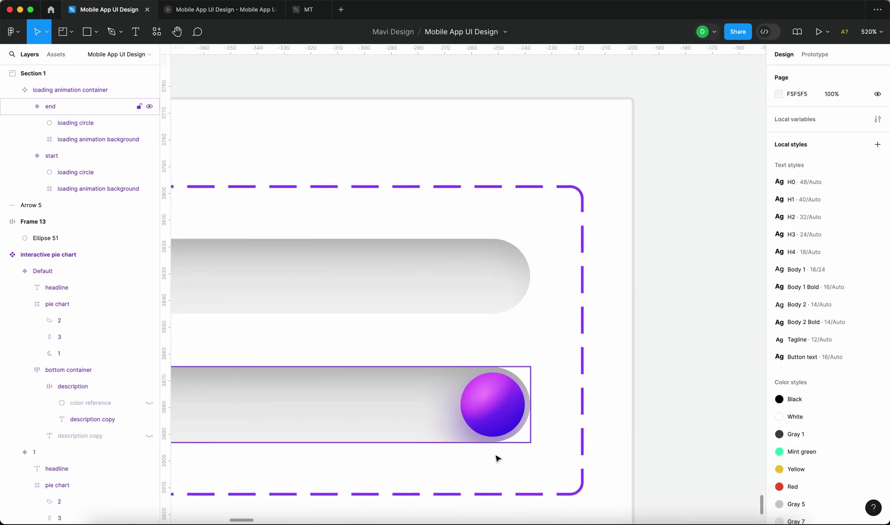
pyautogui.scroll(-3, 497, 458)
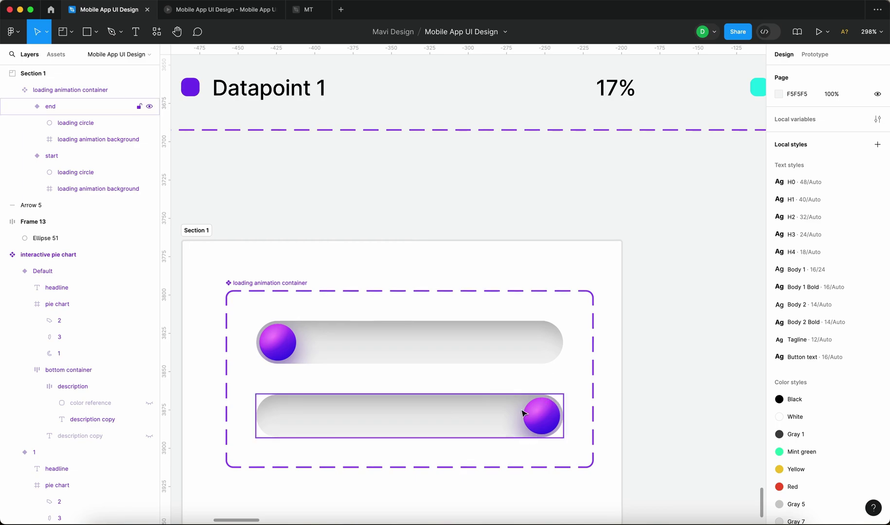
pyautogui.scroll(-1, 685, 395)
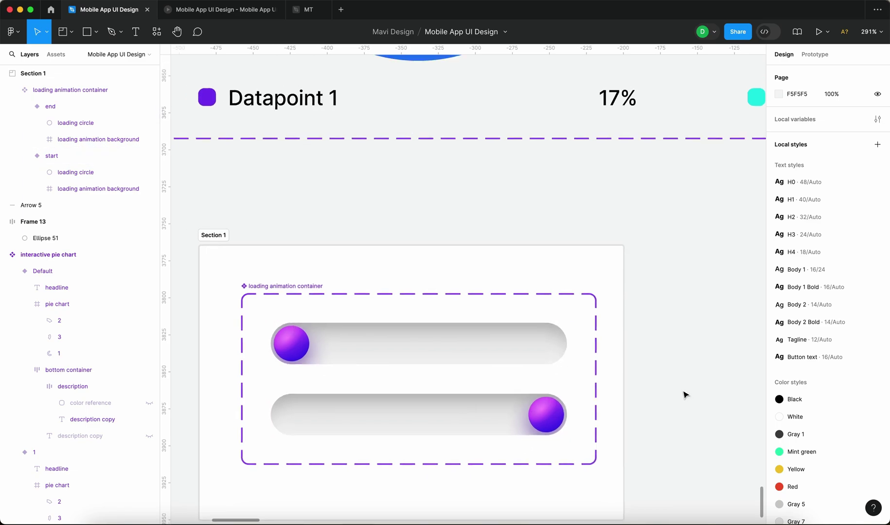
pyautogui.click(433, 358)
# Connect the start variant to the end variant with an After delay trigger
pyautogui.scroll(2, 431, 358)
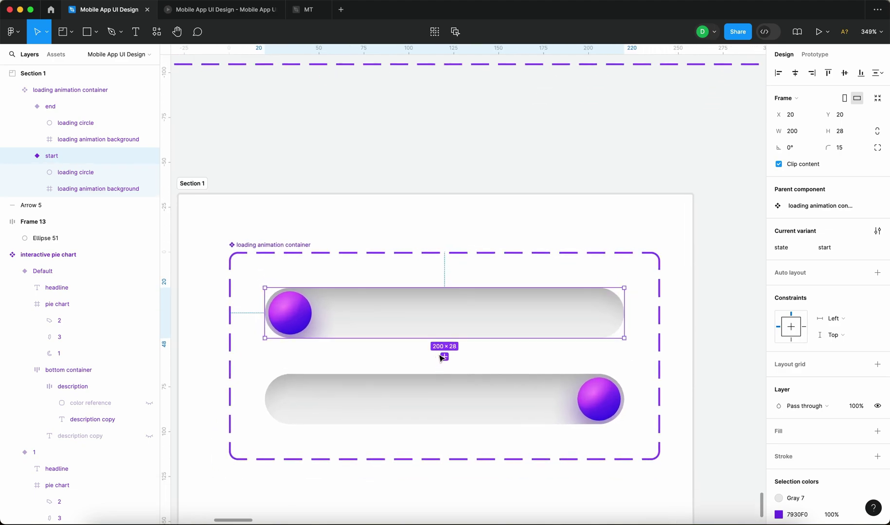
pyautogui.click(814, 55)
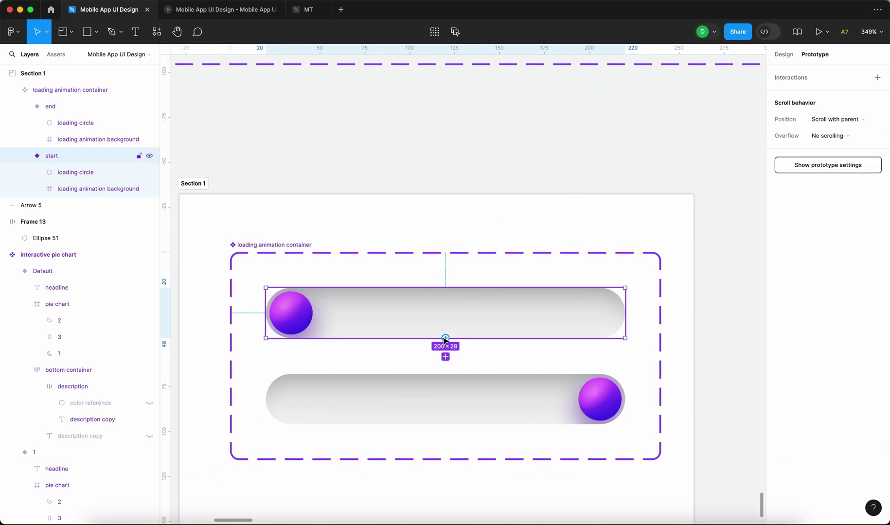
pyautogui.moveTo(445, 339); pyautogui.dragTo(502, 382)
pyautogui.scroll(-3, 462, 379)
pyautogui.click(384, 314)
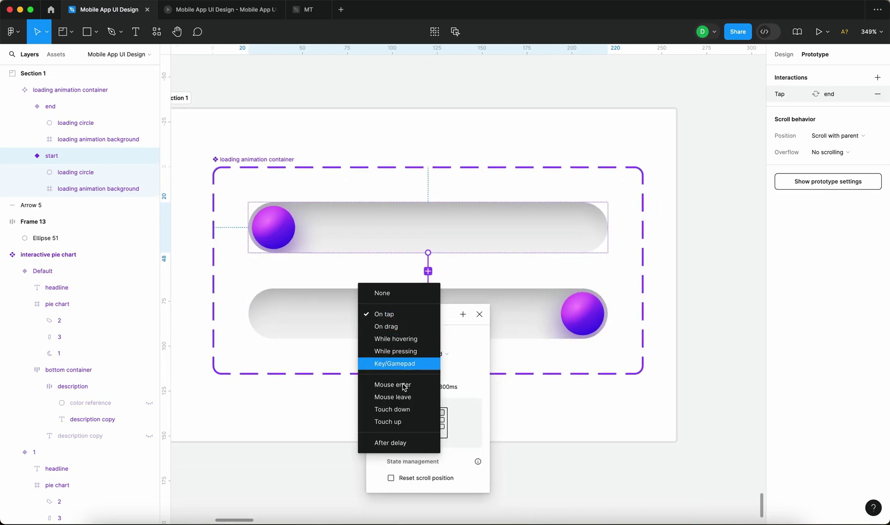
pyautogui.click(405, 443)
# Set the delay to 400ms, duration to 1500ms, and easing to Ease in and out
pyautogui.click(406, 335)
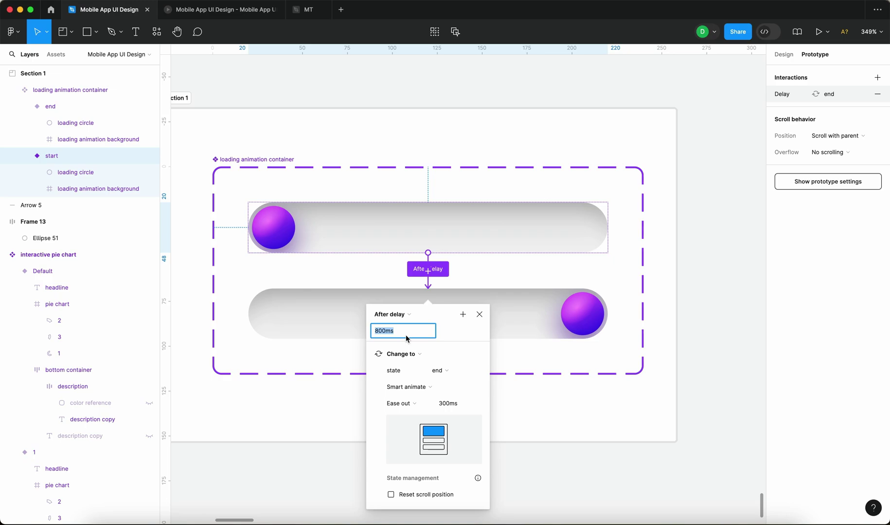
pyautogui.write('400')
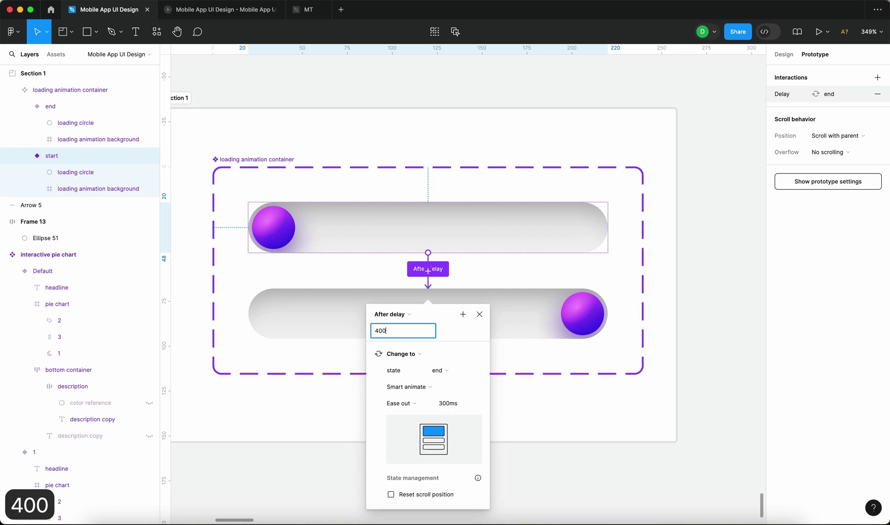
pyautogui.press('Return')
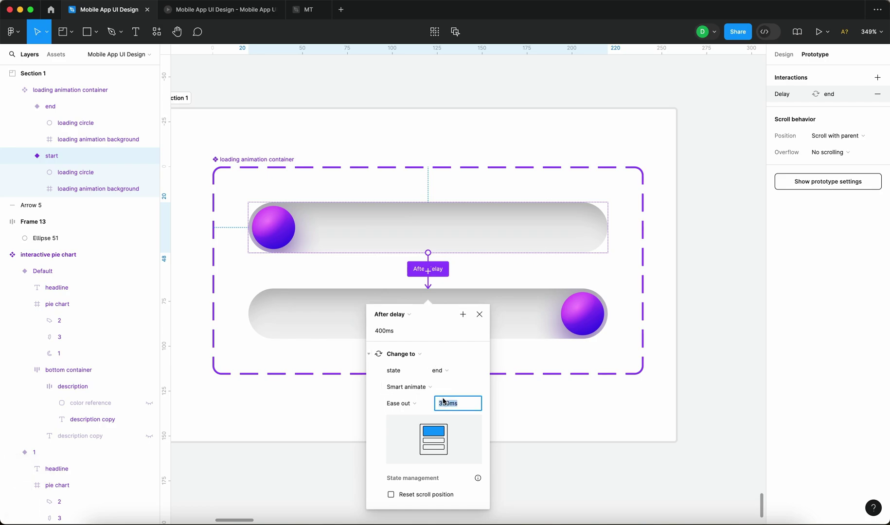
pyautogui.write('15')
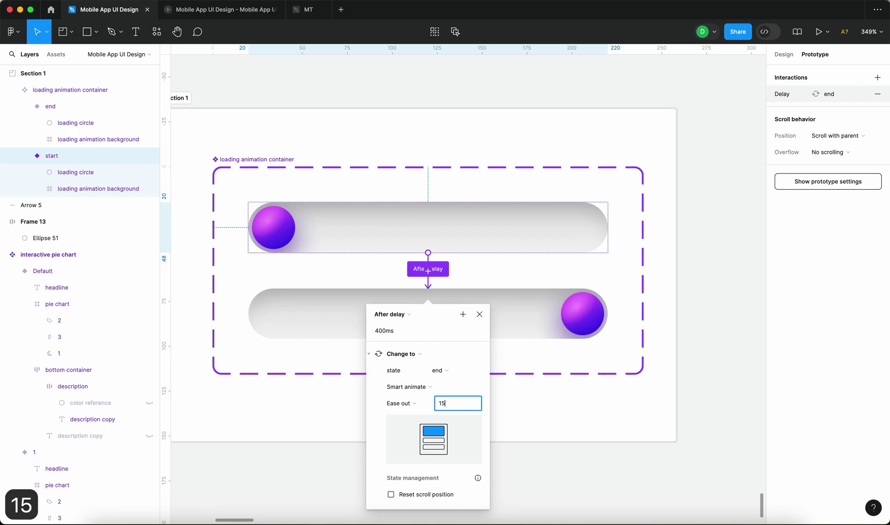
pyautogui.write('00')
pyautogui.press('Return')
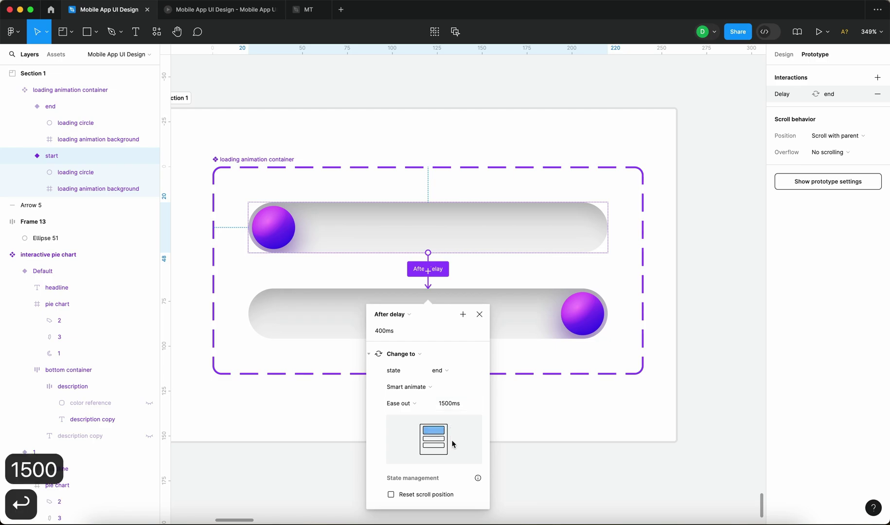
pyautogui.click(403, 403)
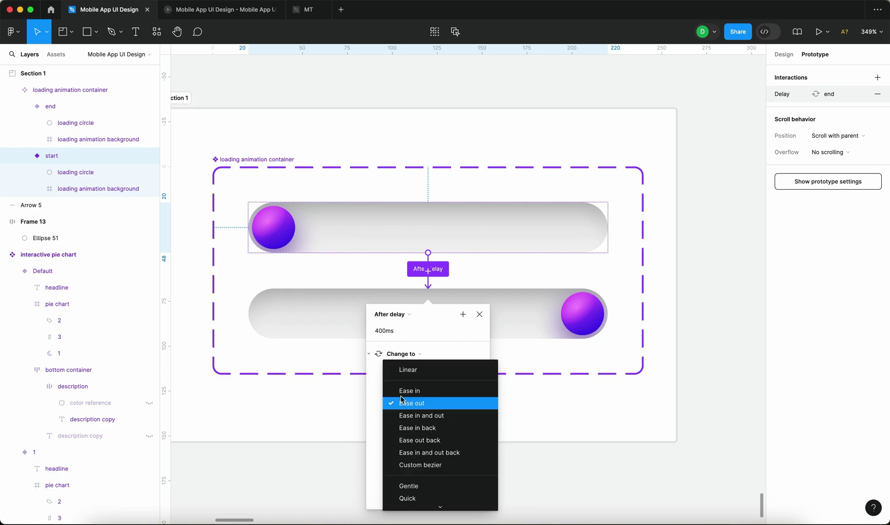
pyautogui.click(406, 415)
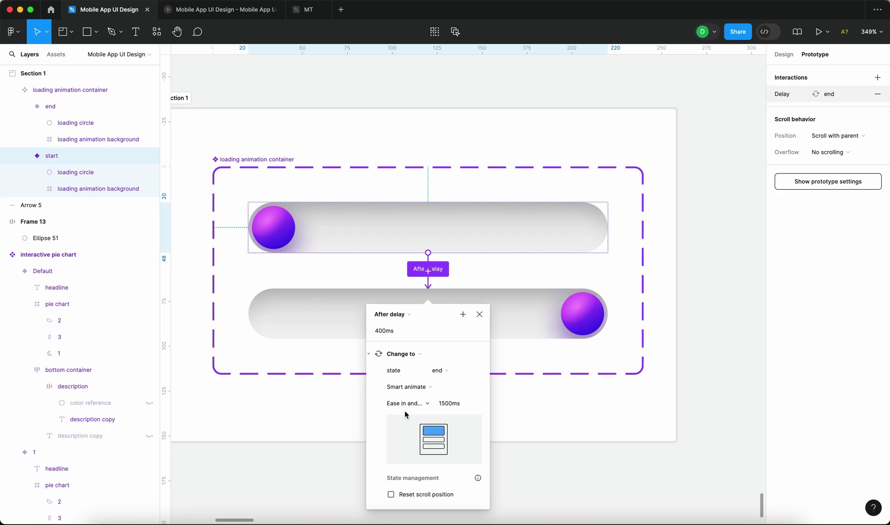
pyautogui.click(479, 314)
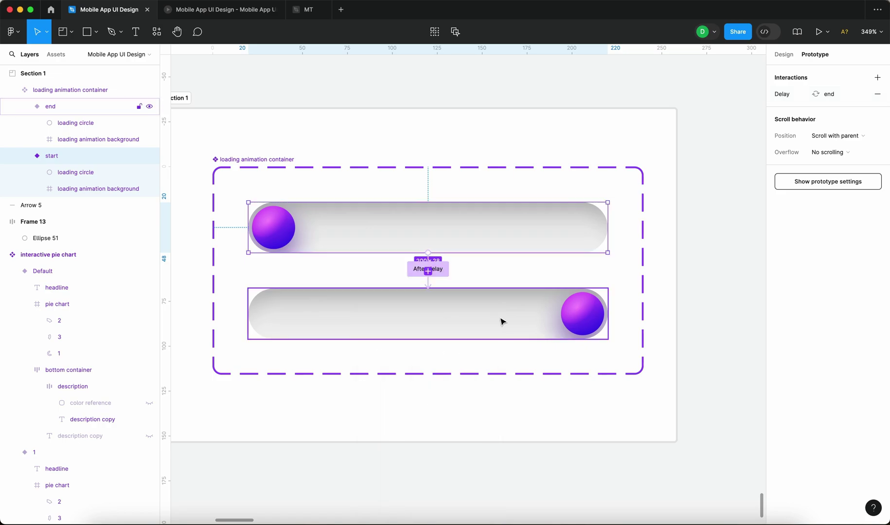
pyautogui.click(504, 320)
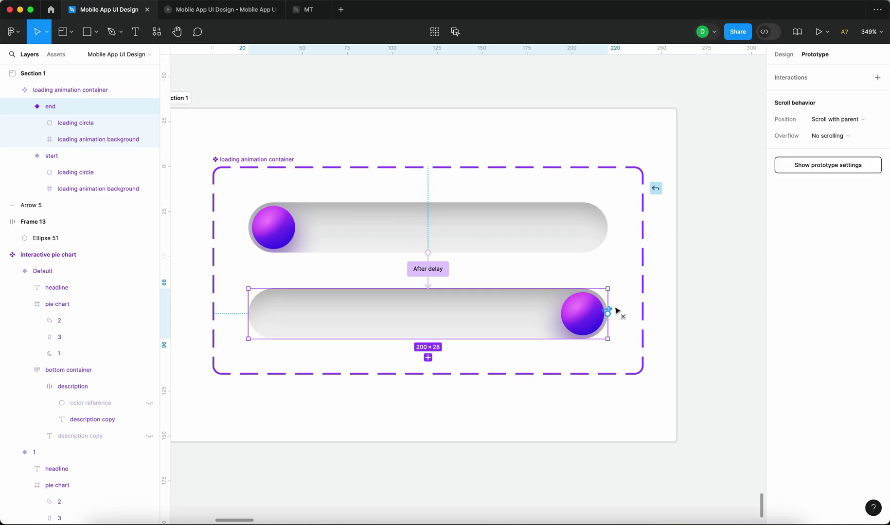
# Connect the end variant back to start with an After delay 400ms trigger and 1500ms duration
pyautogui.moveTo(630, 256); pyautogui.dragTo(549, 249)
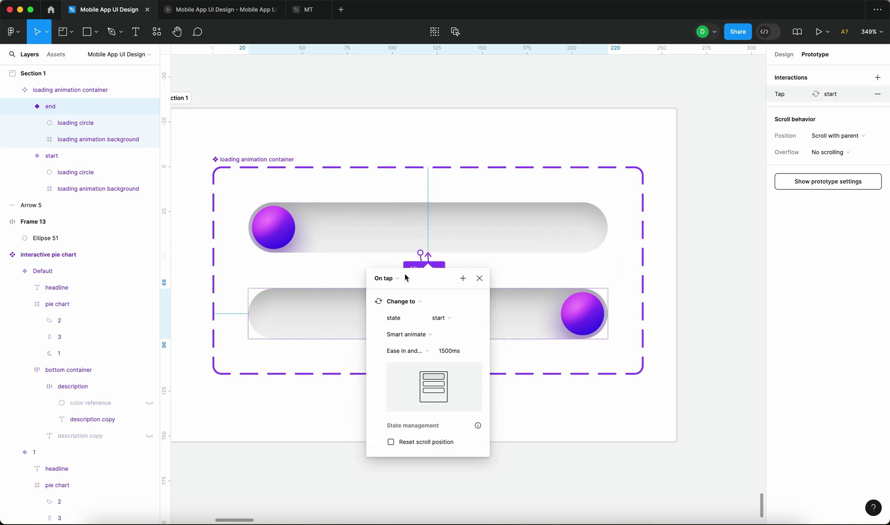
pyautogui.click(399, 279)
pyautogui.click(383, 406)
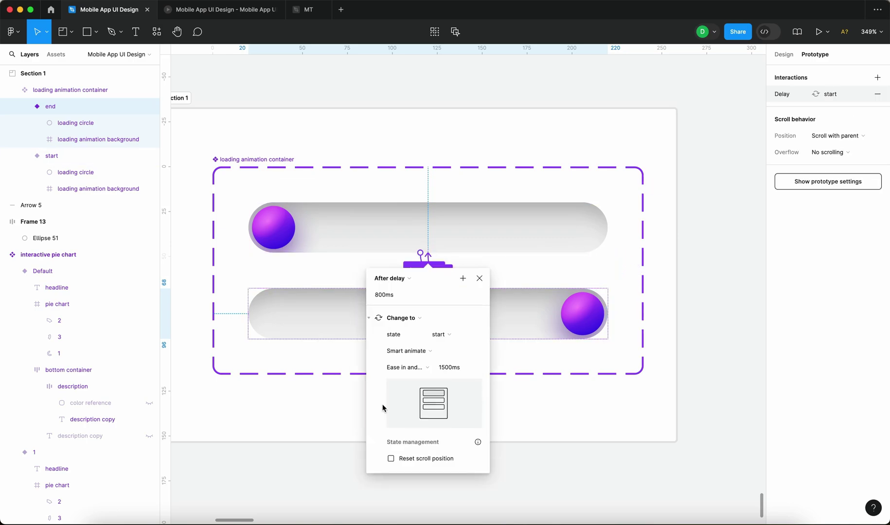
pyautogui.click(405, 301)
pyautogui.write('400')
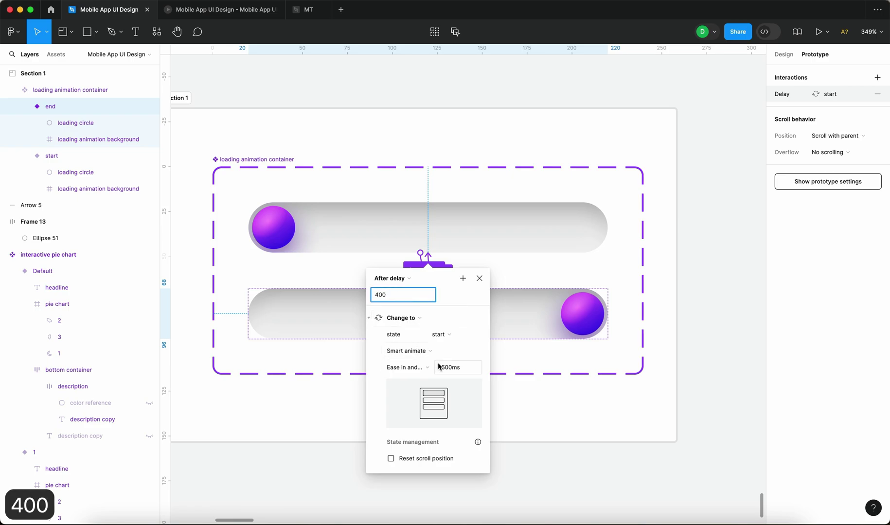
pyautogui.click(439, 367)
pyautogui.write('1500')
pyautogui.press('Return')
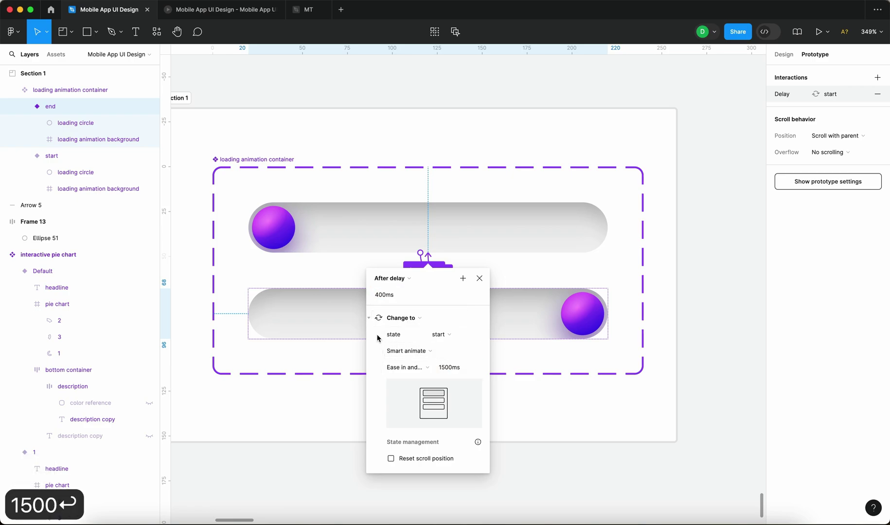
pyautogui.click(479, 282)
pyautogui.click(533, 449)
pyautogui.scroll(-5, 533, 449)
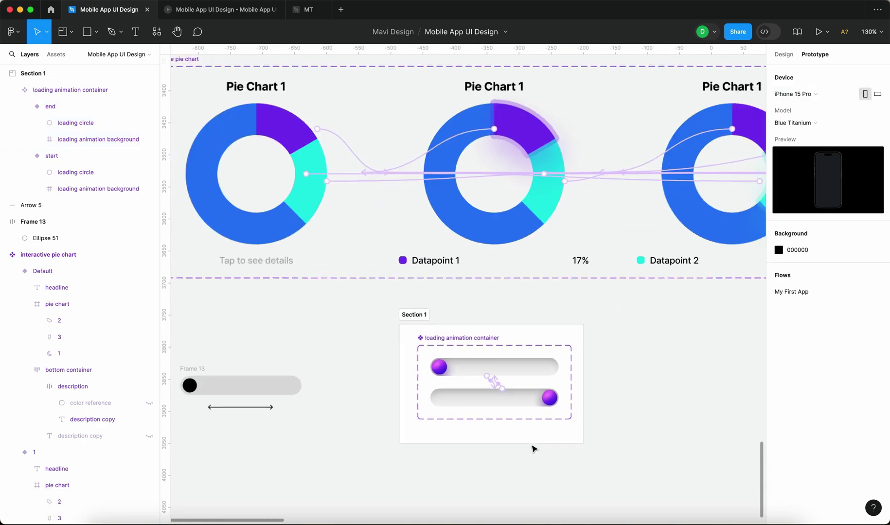
pyautogui.hscroll(2, 533, 449)
pyautogui.click(422, 360)
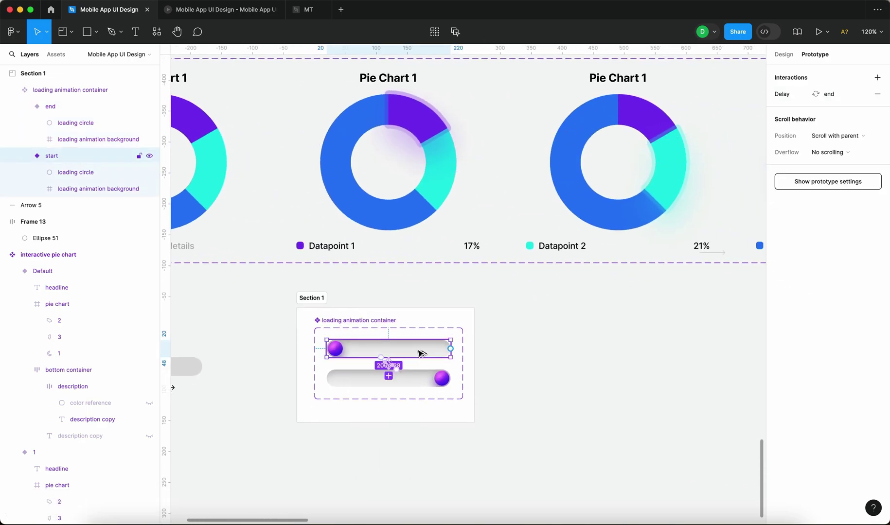
# Duplicate the start slider instance and move the copy over toward the app screens
pyautogui.moveTo(421, 353); pyautogui.dragTo(633, 369)
pyautogui.click(676, 432)
pyautogui.moveTo(676, 432); pyautogui.dragTo(561, 430)
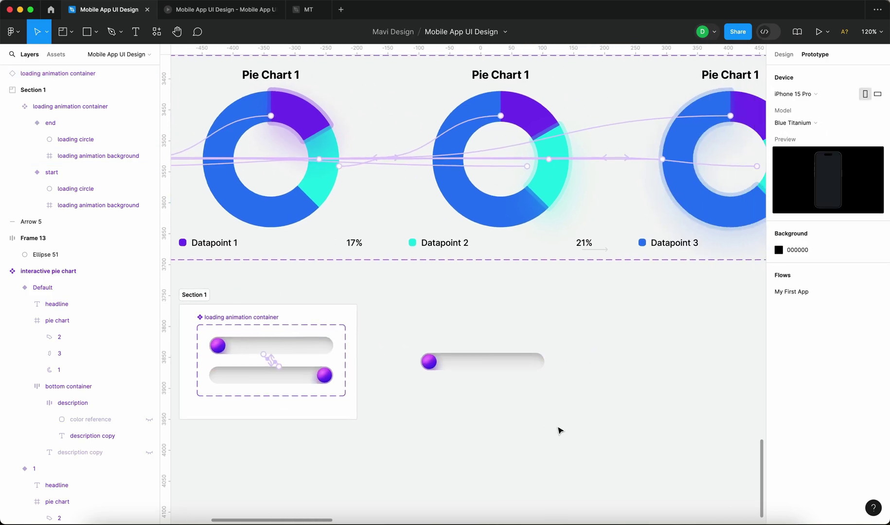
pyautogui.scroll(-10, 559, 431)
pyautogui.click(462, 410)
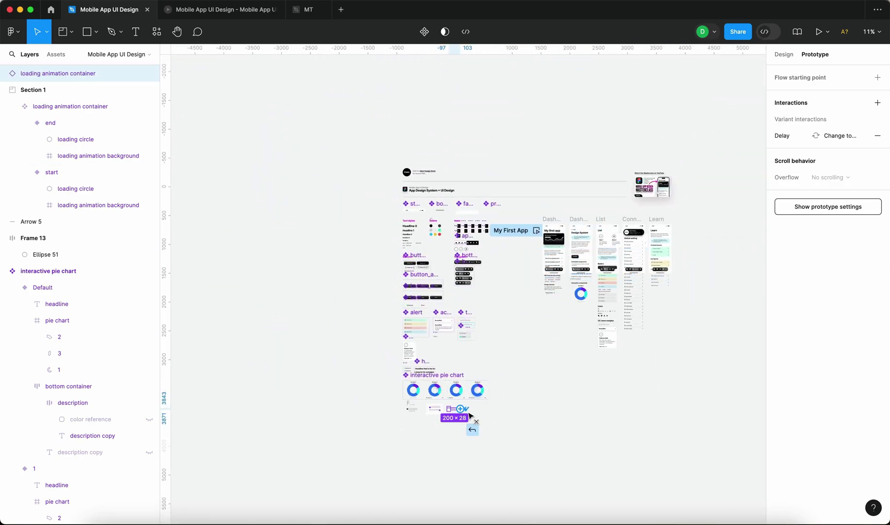
pyautogui.click(789, 57)
pyautogui.moveTo(454, 409); pyautogui.dragTo(566, 330)
pyautogui.scroll(10, 564, 316)
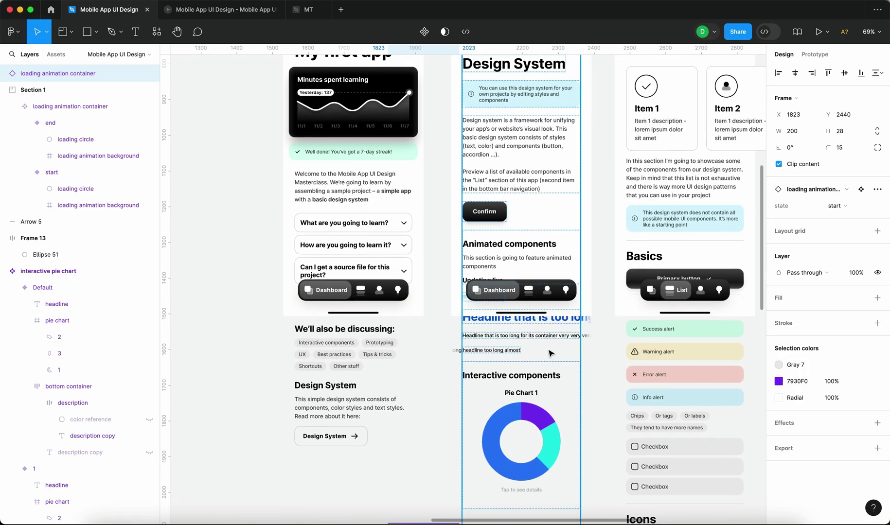
pyautogui.scroll(-5, 535, 350)
# Paste the copy below the headline too-long examples in the Dashboard, then preview the prototype
pyautogui.press('super+x')
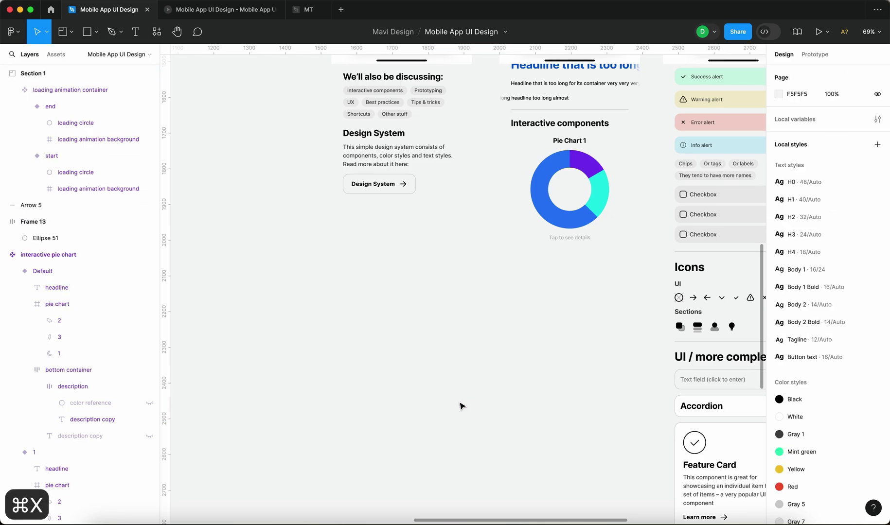
pyautogui.scroll(3, 455, 412)
pyautogui.click(554, 209)
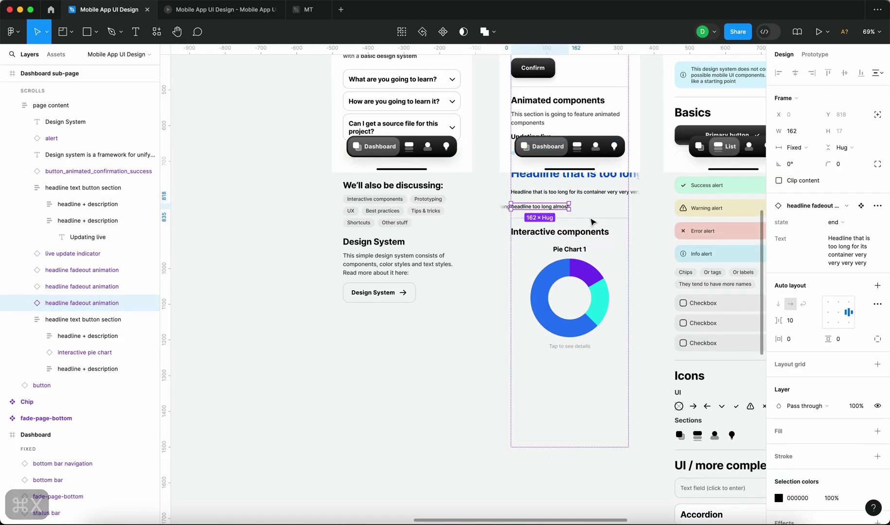
pyautogui.press('super+v')
pyautogui.press('Escape')
pyautogui.scroll(5, 570, 204)
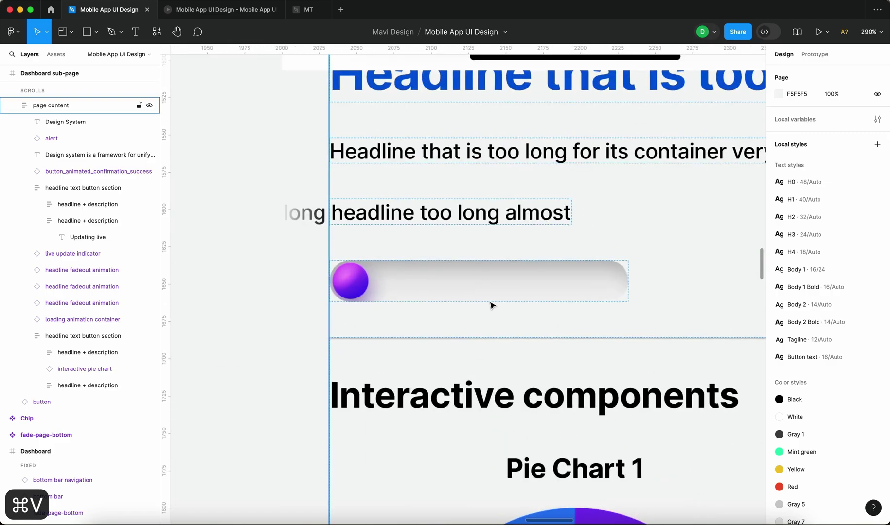
pyautogui.scroll(-5, 565, 310)
pyautogui.click(335, 418)
pyautogui.press('Escape')
pyautogui.click(818, 31)
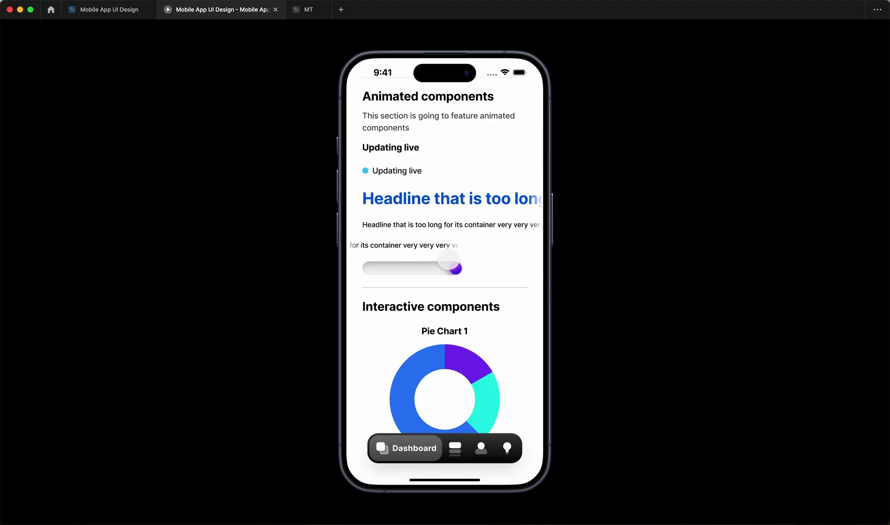
pyautogui.click(116, 15)
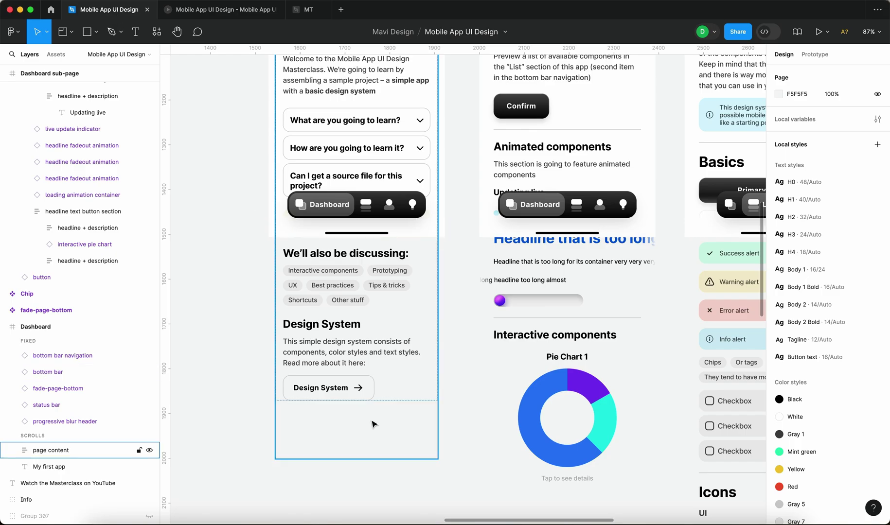
# Select the loading animation container and Section 1, then undo recent changes
pyautogui.scroll(-8, 461, 463)
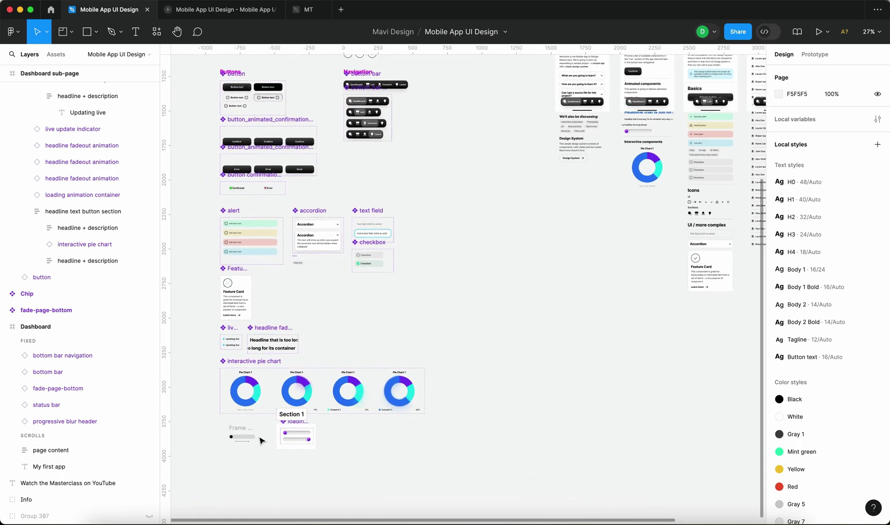
pyautogui.scroll(10, 261, 438)
pyautogui.click(373, 409)
pyautogui.click(373, 400)
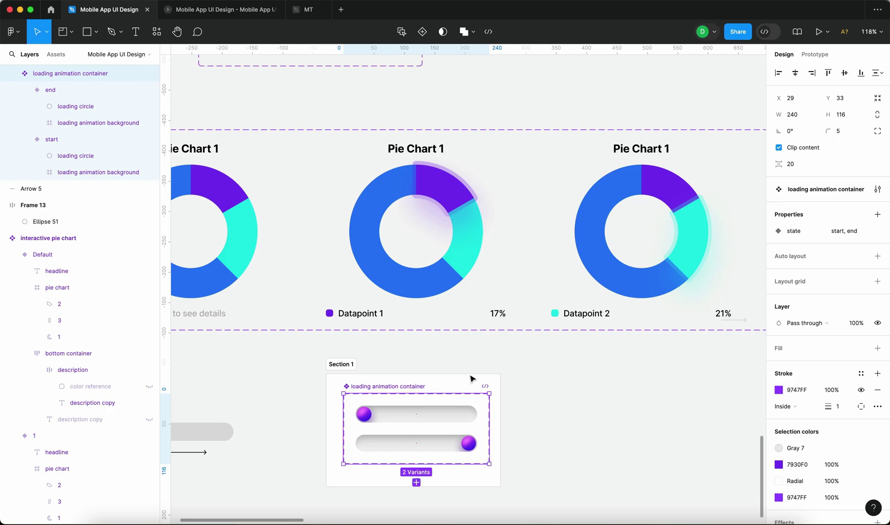
pyautogui.scroll(-5, 364, 257)
pyautogui.click(428, 287)
pyautogui.click(319, 178)
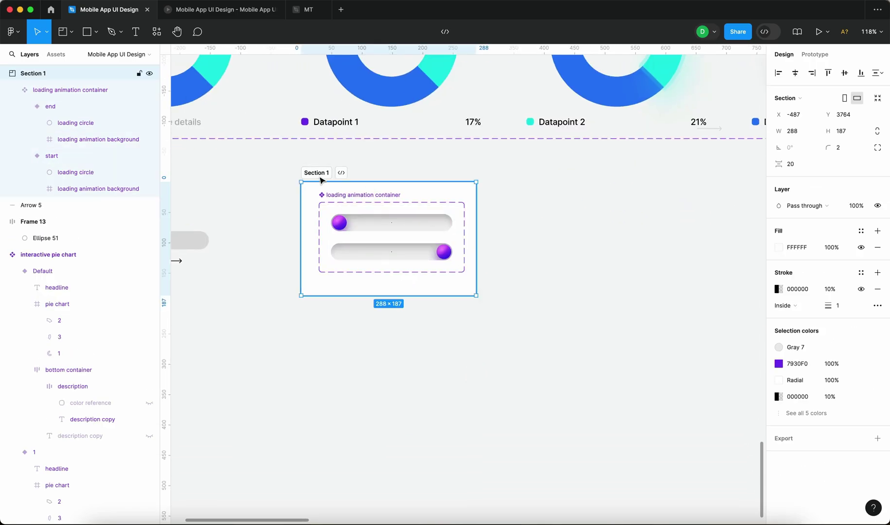
pyautogui.press('super+z')
pyautogui.press('super+z')
pyautogui.press('super+z')
pyautogui.scroll(-8, 642, 389)
pyautogui.hscroll(5, 642, 389)
pyautogui.scroll(3, 642, 389)
pyautogui.press('super+z')
pyautogui.press('super+z')
pyautogui.press('super+z')
pyautogui.press('super+z')
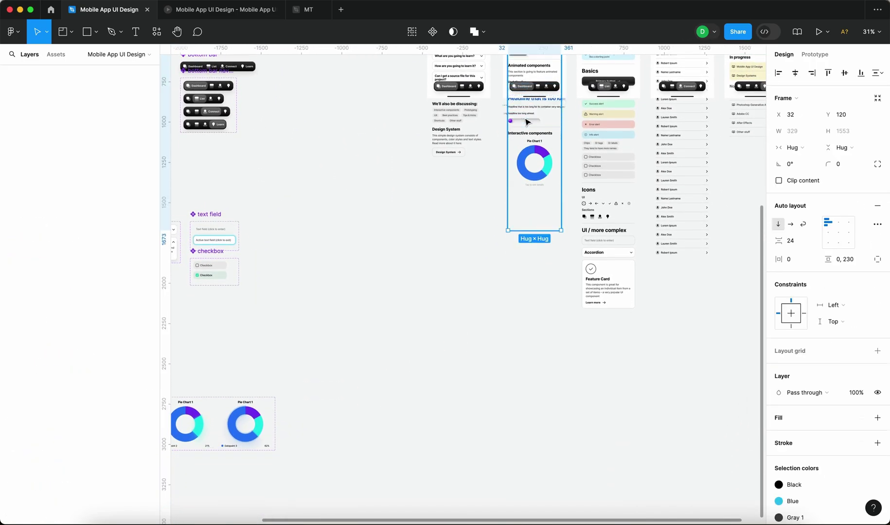
# Move the loading animation beside Section 1 and undo a further change
pyautogui.hscroll(-3, 280, 433)
pyautogui.scroll(-2, 281, 432)
pyautogui.moveTo(281, 432); pyautogui.dragTo(324, 386)
pyautogui.scroll(5, 323, 379)
pyautogui.click(328, 366)
pyautogui.press('super+z')
pyautogui.press('super+z')
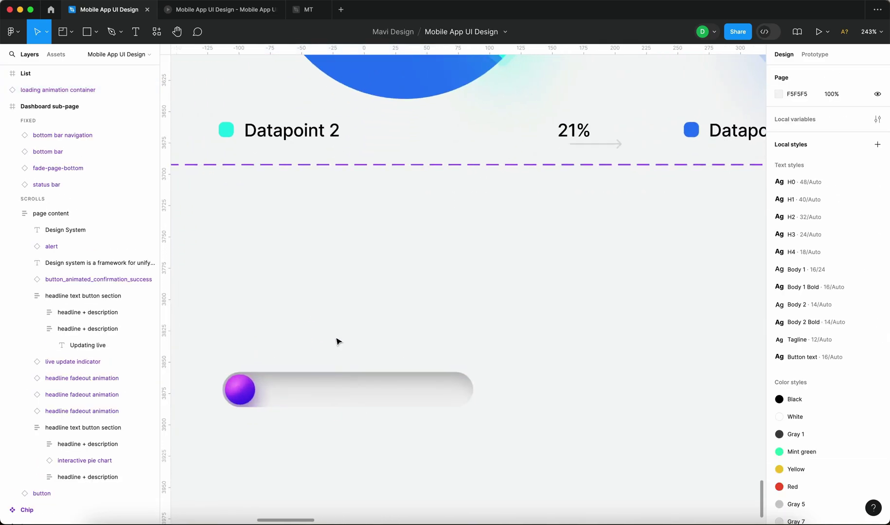
# Add a 'Loading ...' text label above the loading bar
pyautogui.press('t')
pyautogui.click(308, 323)
pyautogui.write('Lo')
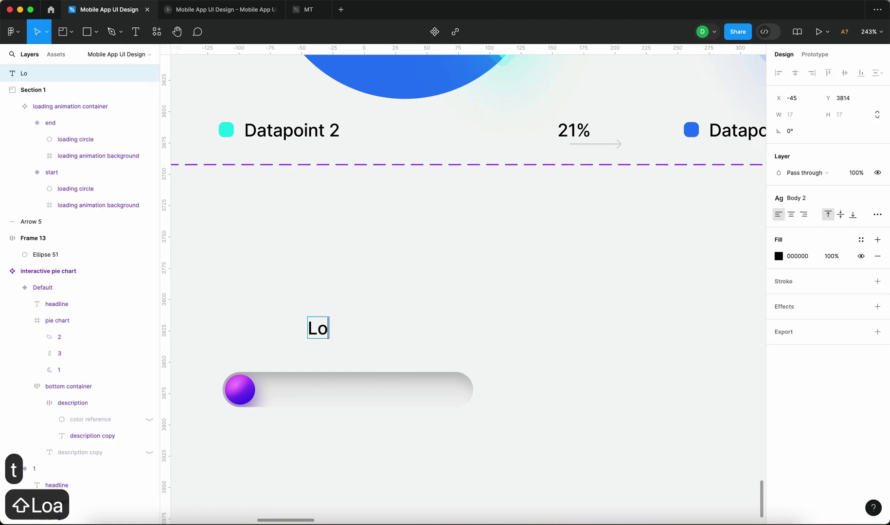
pyautogui.write('ading ...')
pyautogui.press('Escape')
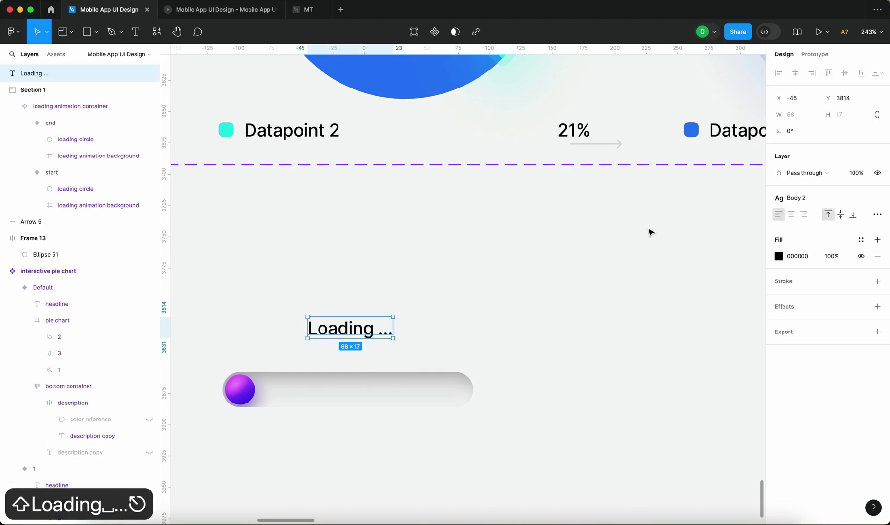
# Apply the Body 1 text style to the label and select its trailing dots
pyautogui.click(801, 198)
pyautogui.click(812, 342)
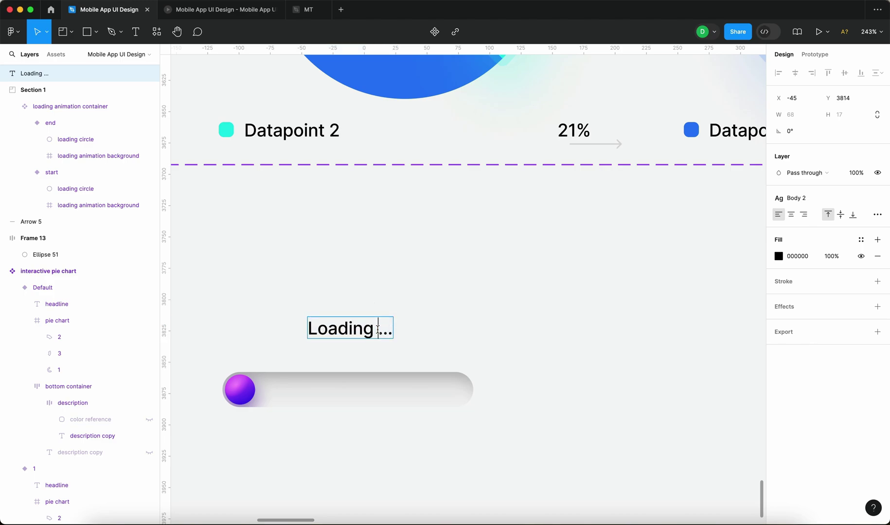
pyautogui.click(824, 200)
pyautogui.click(786, 312)
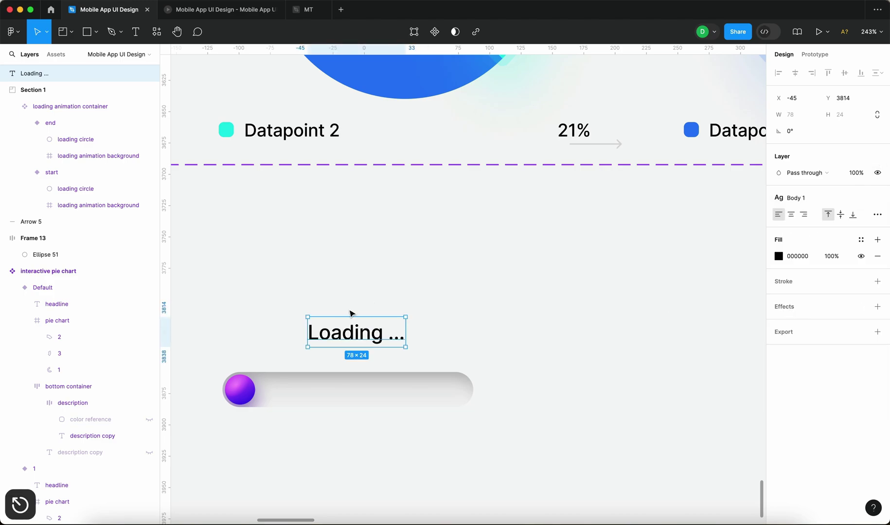
pyautogui.doubleClick(387, 334)
pyautogui.press('shift+super+Right')
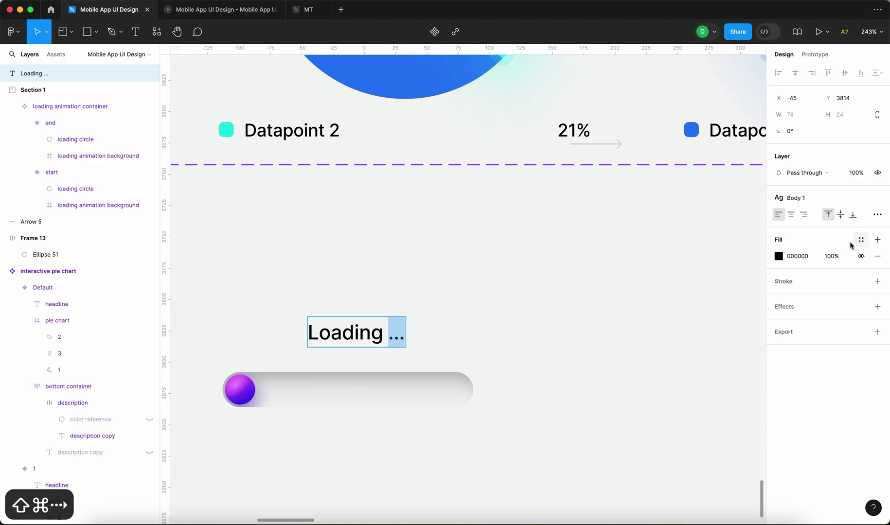
pyautogui.press('Escape')
pyautogui.press('Escape')
pyautogui.scroll(-5, 592, 298)
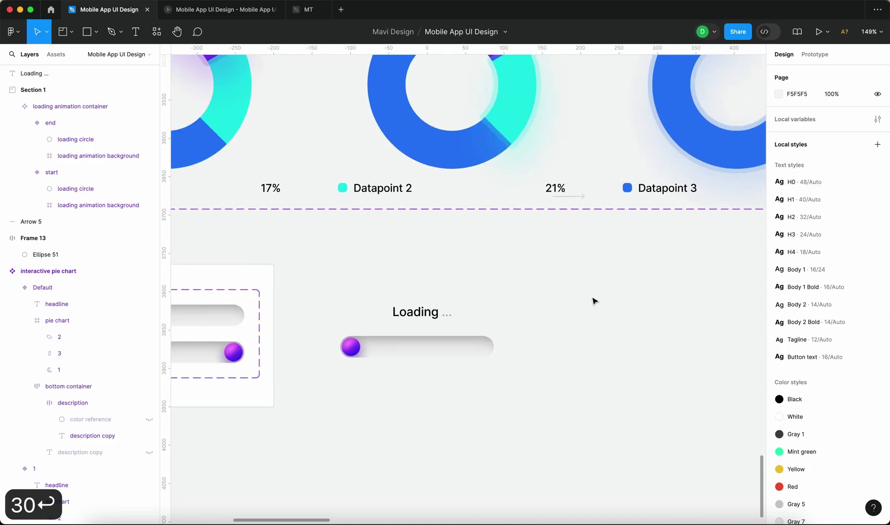
# Wrap the Loading label and bar in an auto-layout frame with a 16 gap
pyautogui.scroll(5, 407, 352)
pyautogui.click(411, 324)
pyautogui.keyDown('shift'); pyautogui.click(403, 394); pyautogui.keyUp('shift')
pyautogui.scroll(-3, 403, 397)
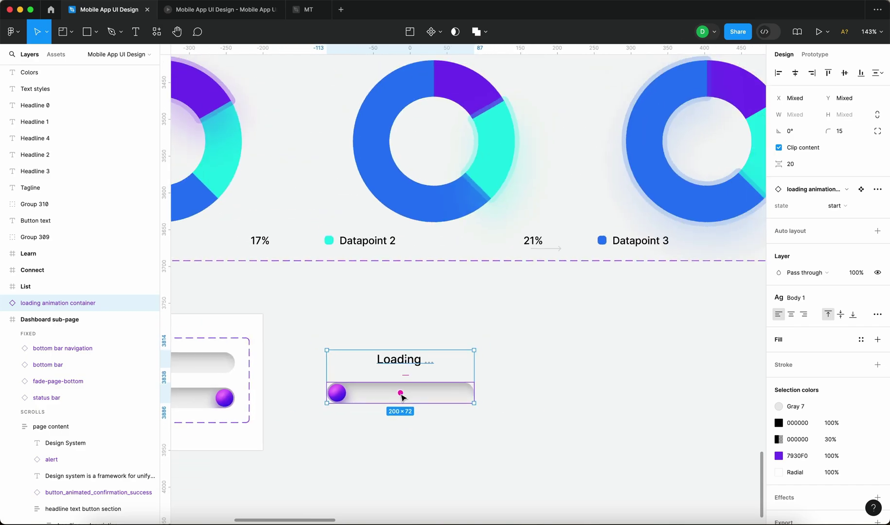
pyautogui.hotkey('shift', 'a')
pyautogui.click(792, 242)
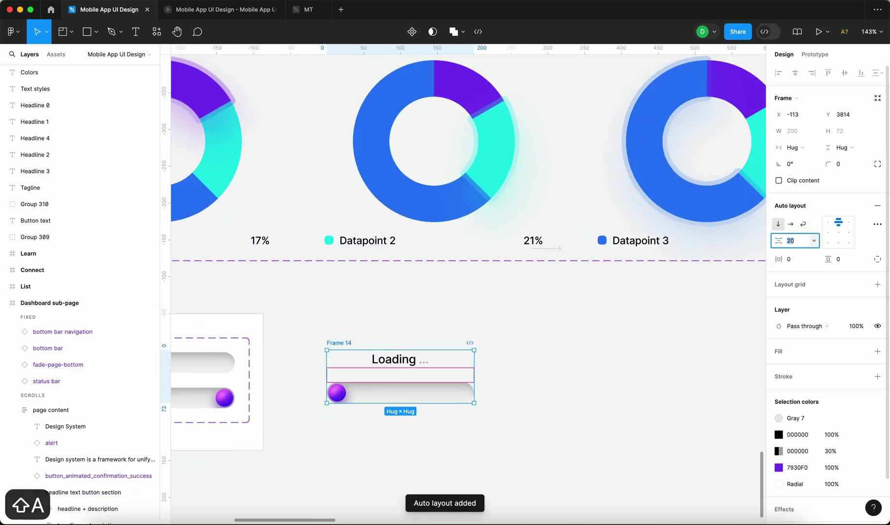
pyautogui.press('Down')
pyautogui.press('Down')
pyautogui.press('Down')
pyautogui.press('Down')
pyautogui.press('Return')
pyautogui.click(615, 389)
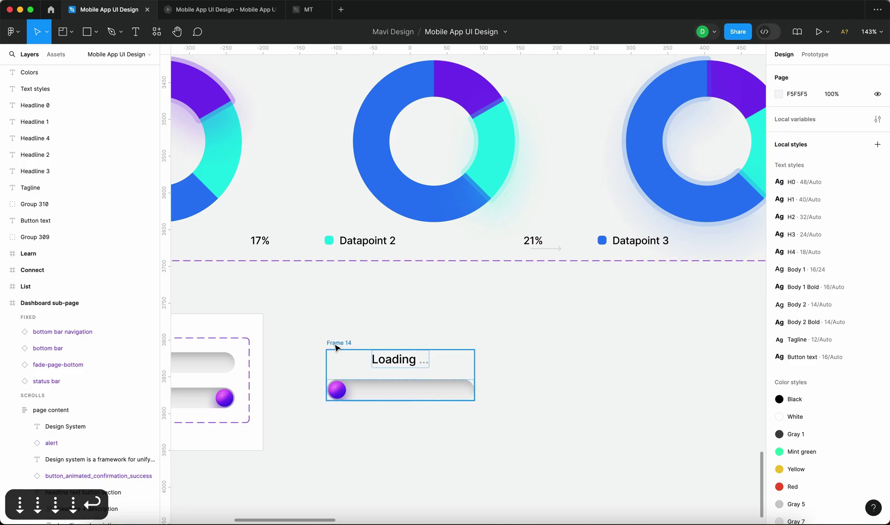
# Name the frame 'loading animation container', about 233 wide with 60 vertical padding
pyautogui.click(335, 344)
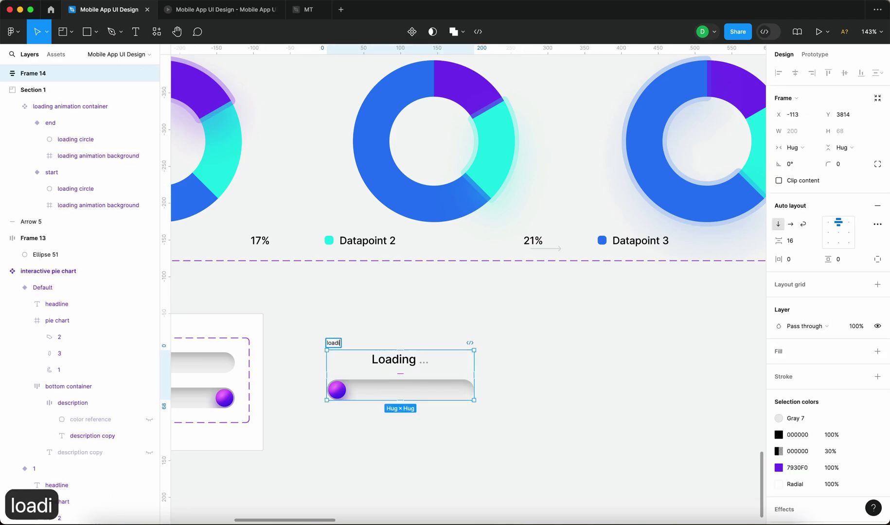
pyautogui.write('ng animation container')
pyautogui.press('Return')
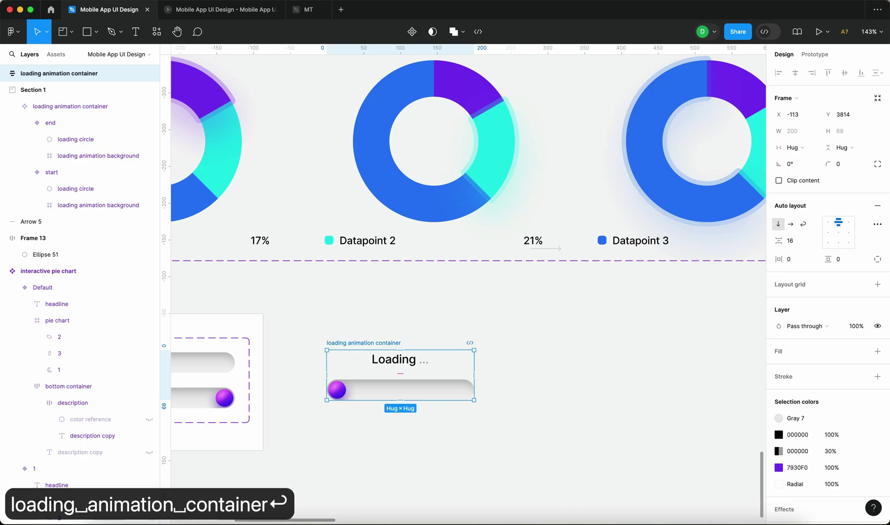
pyautogui.moveTo(474, 359); pyautogui.dragTo(433, 362)
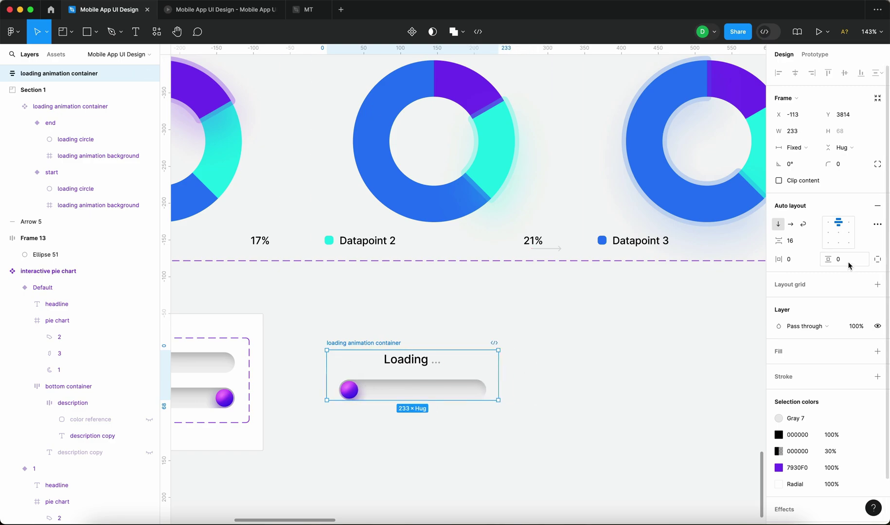
pyautogui.hotkey('shift', 'Up')
pyautogui.hotkey('shift', 'Up')
pyautogui.hotkey('shift', 'Up')
pyautogui.hotkey('shift', 'Up')
pyautogui.hotkey('shift', 'Up')
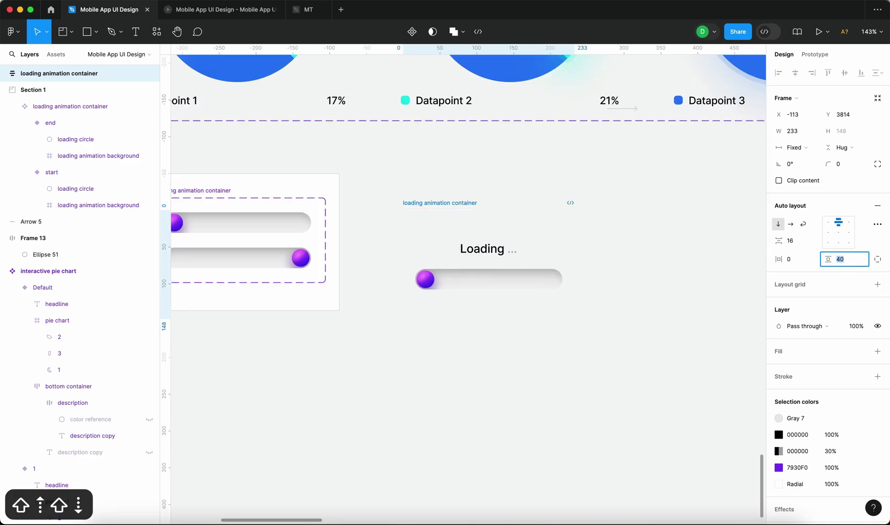
pyautogui.hotkey('shift', 'Up')
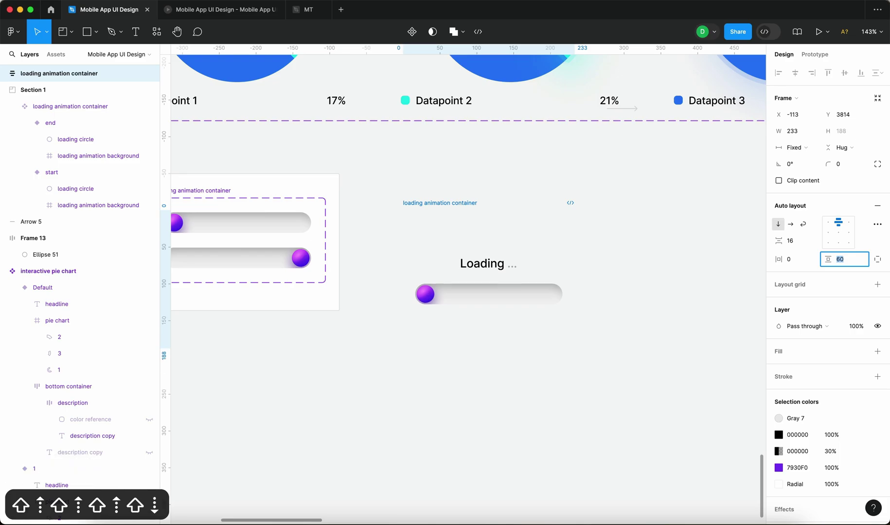
pyautogui.click(600, 324)
# Move the container into the Design System page content and set its width to Fill container
pyautogui.click(443, 204)
pyautogui.scroll(-5, 443, 205)
pyautogui.press('super+x')
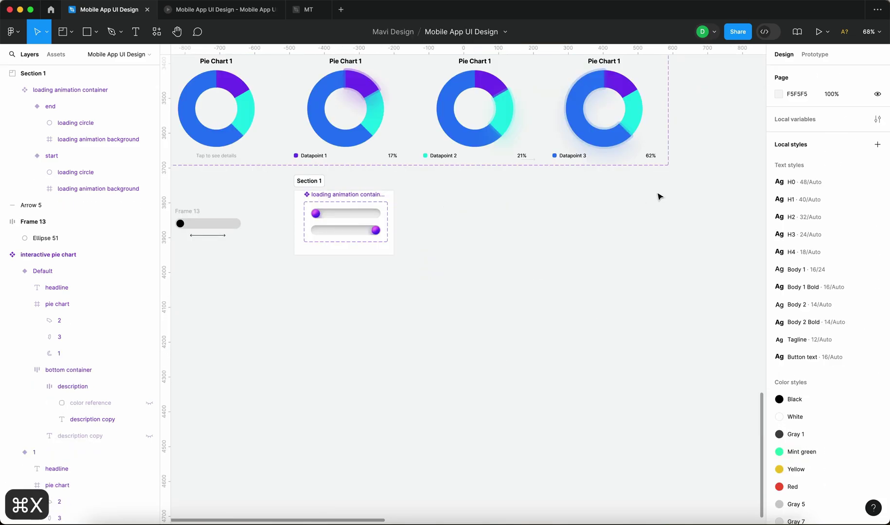
pyautogui.hscroll(15, 439, 384)
pyautogui.scroll(-10, 391, 390)
pyautogui.press('super+v')
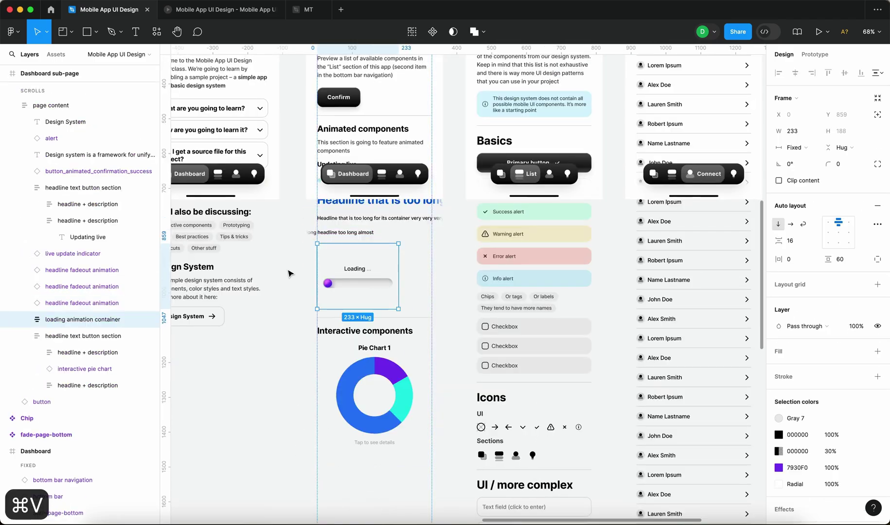
pyautogui.scroll(5, 372, 278)
pyautogui.click(807, 147)
pyautogui.click(810, 173)
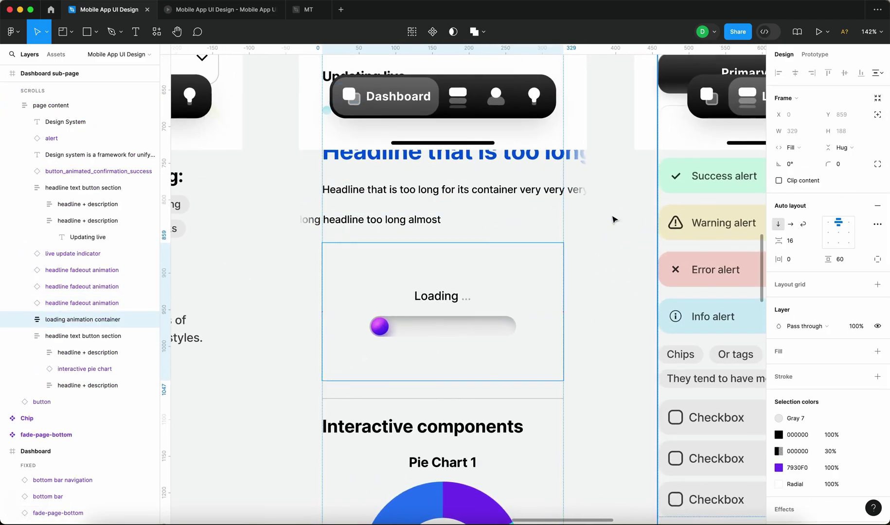
pyautogui.click(276, 313)
pyautogui.click(217, 12)
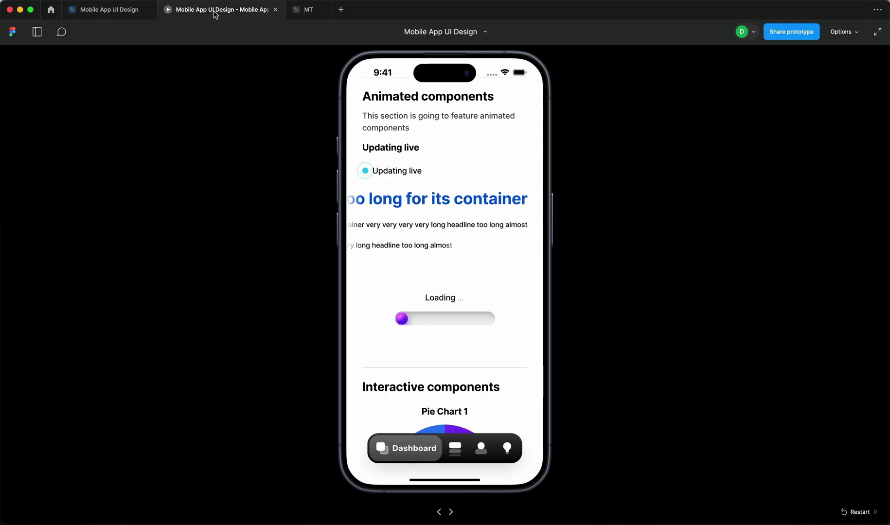
pyautogui.press('r')
pyautogui.click(419, 405)
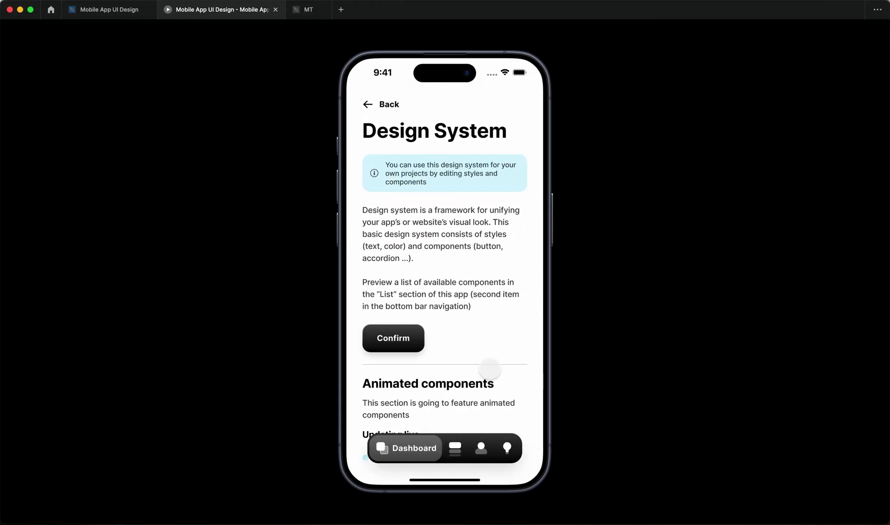
pyautogui.scroll(-9, 489, 368)
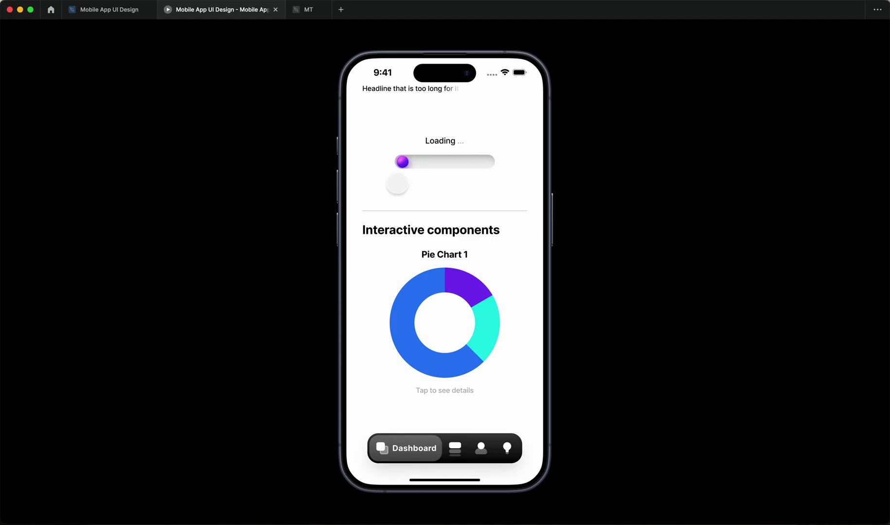
pyautogui.scroll(1, 404, 182)
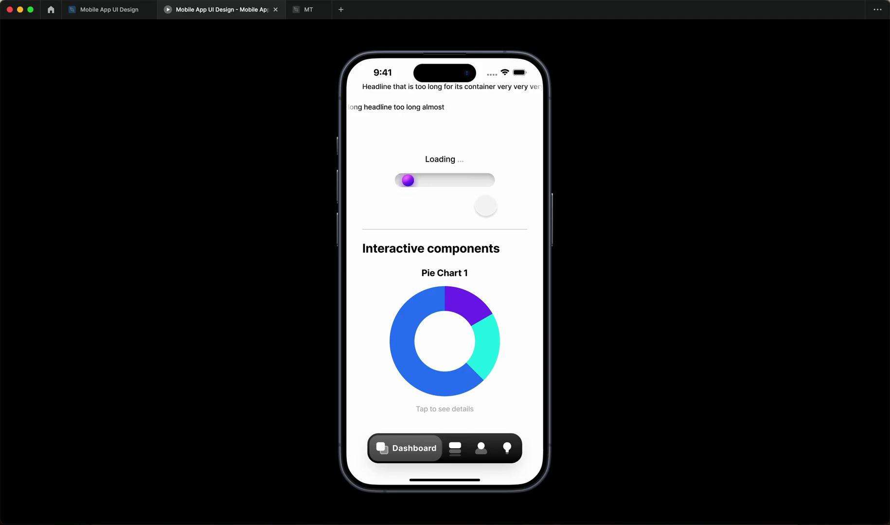
pyautogui.scroll(1, 445, 249)
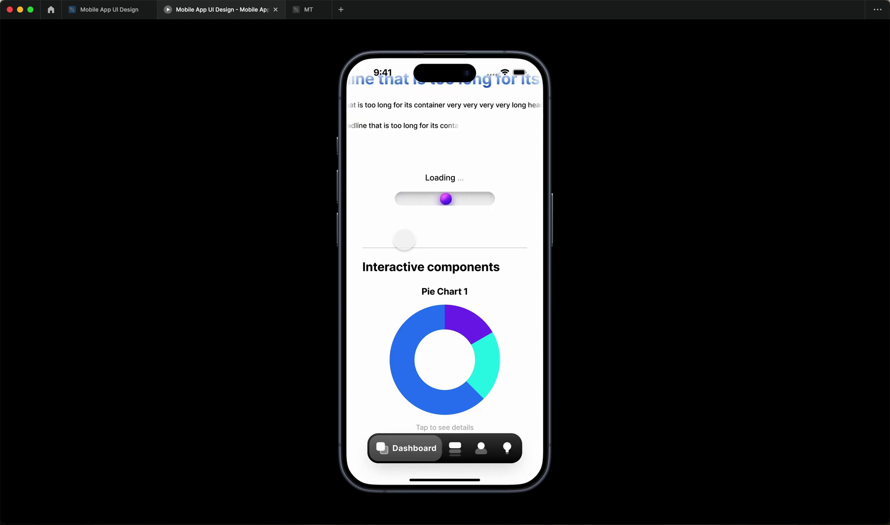
pyautogui.scroll(5, 404, 238)
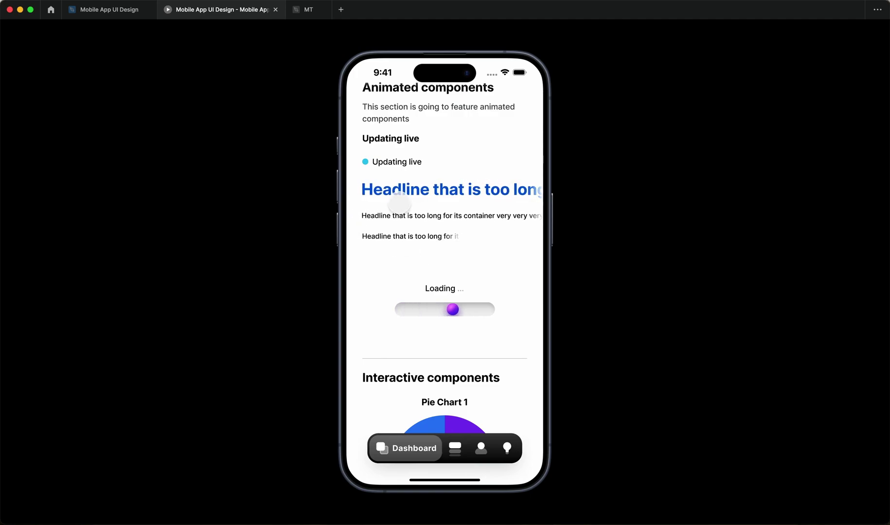
pyautogui.scroll(-8, 421, 249)
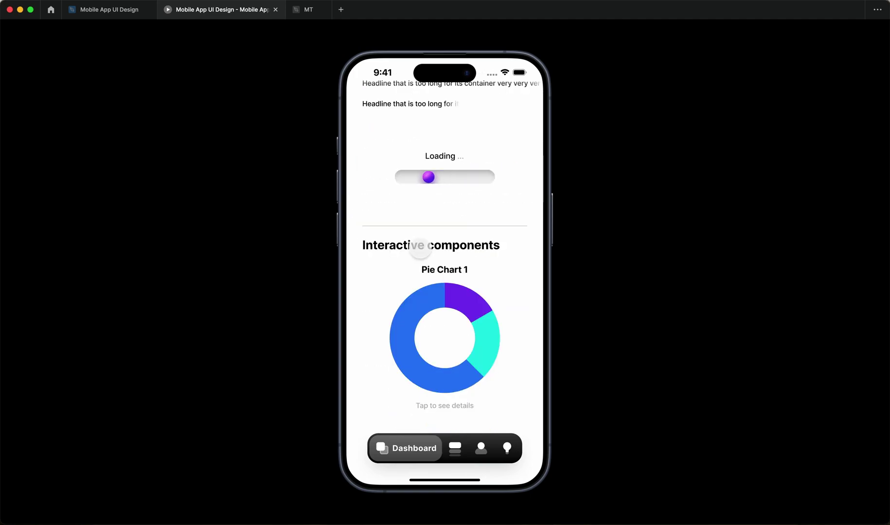
pyautogui.click(487, 291)
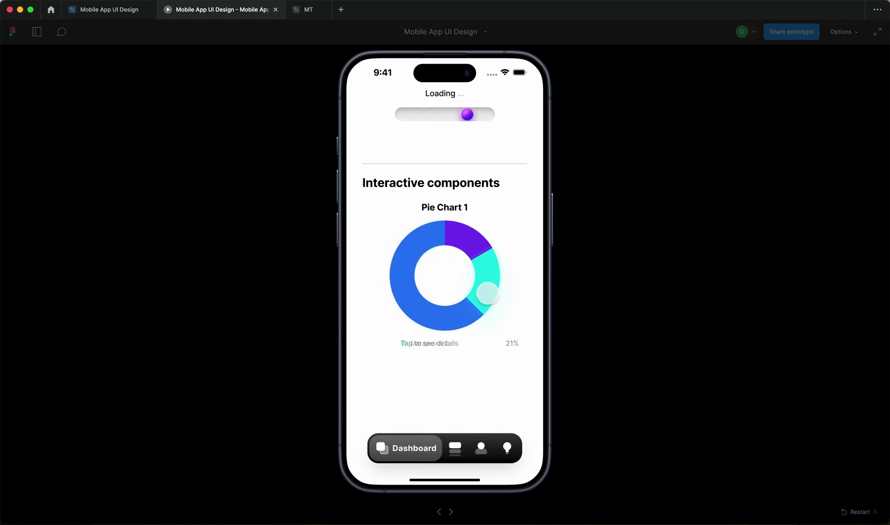
pyautogui.click(485, 246)
pyautogui.scroll(8, 505, 275)
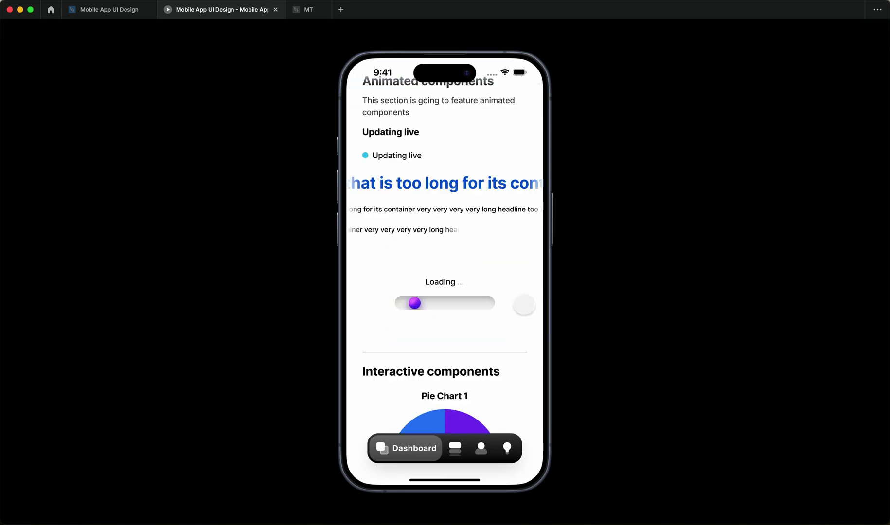
pyautogui.hotkey('ctrl', 'shift', 'Tab')
pyautogui.click(372, 274)
# Remove Section 1 with Shift+Cmd+G while keeping its contents on the canvas
pyautogui.scroll(-10, 346, 320)
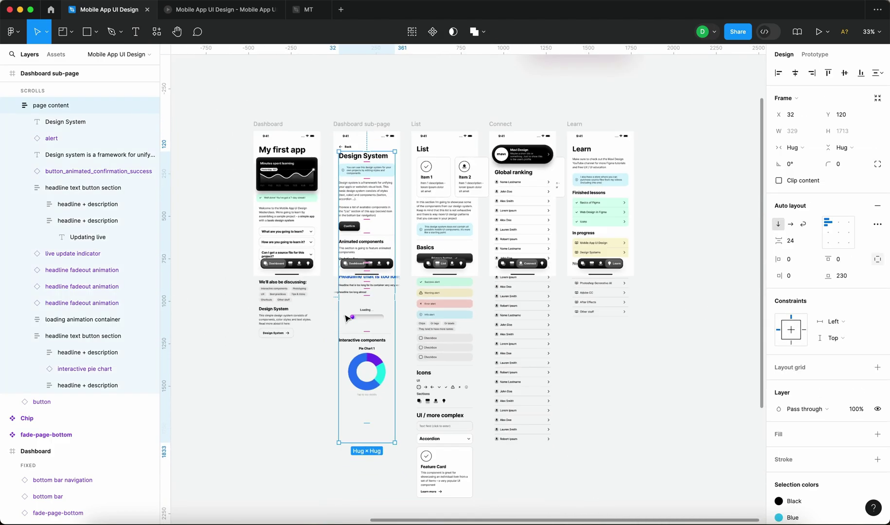
pyautogui.hscroll(-6, 353, 323)
pyautogui.scroll(-4, 352, 323)
pyautogui.scroll(-4, 353, 324)
pyautogui.scroll(6, 379, 336)
pyautogui.click(364, 302)
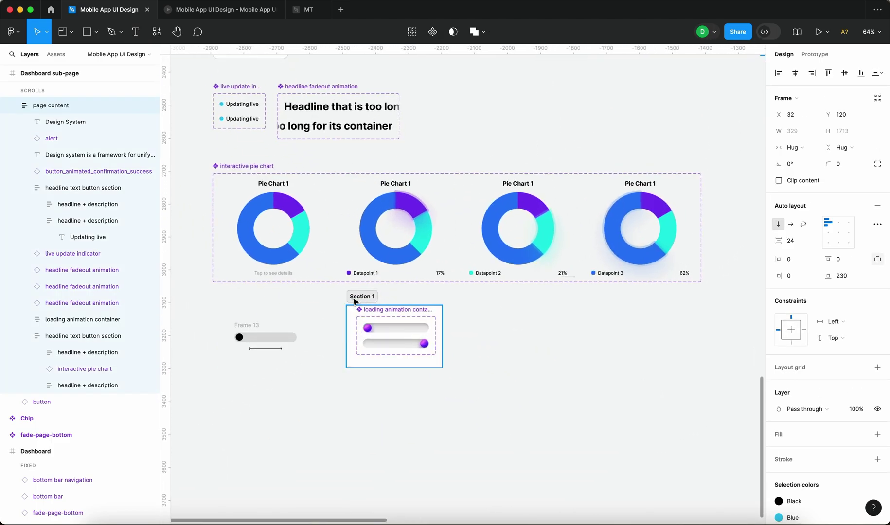
pyautogui.scroll(3, 355, 301)
pyautogui.press('super+shift+g')
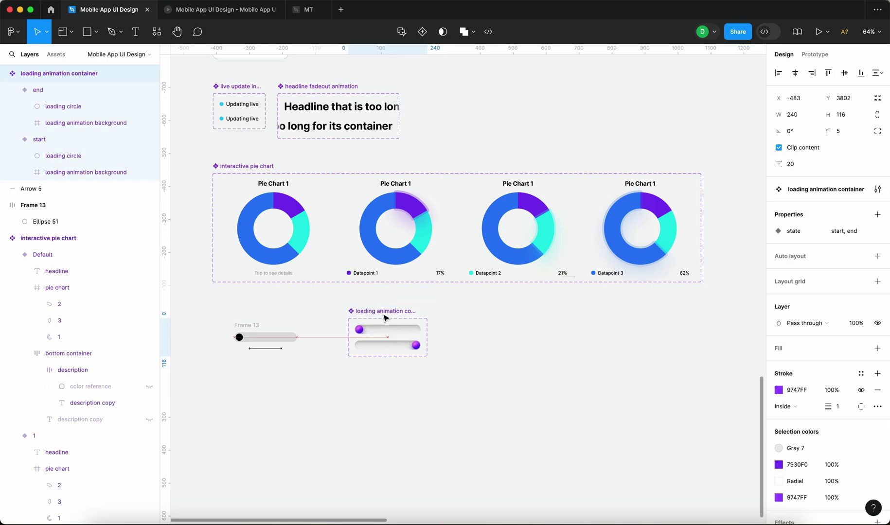
# Delete Frame 13 together with Arrow 5
pyautogui.scroll(-4, 340, 330)
pyautogui.click(292, 345)
pyautogui.moveTo(305, 343); pyautogui.dragTo(300, 313)
pyautogui.press('BackSpace')
pyautogui.scroll(10, 313, 321)
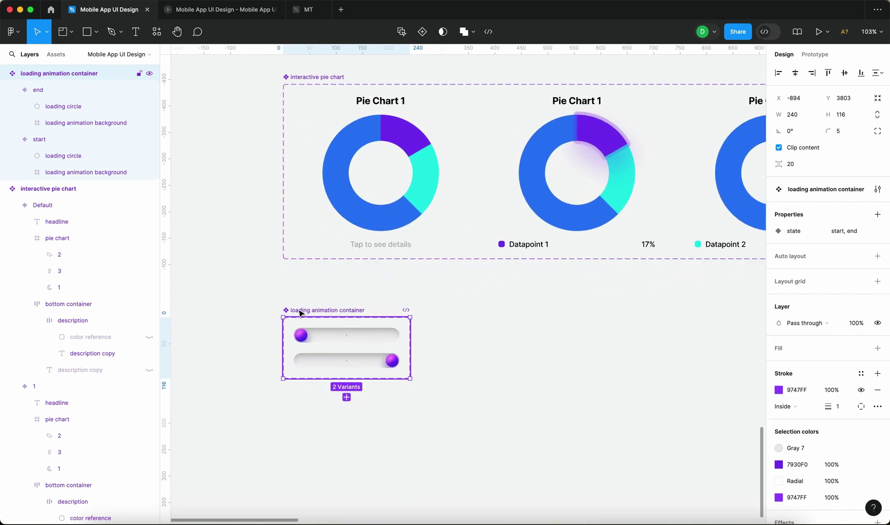